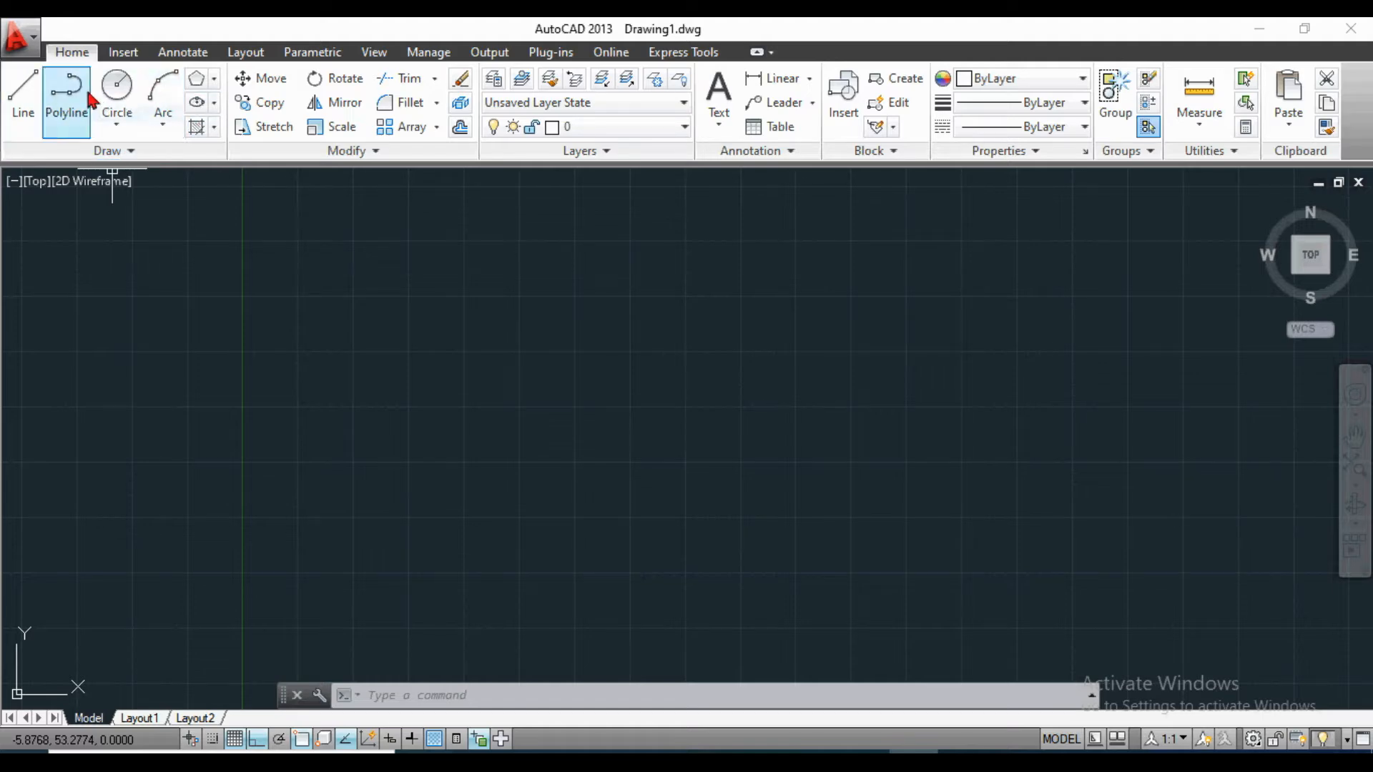
left_click(216, 82)
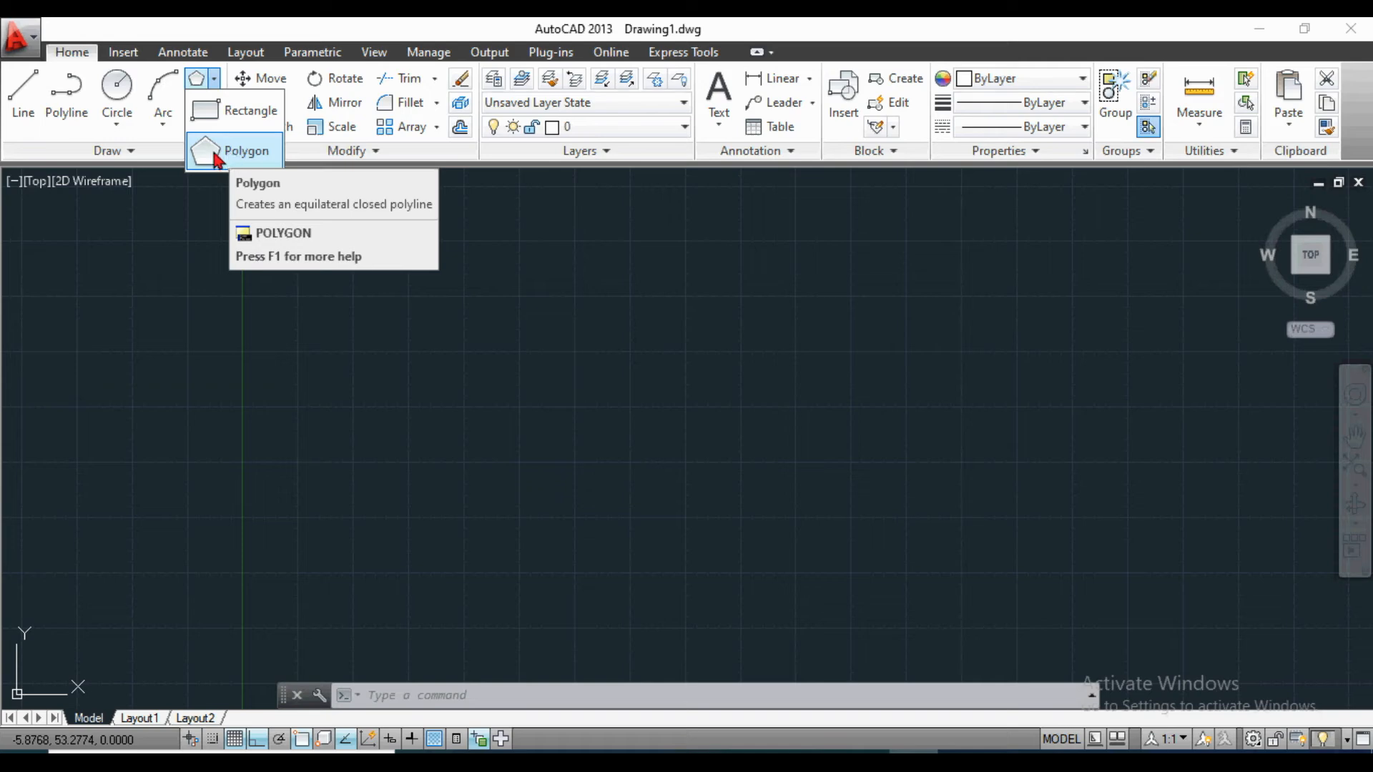
left_click(412, 697)
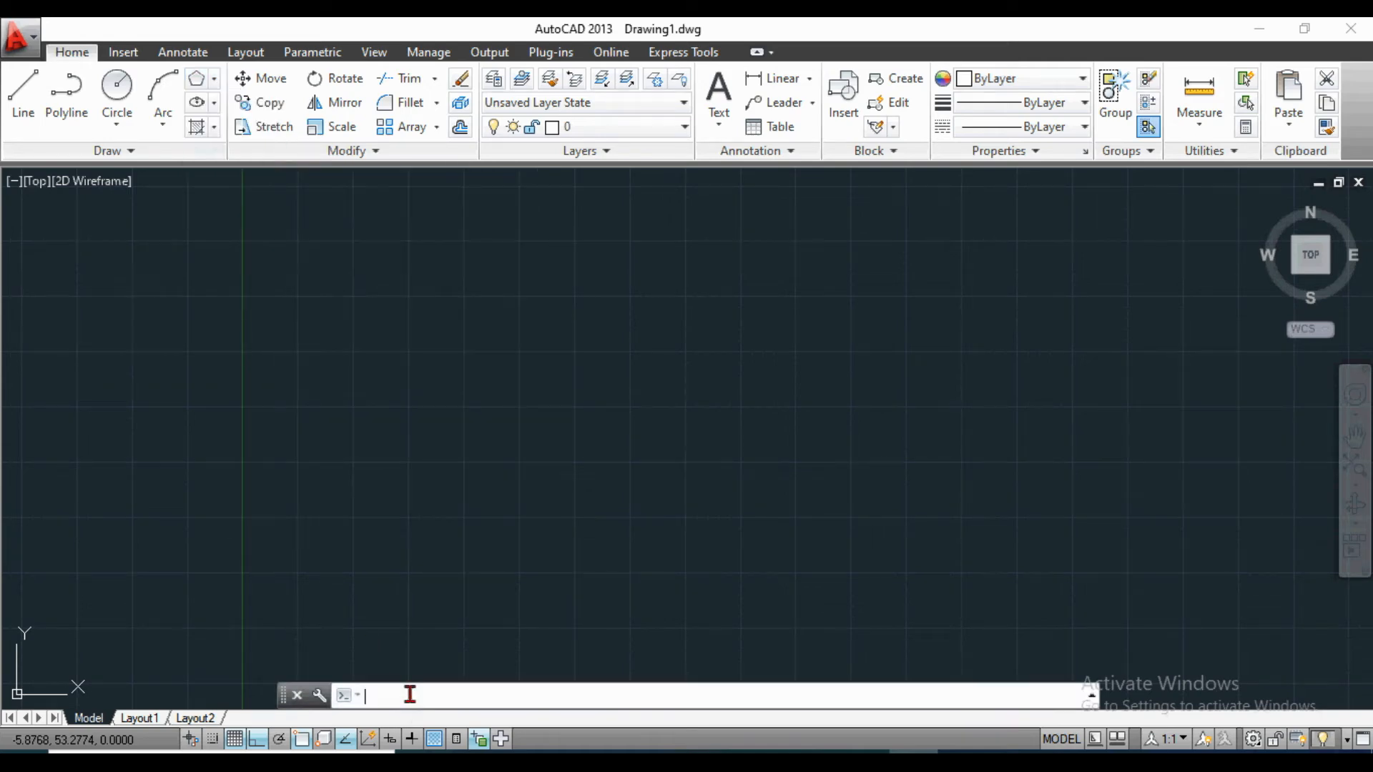
type("p")
key("Return")
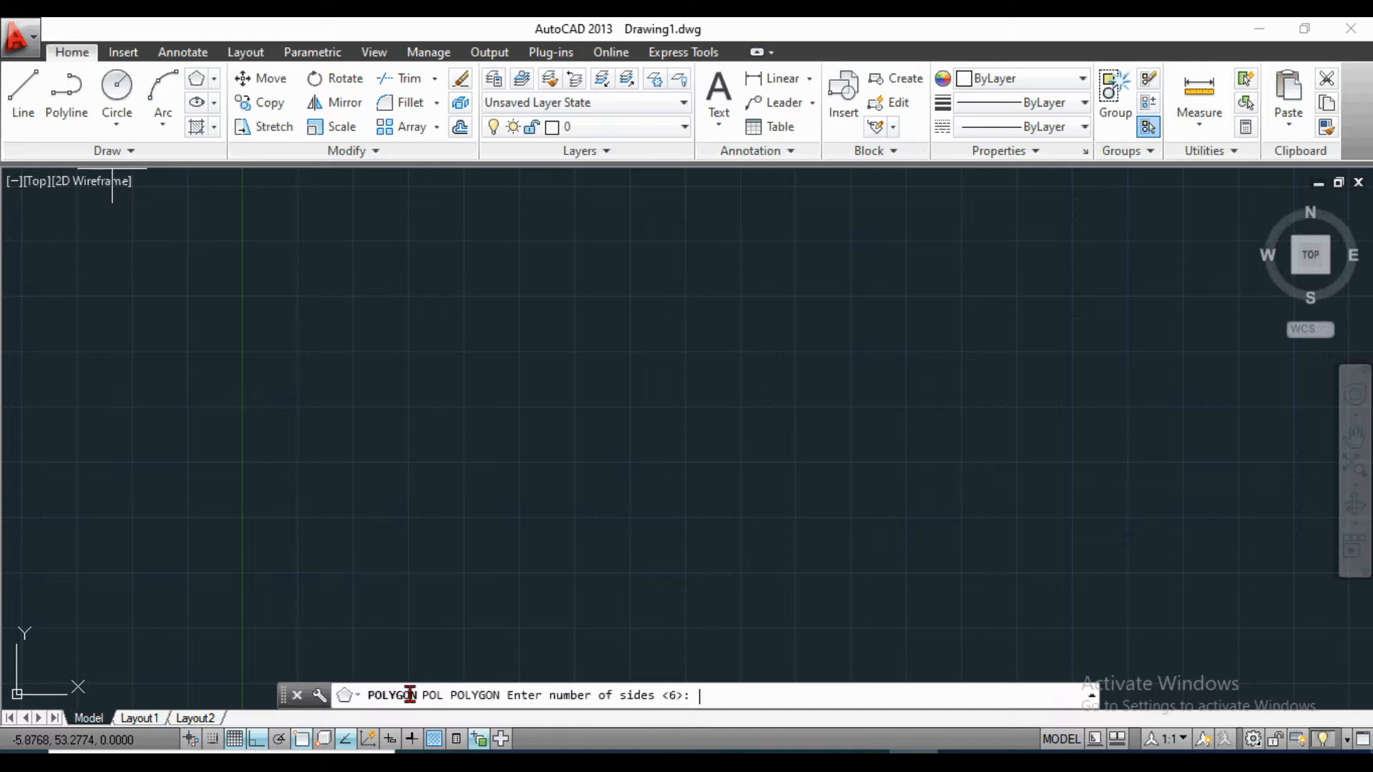
Draw a six-sided polygon inscribed in a circle of radius 5 in the empty drawing area.
left_click(214, 78)
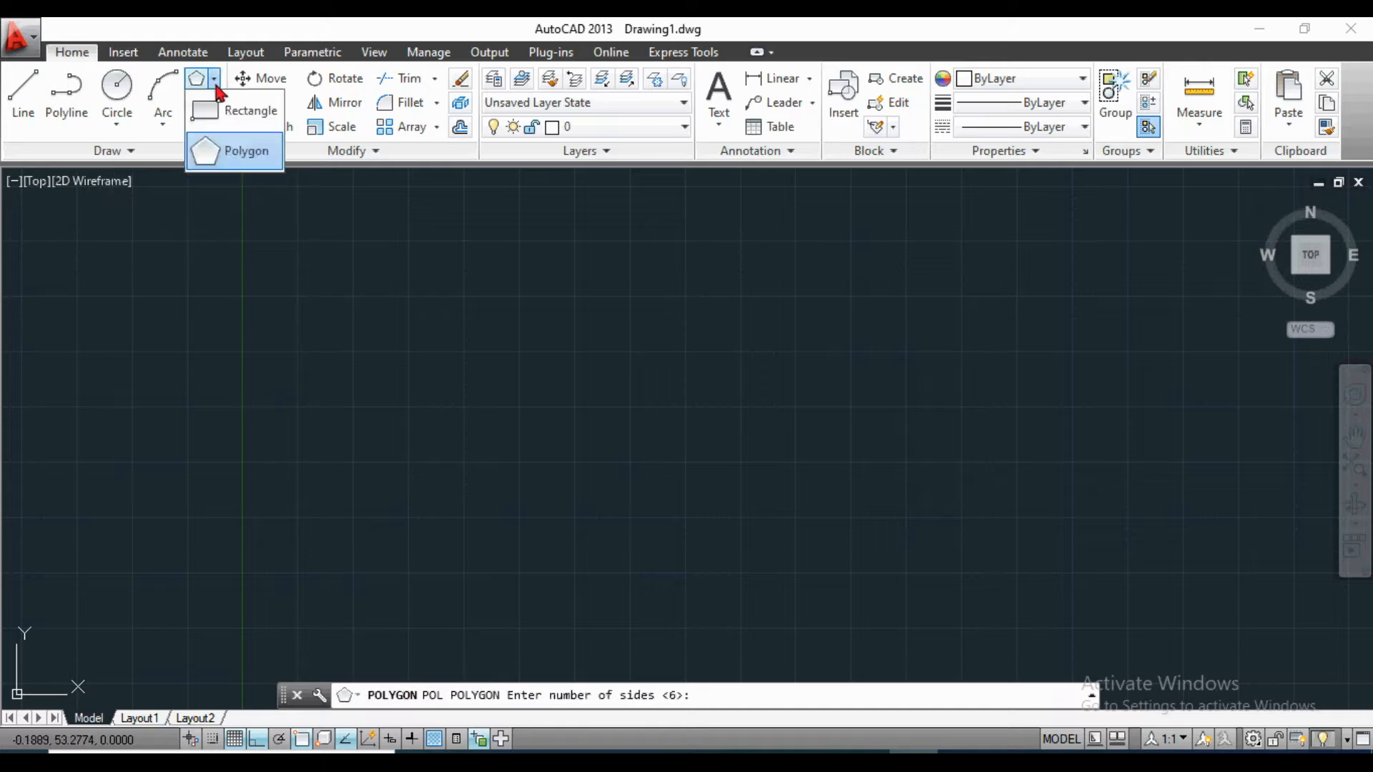
left_click(220, 153)
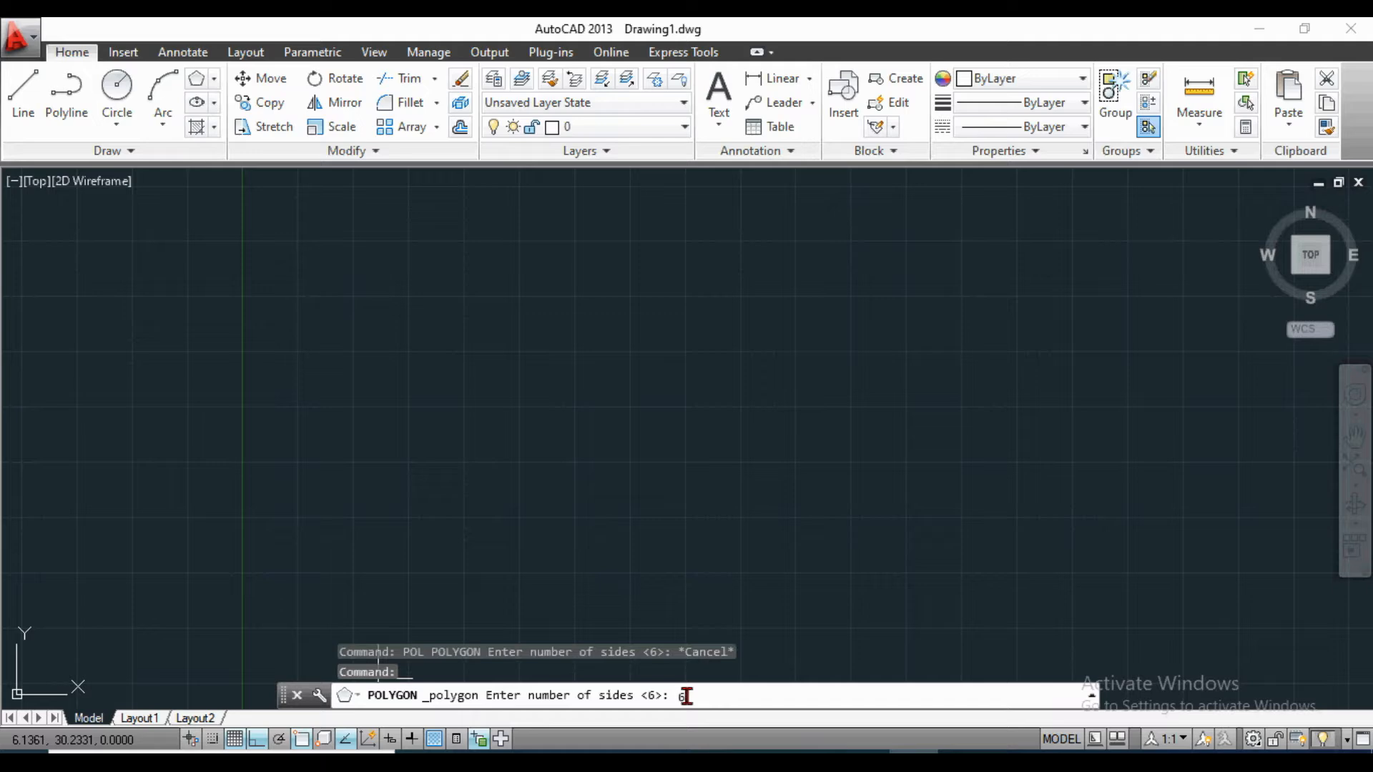
key("Return")
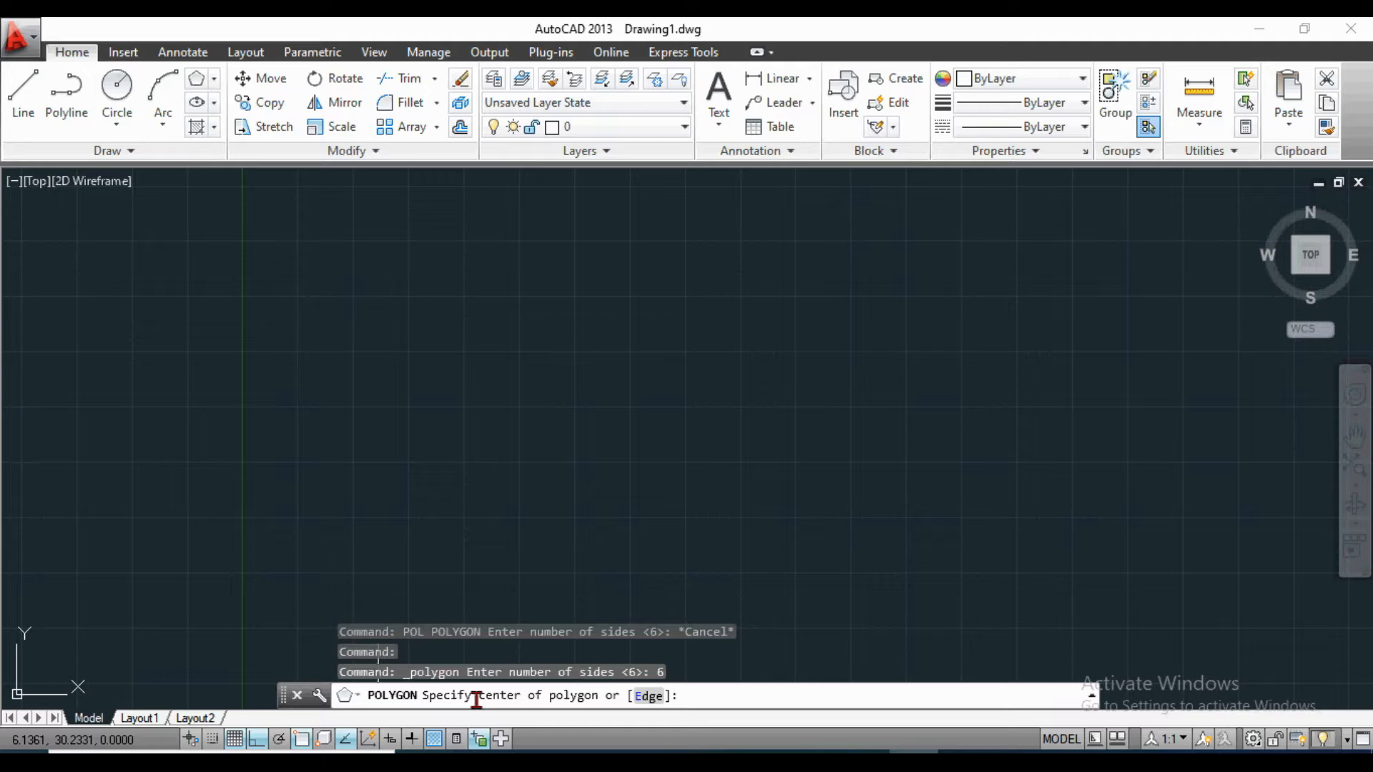
left_click(444, 365)
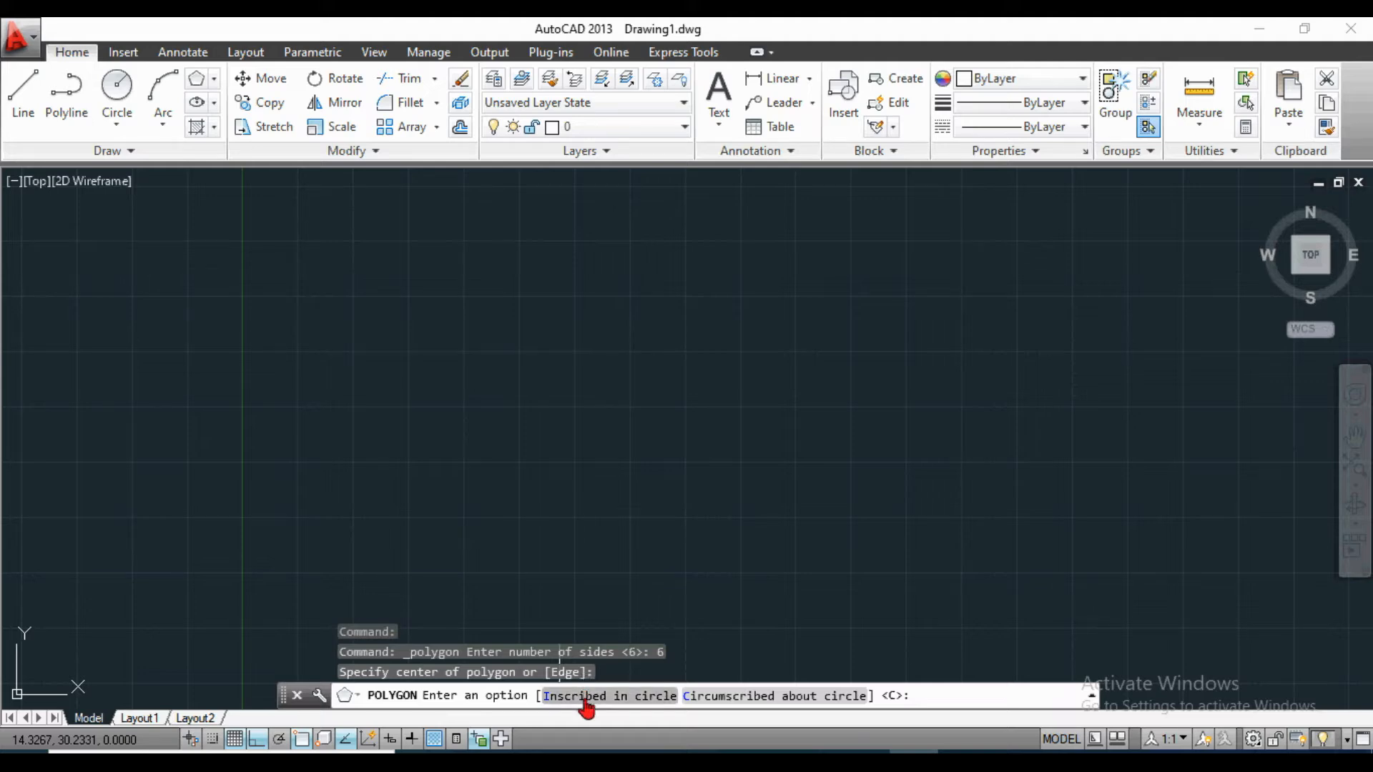
left_click(585, 699)
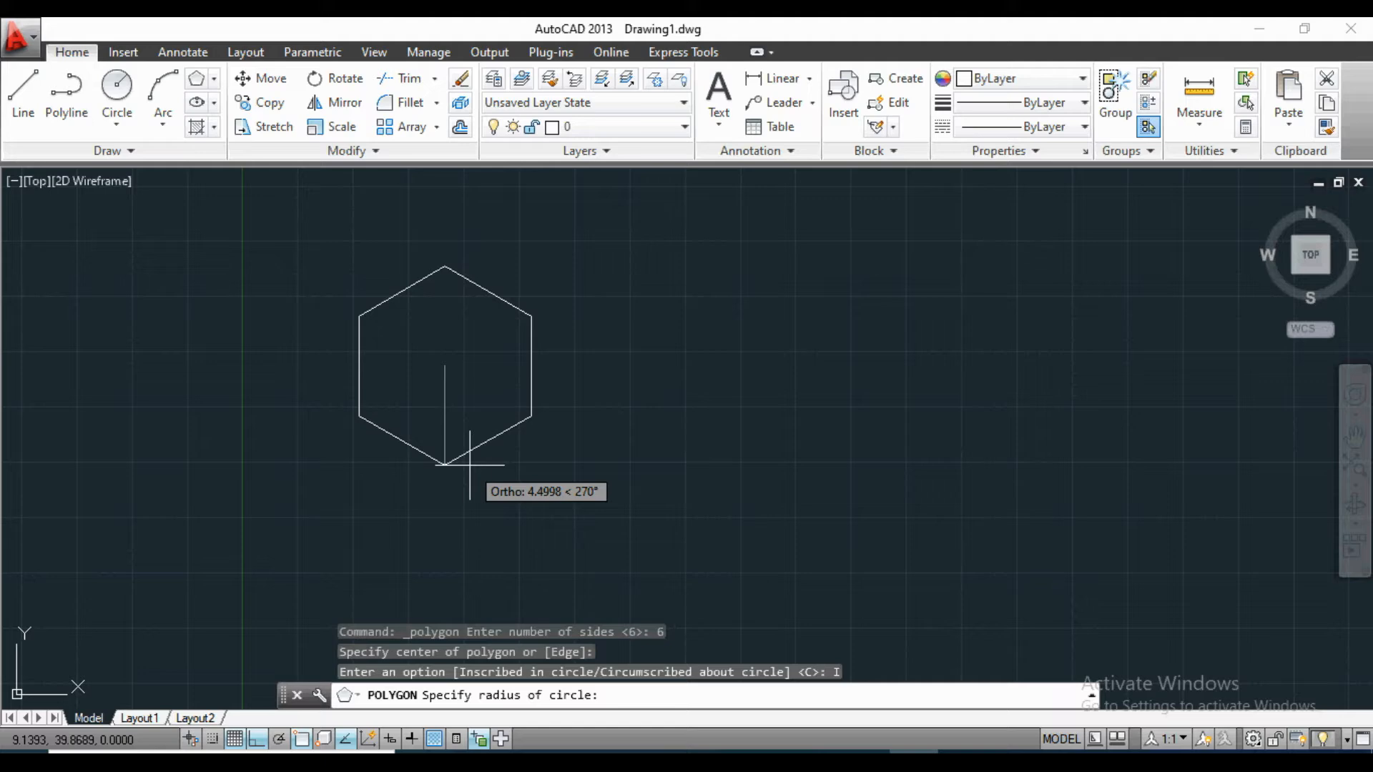
type("5")
key("Return")
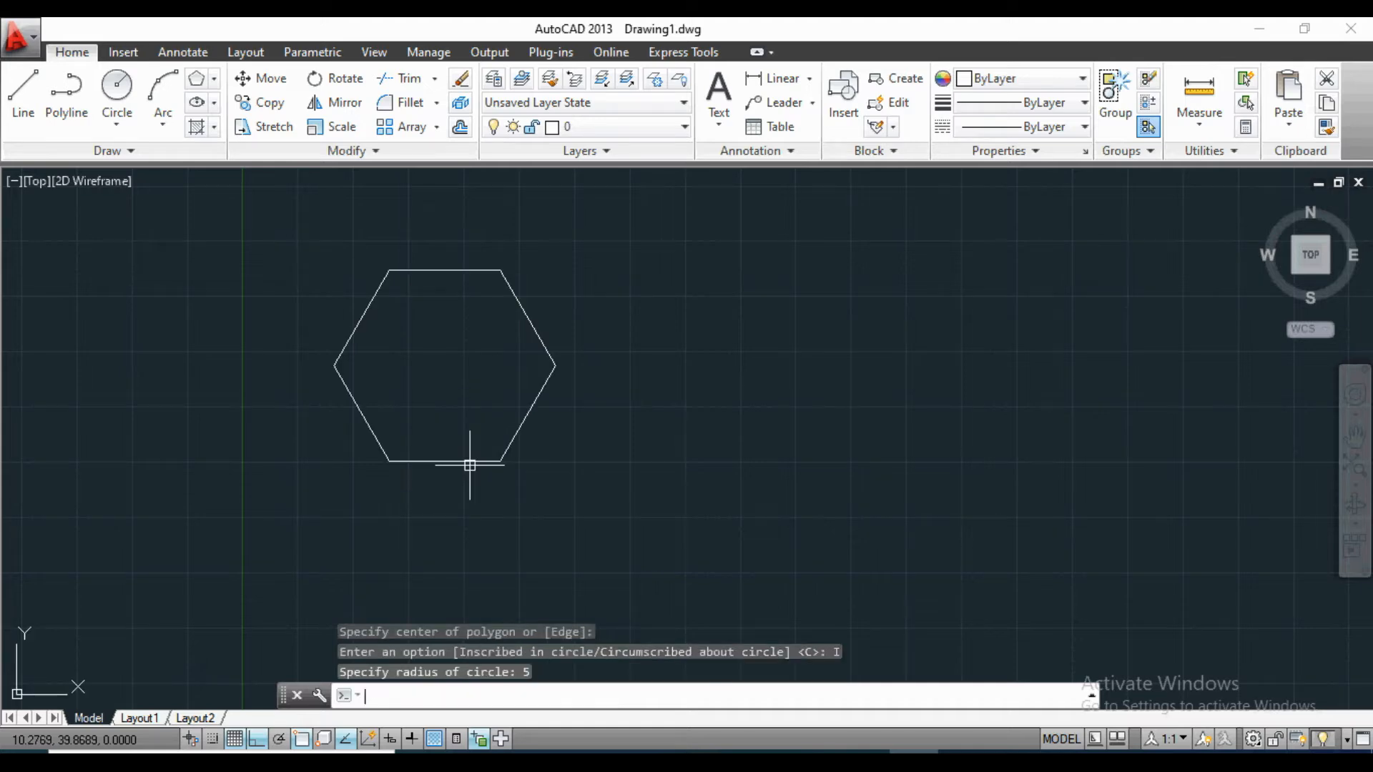
Draw a circle of radius 5 centred on the hexagon's centre.
left_click(117, 97)
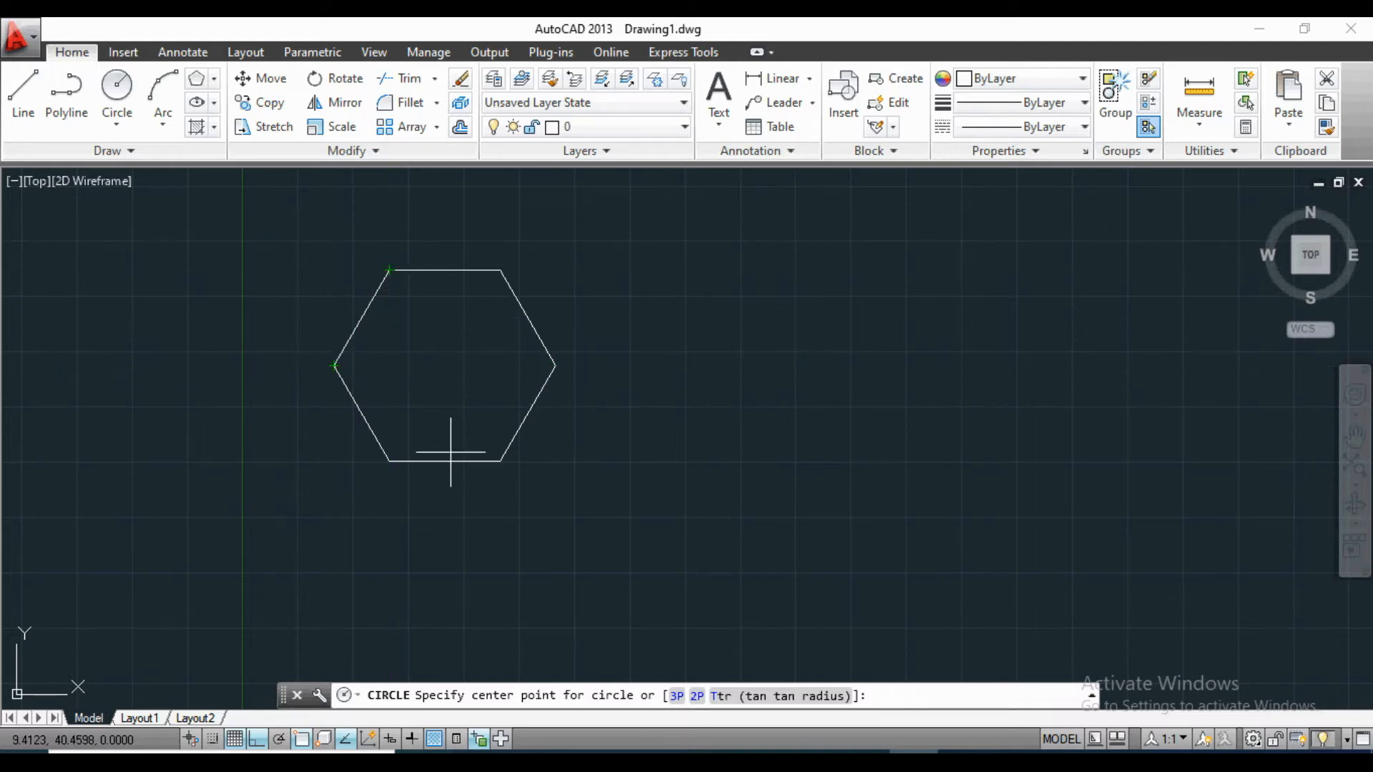
left_click(444, 366)
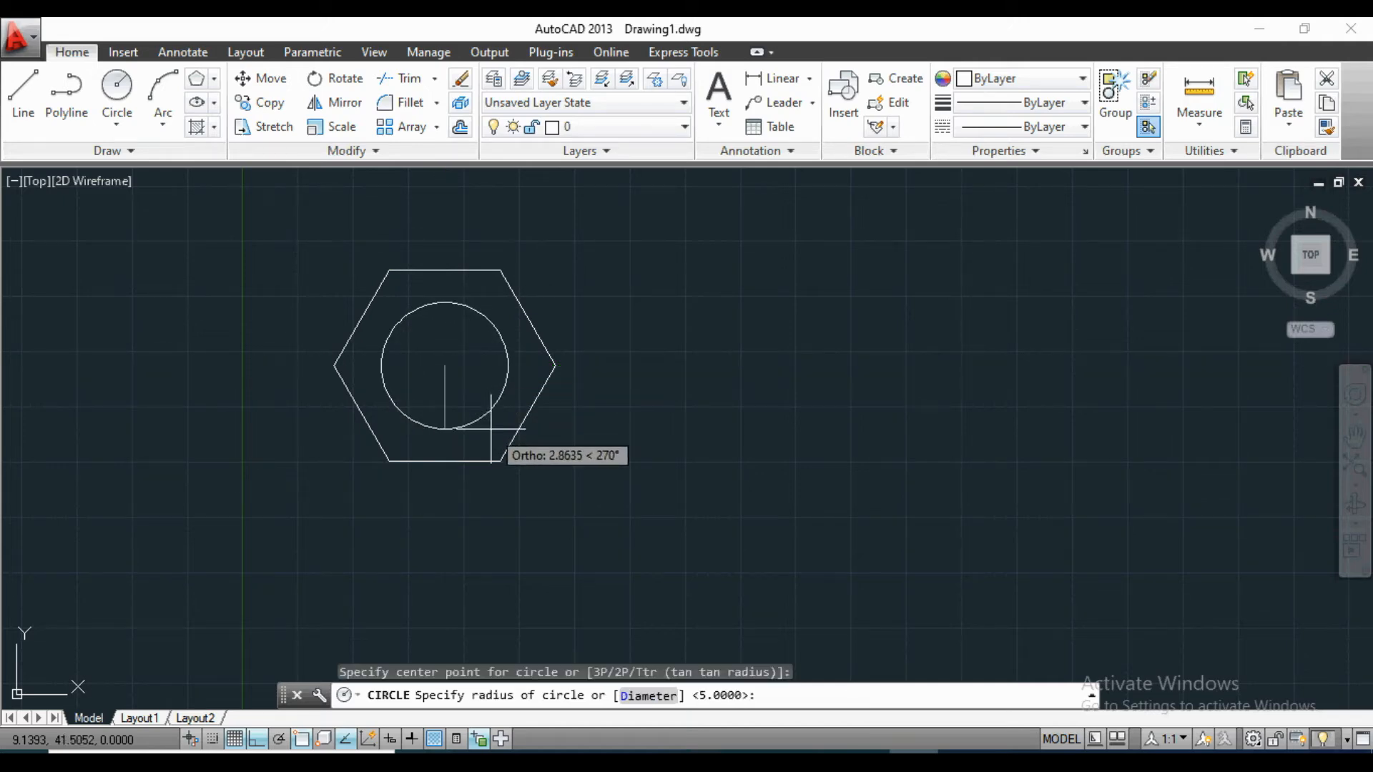
type("5")
key("Return")
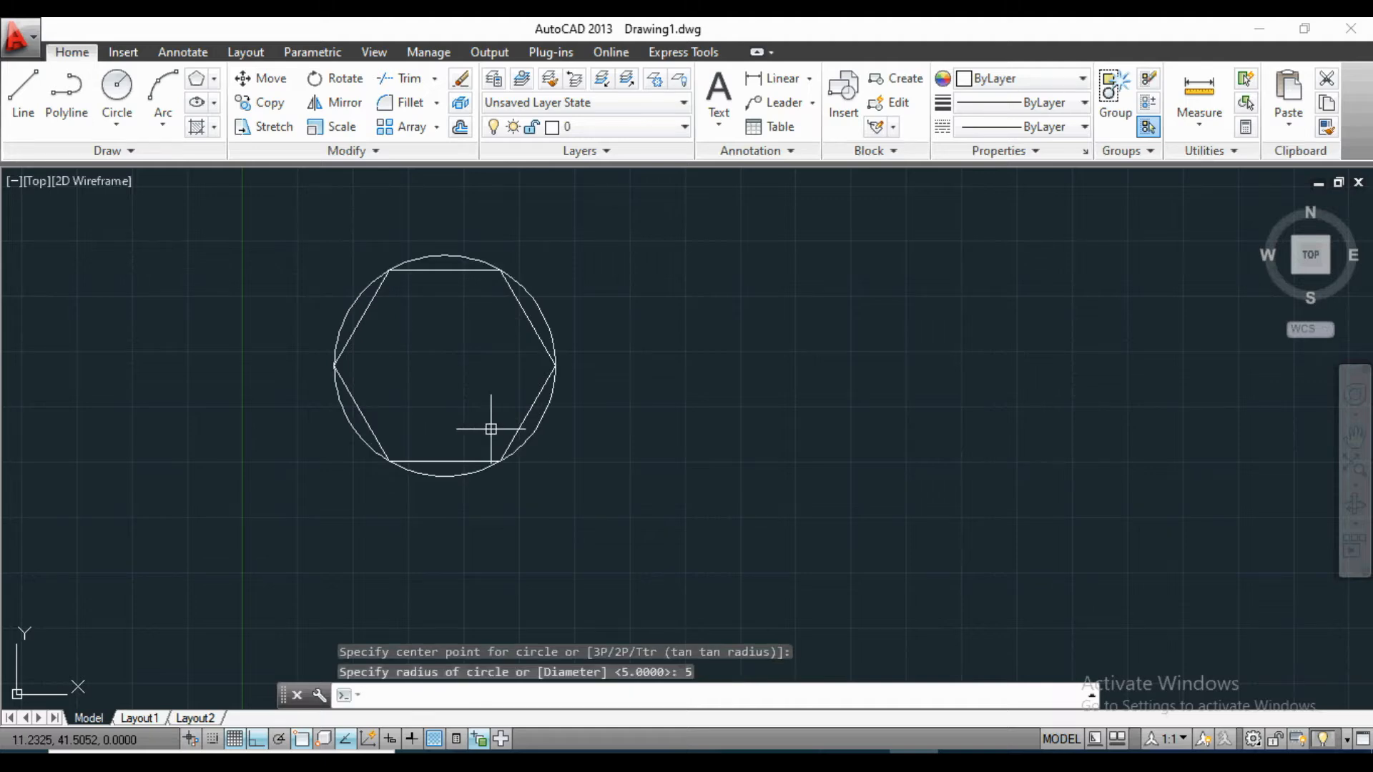
Move the circle around the hexagon to the layer "circle".
left_click(461, 258)
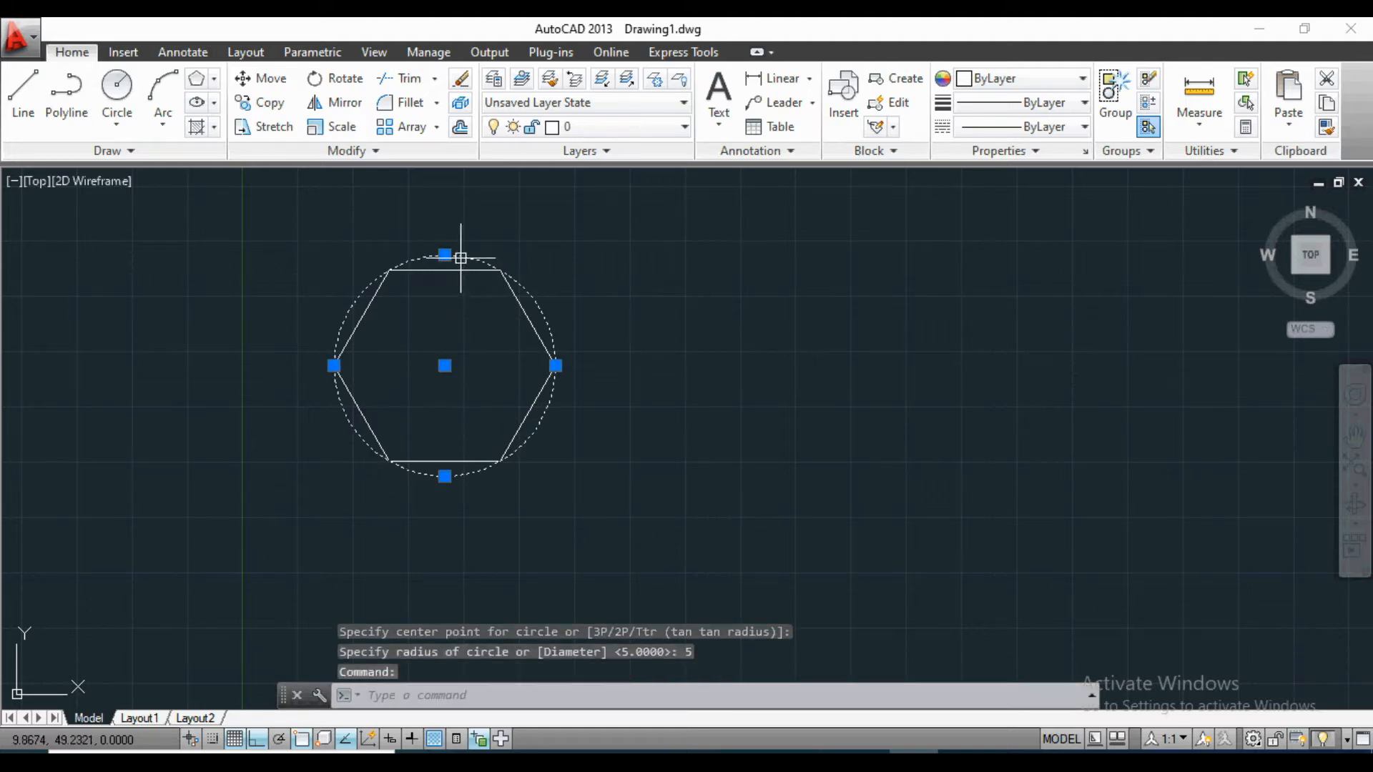
left_click(555, 127)
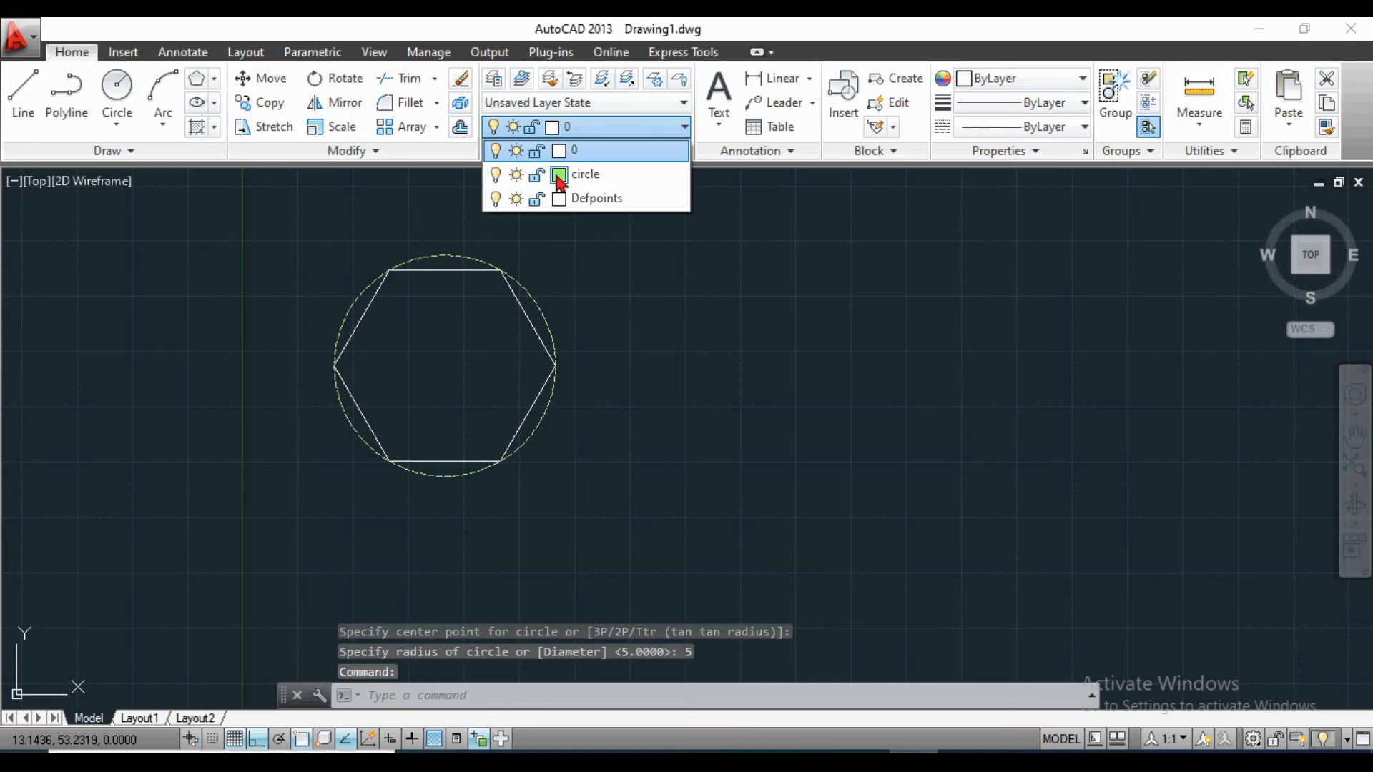
left_click(557, 176)
key("Escape")
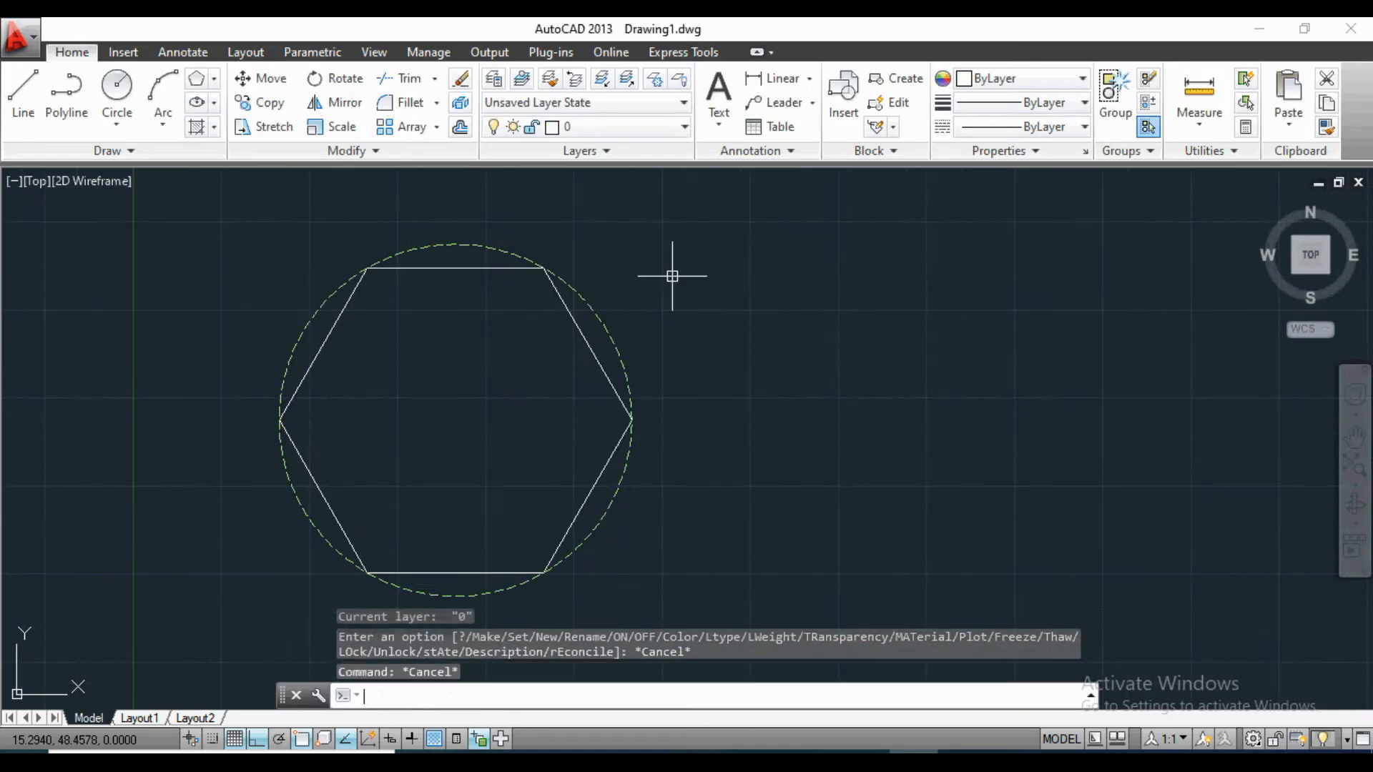
Add a linear dimension from the hexagon's centre to its right vertex, with the dimension line running through the centre.
left_click(779, 80)
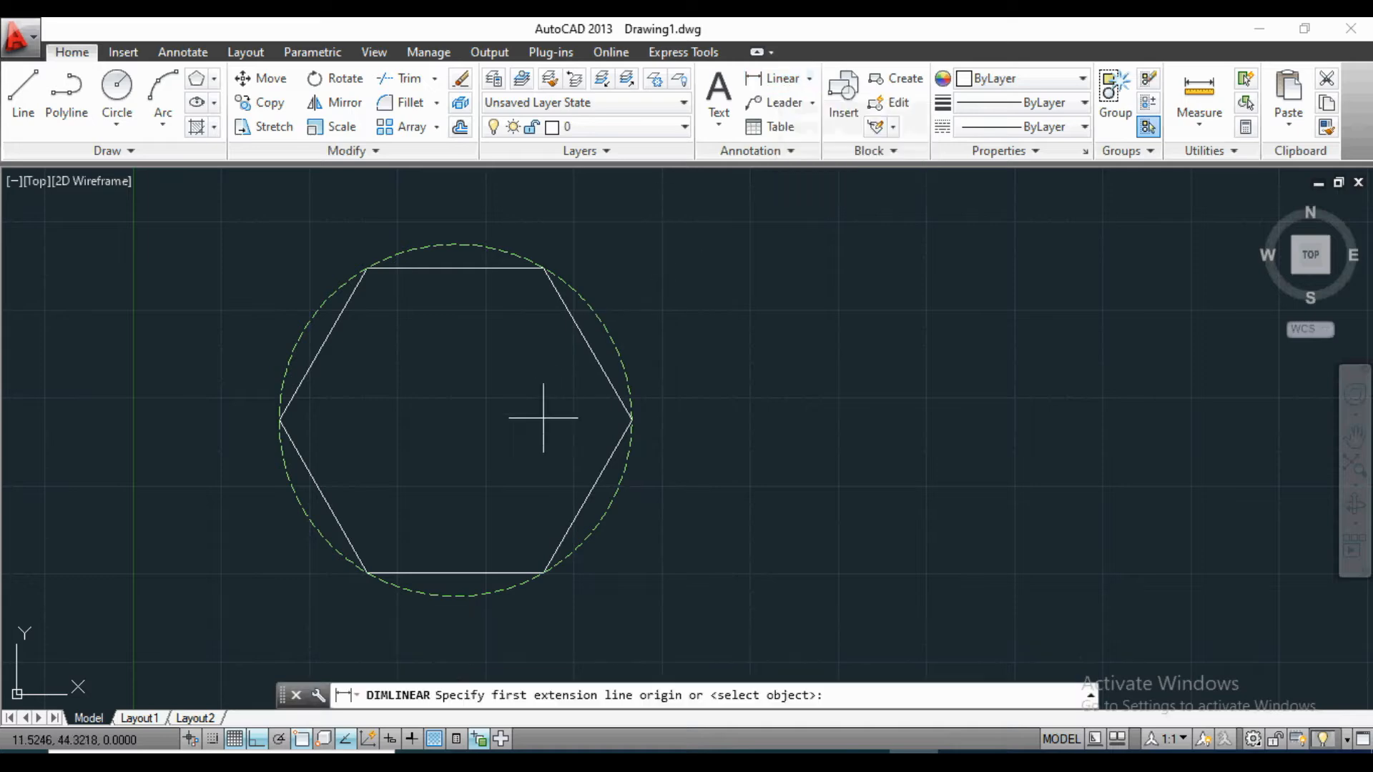
left_click(455, 420)
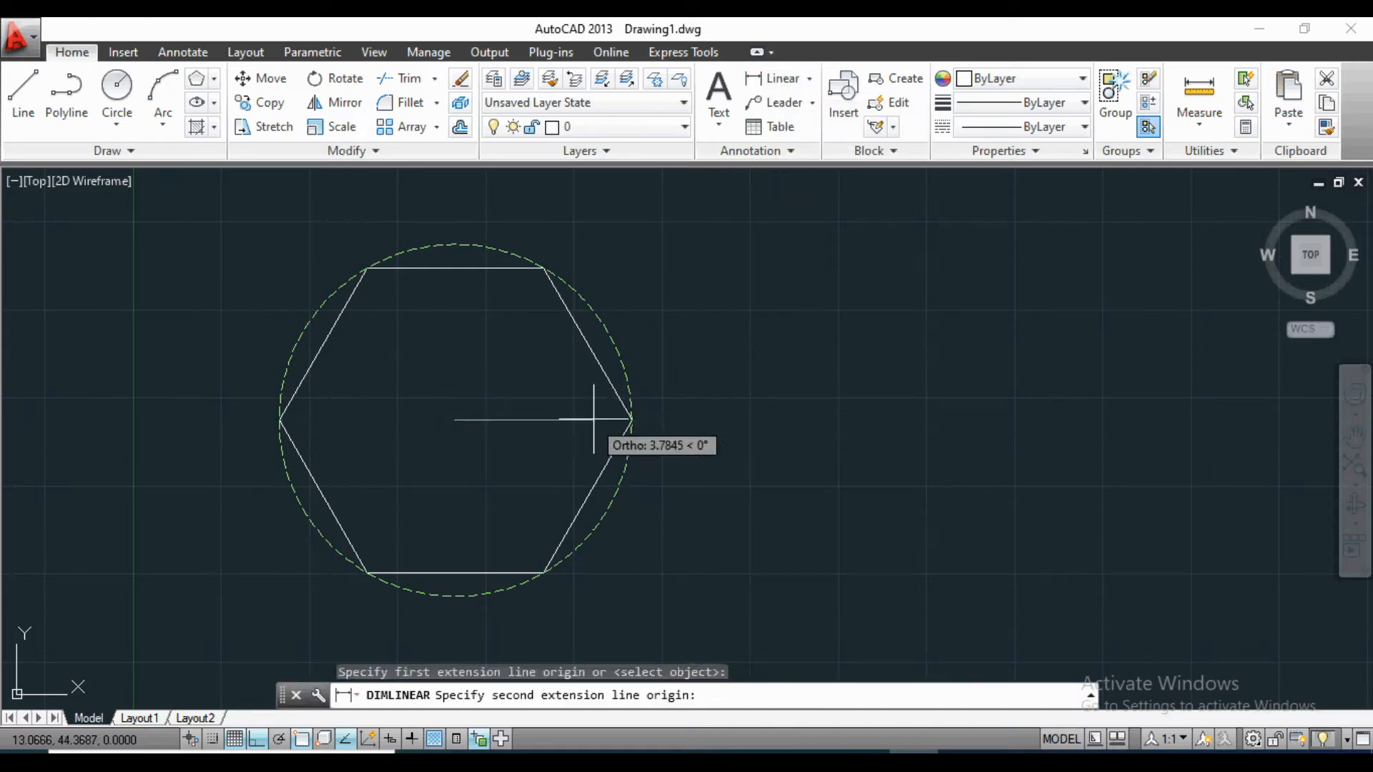
left_click(632, 420)
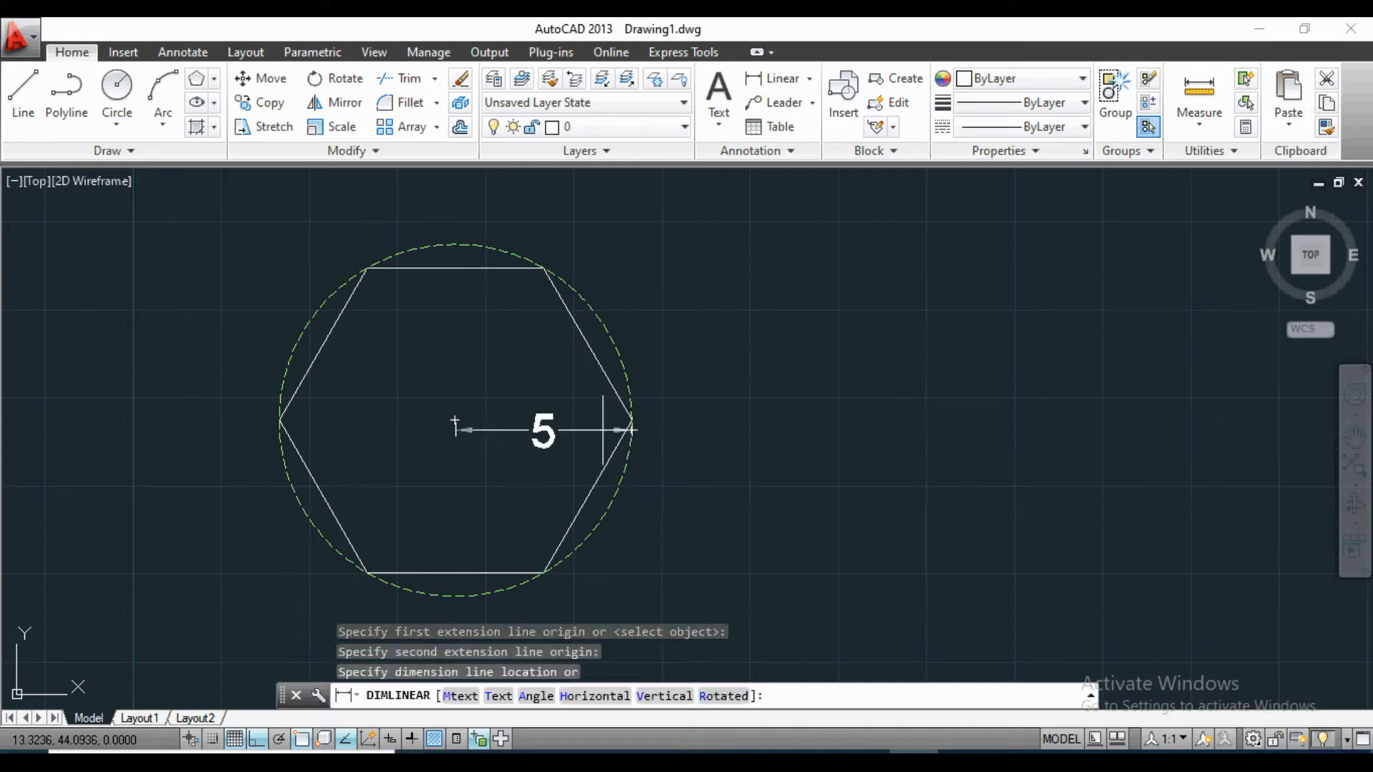
left_click(623, 420)
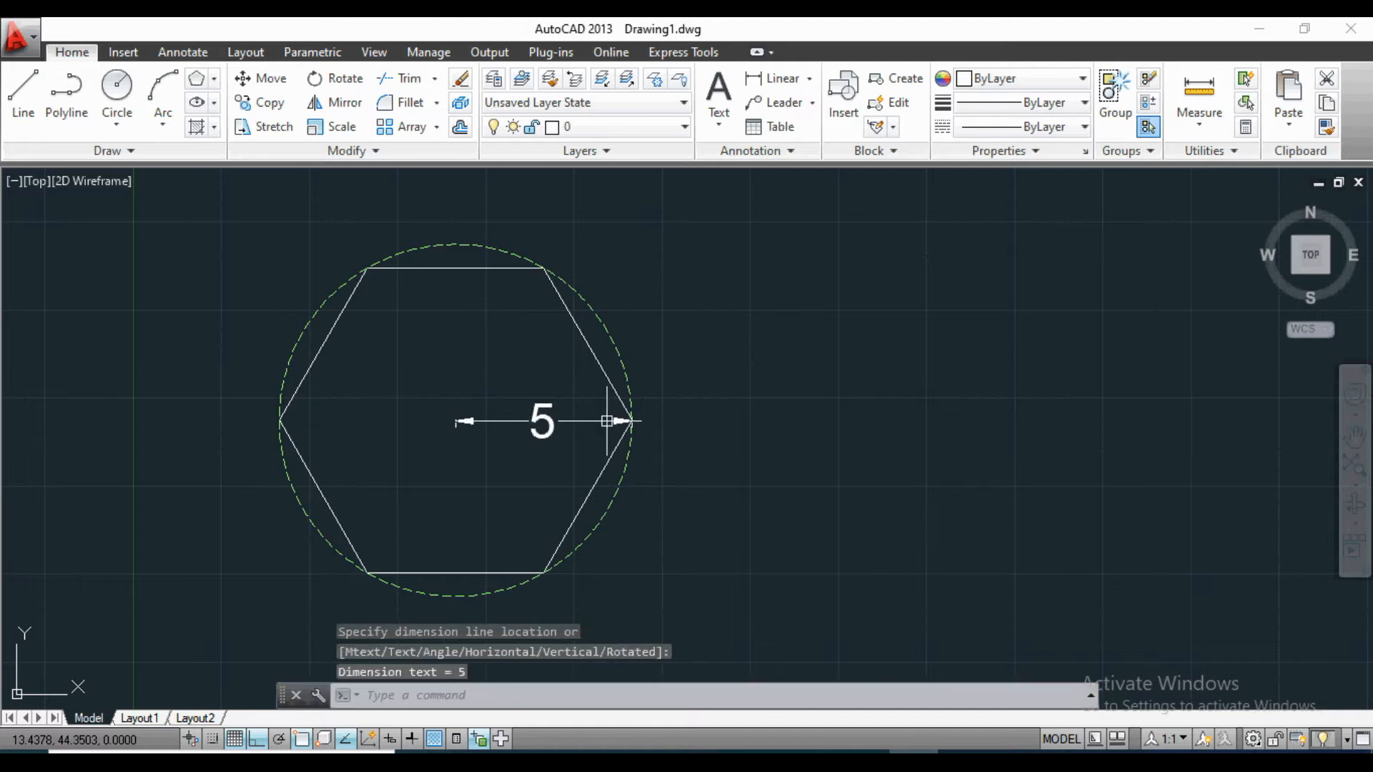
Draw a separate circle of radius 5 to the right of the dimensioned hexagon.
scroll(659, 410, "down", 2)
scroll(791, 407, "up", 2)
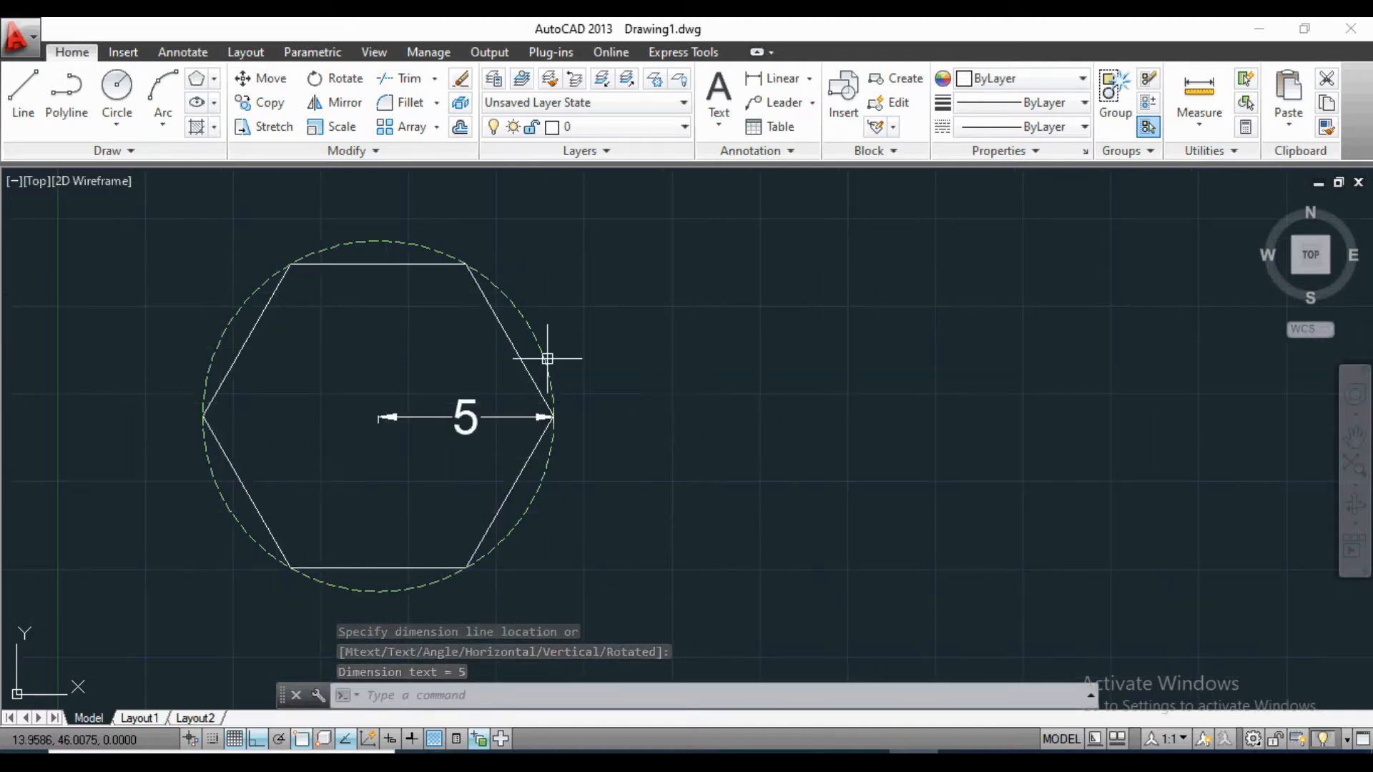
left_click(117, 86)
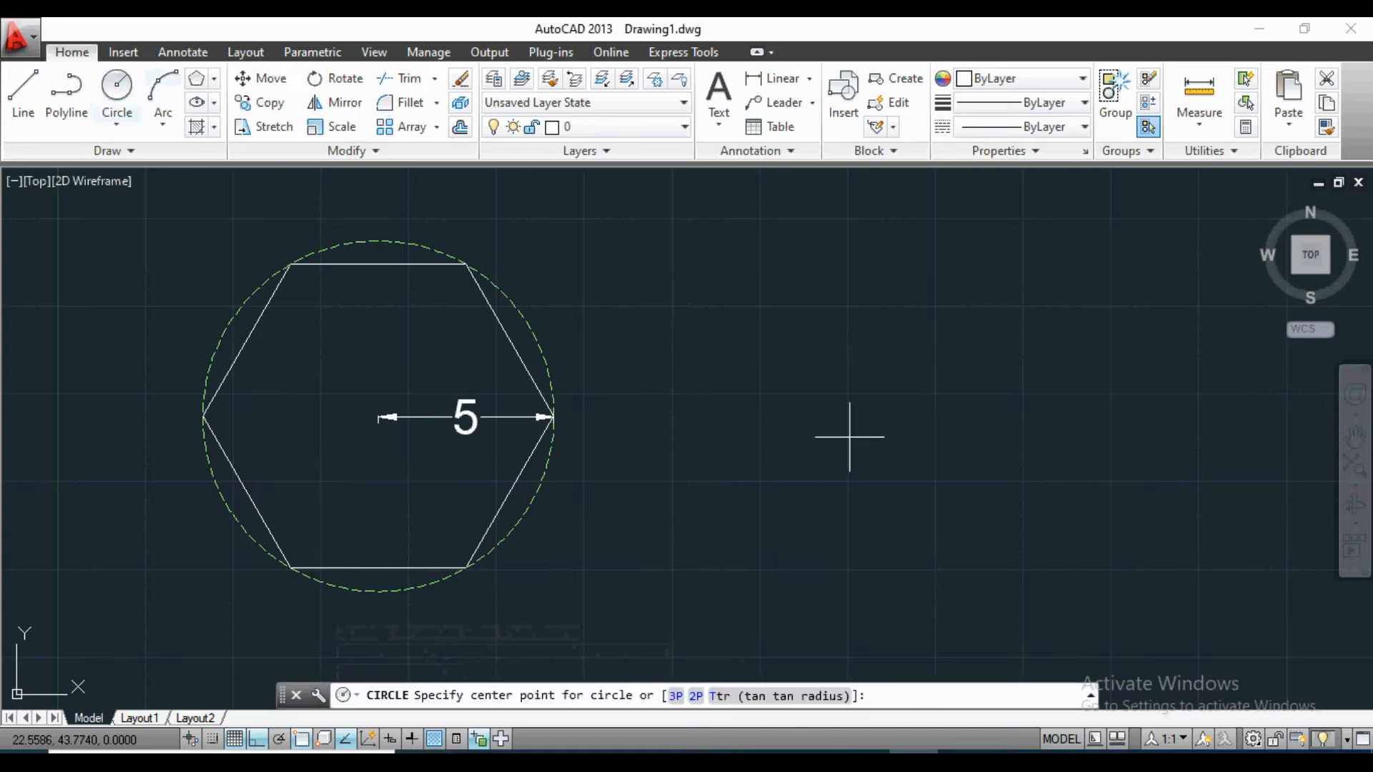
left_click(825, 417)
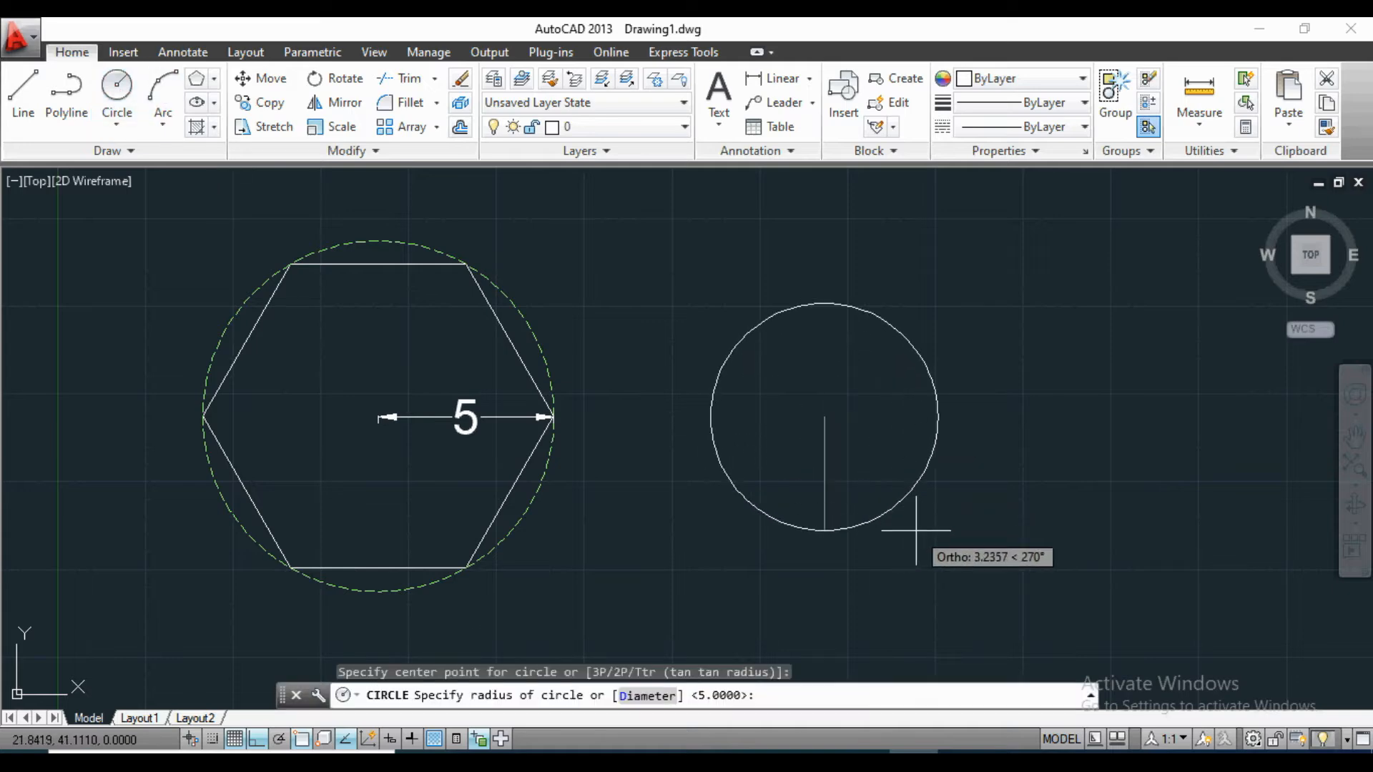
type("5")
key("Return")
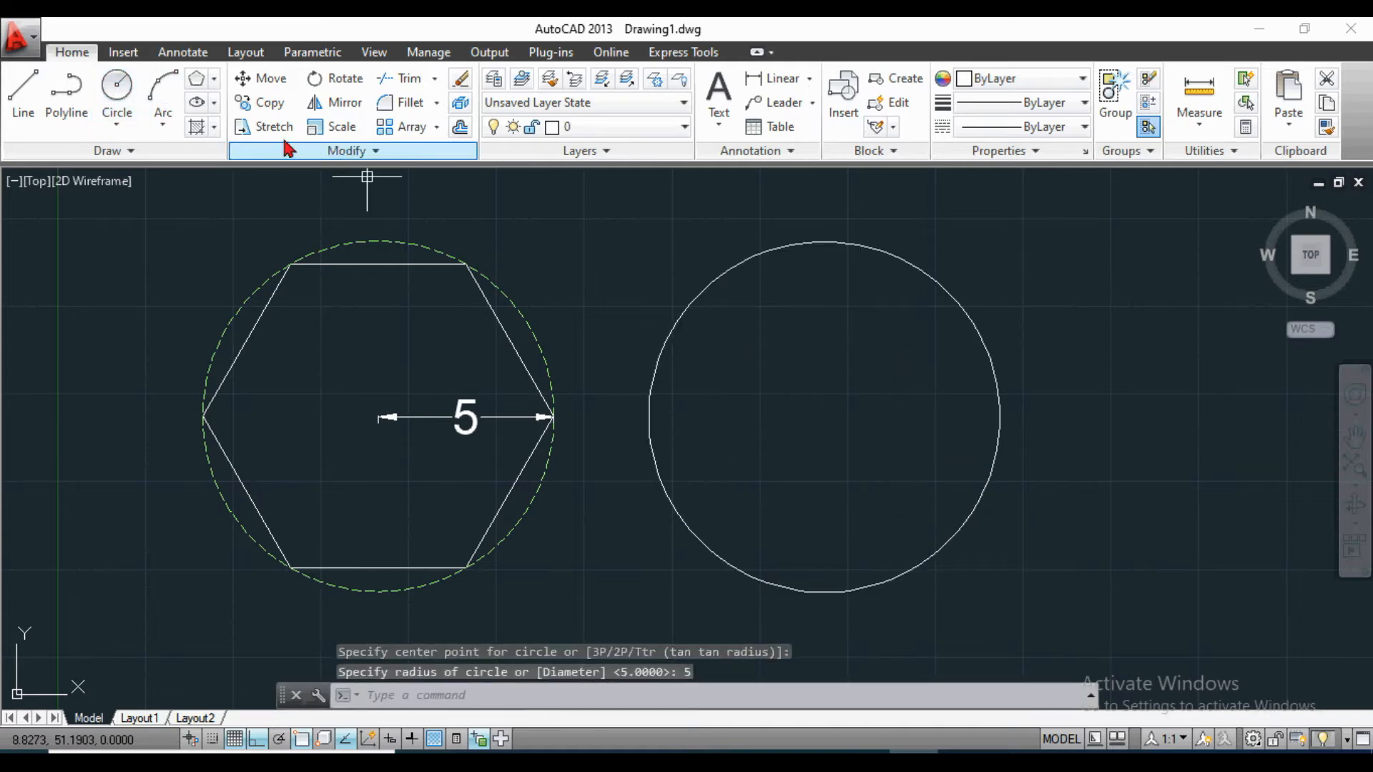
Draw an eight-sided polygon at the centre of the right circle, inscribed in a circle of radius 5.
left_click(196, 80)
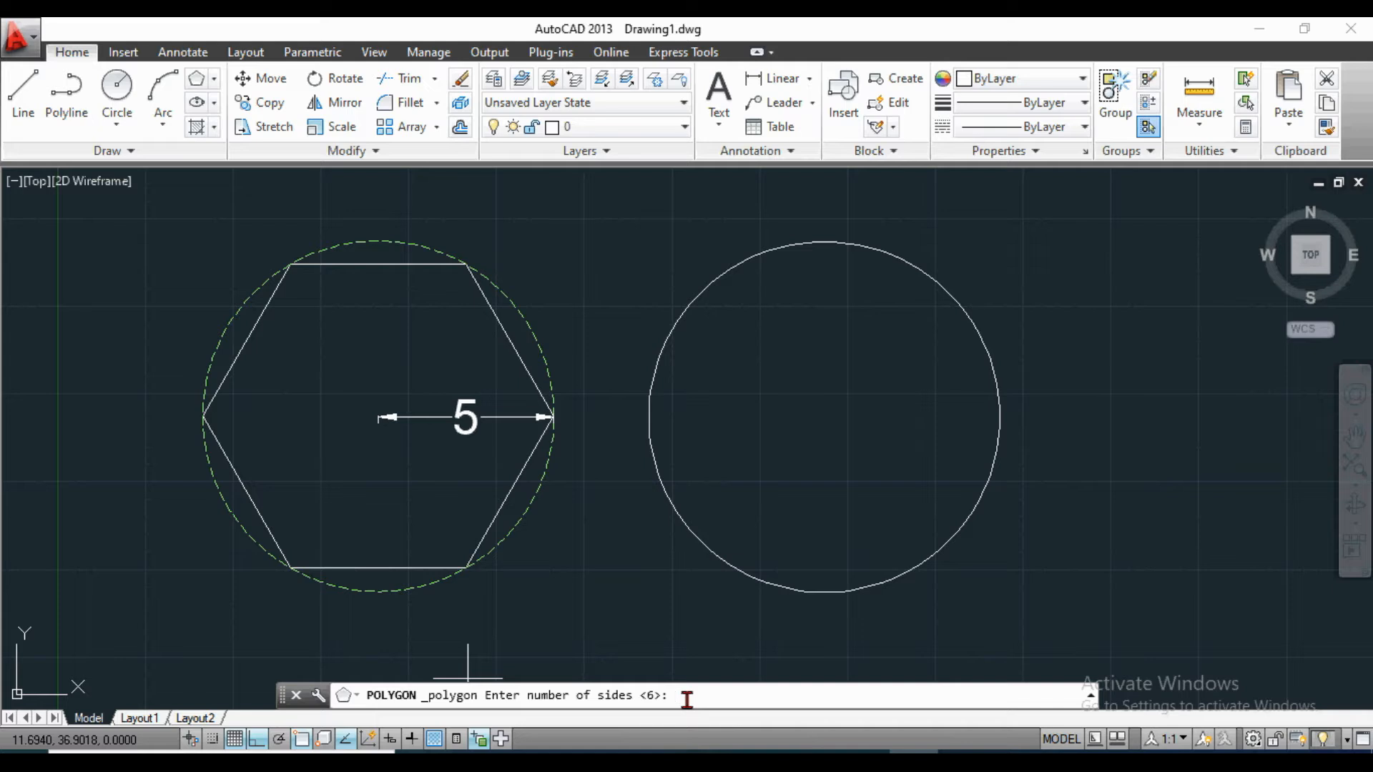
key("Return")
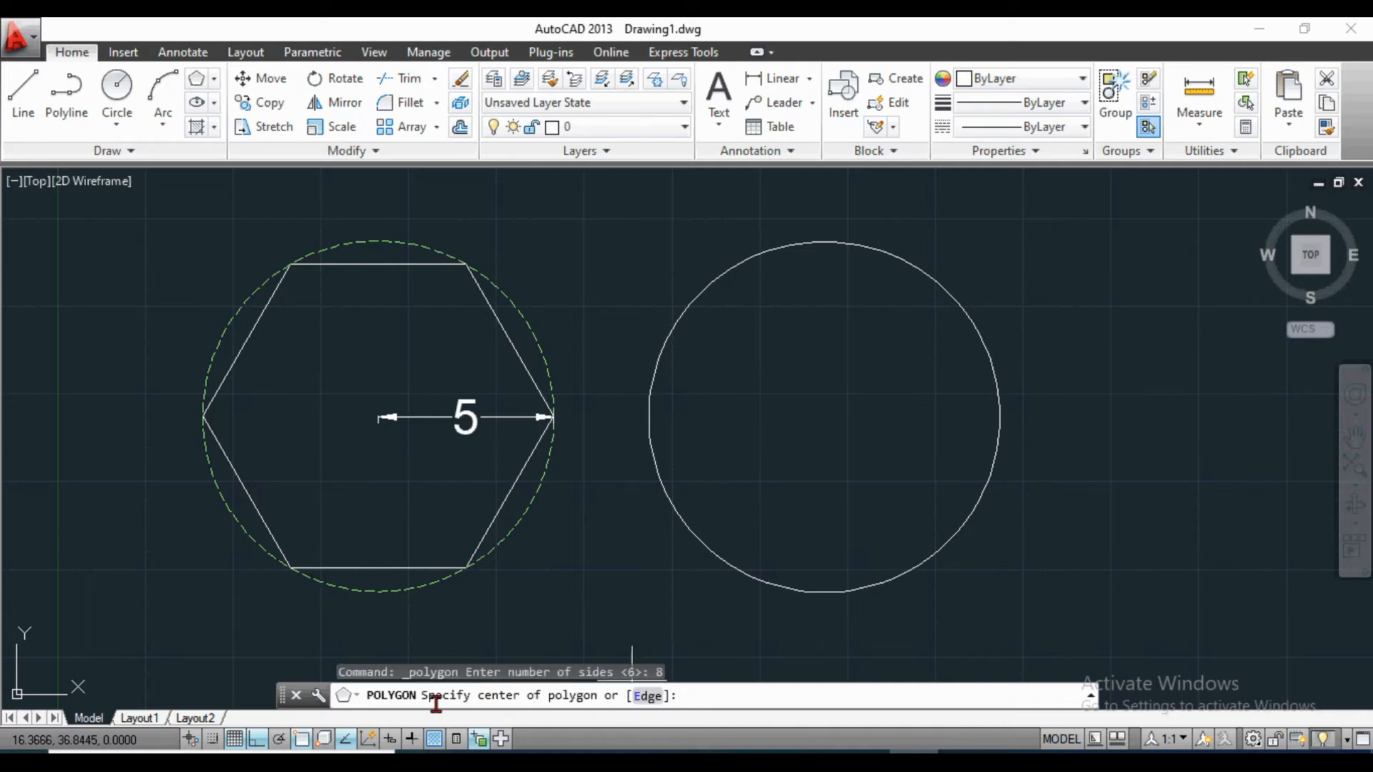
left_click(824, 416)
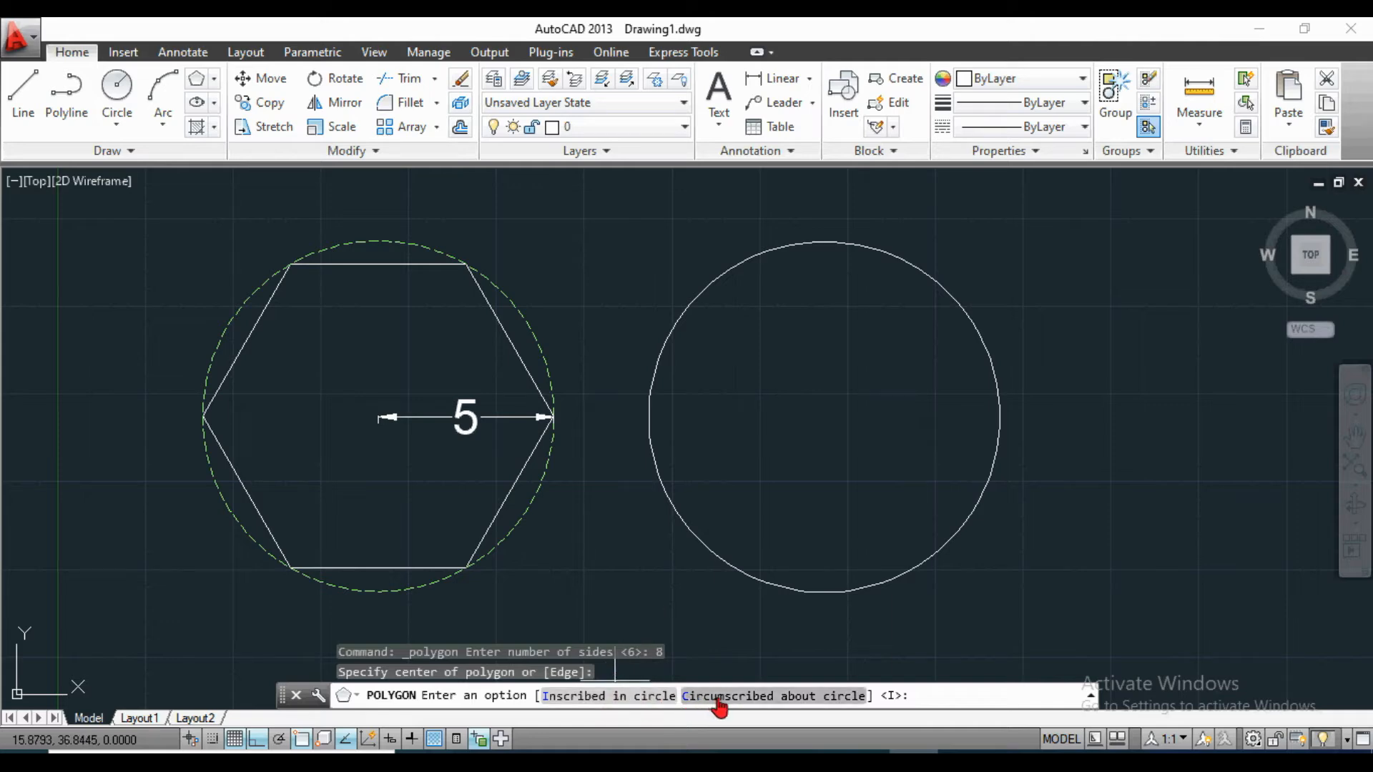
scroll(590, 601, "down", 2)
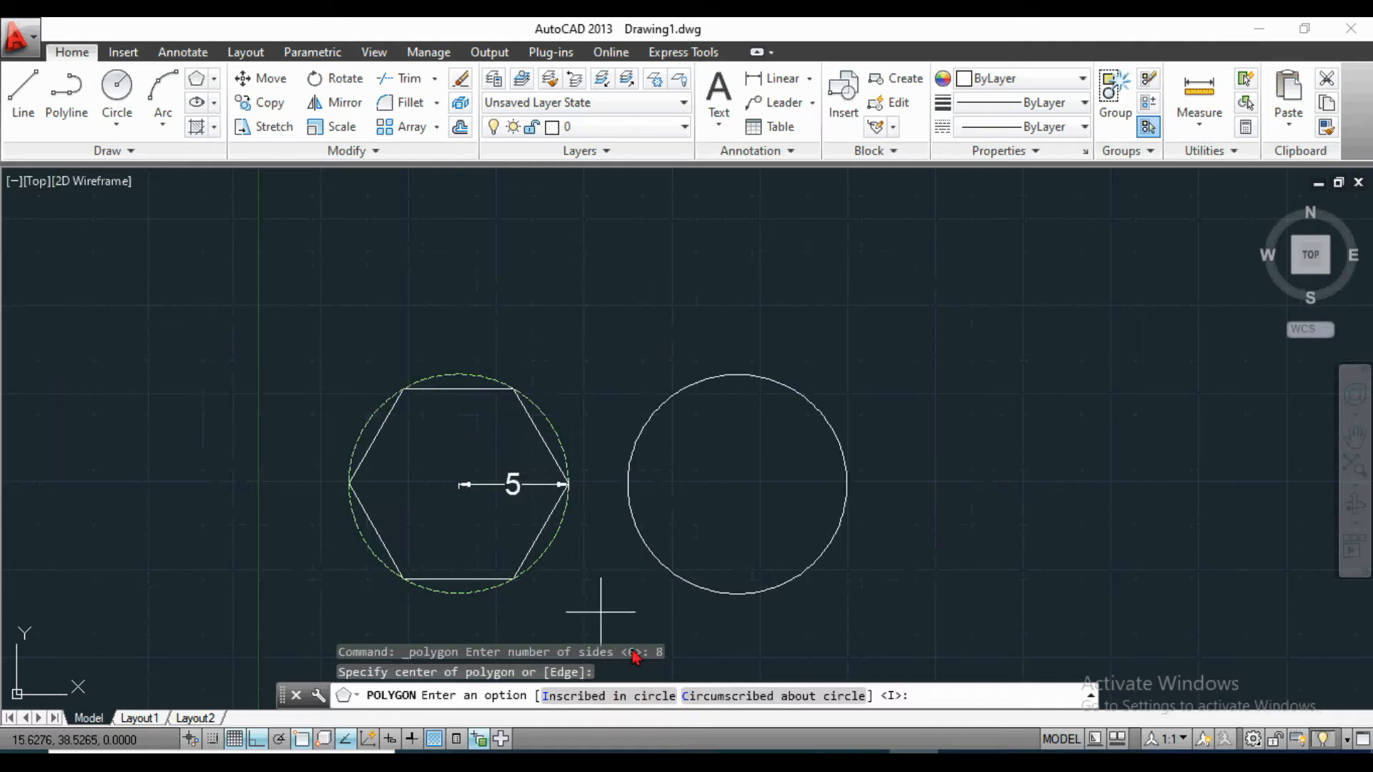
left_click(625, 697)
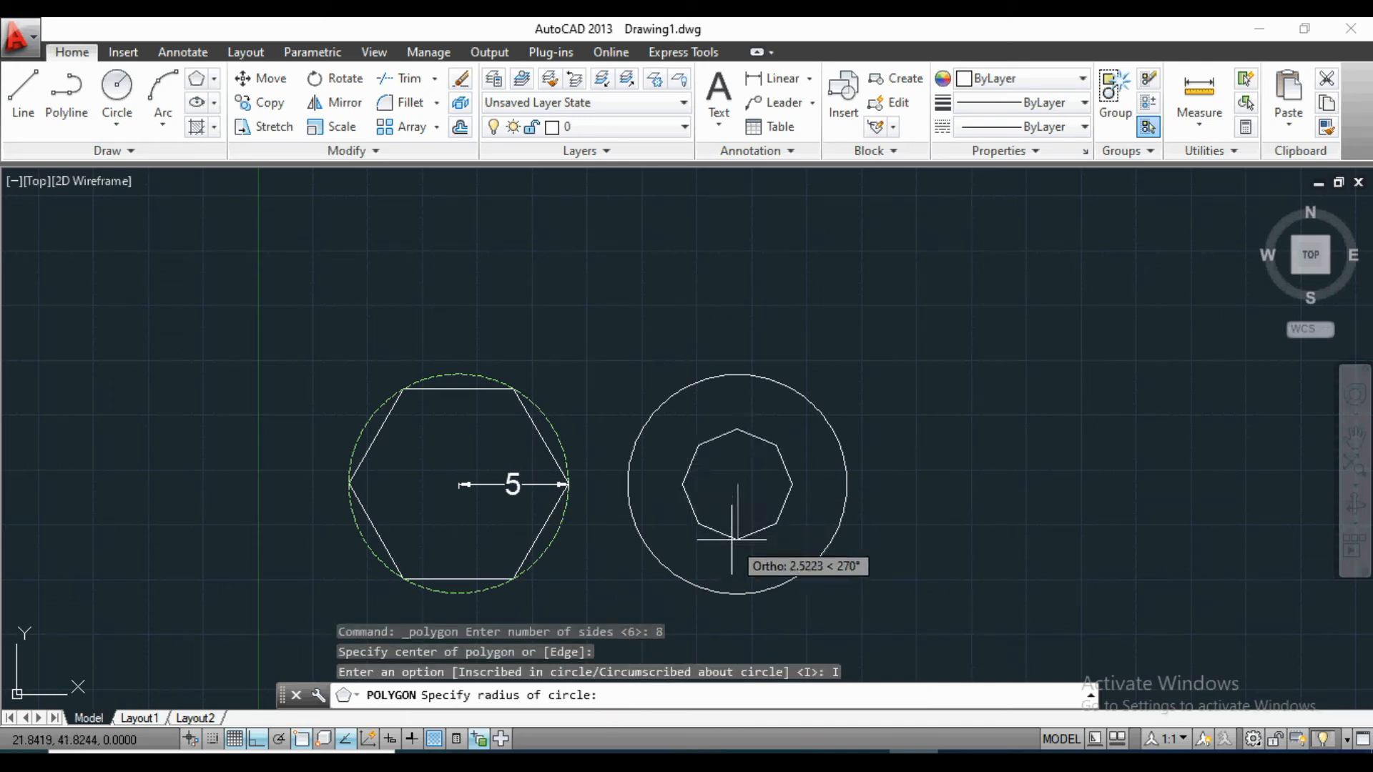
type("5")
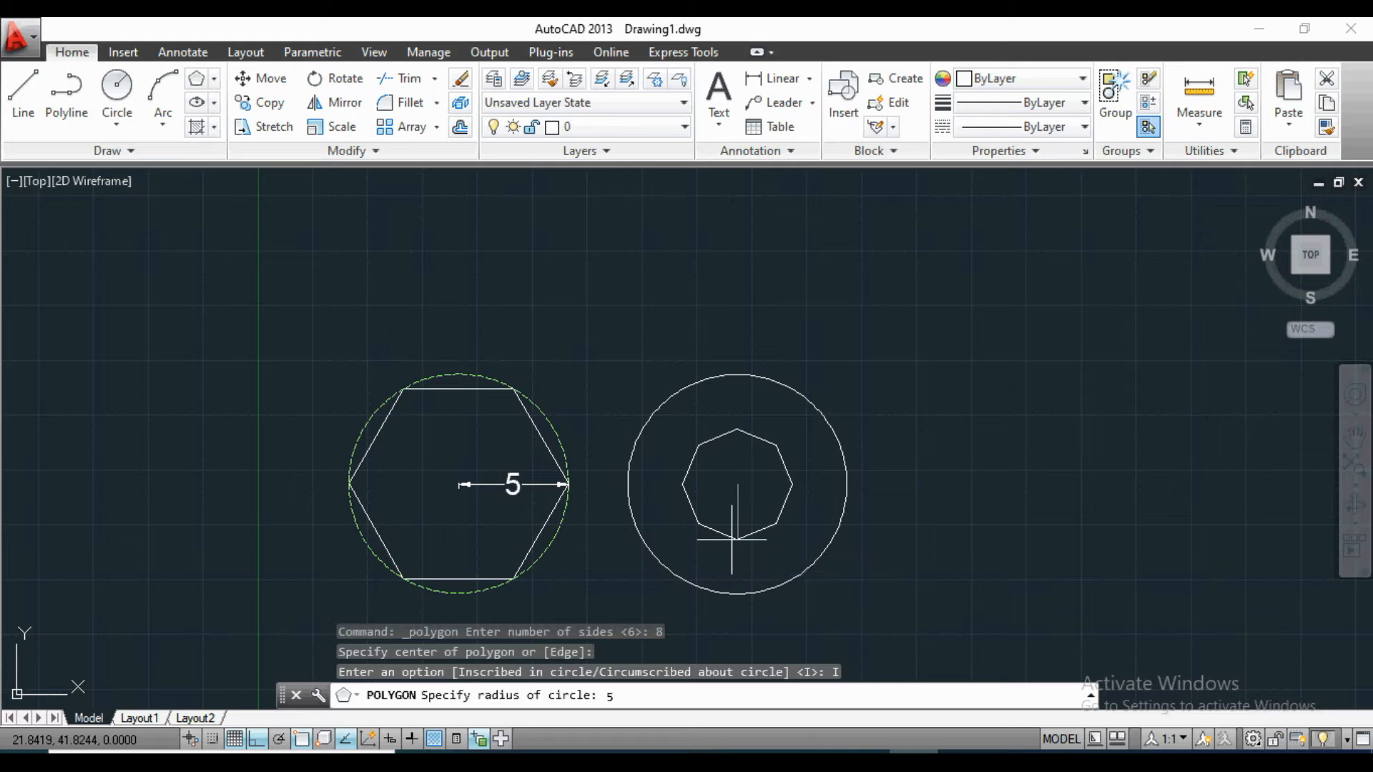
key("Return")
scroll(897, 512, "up", 2)
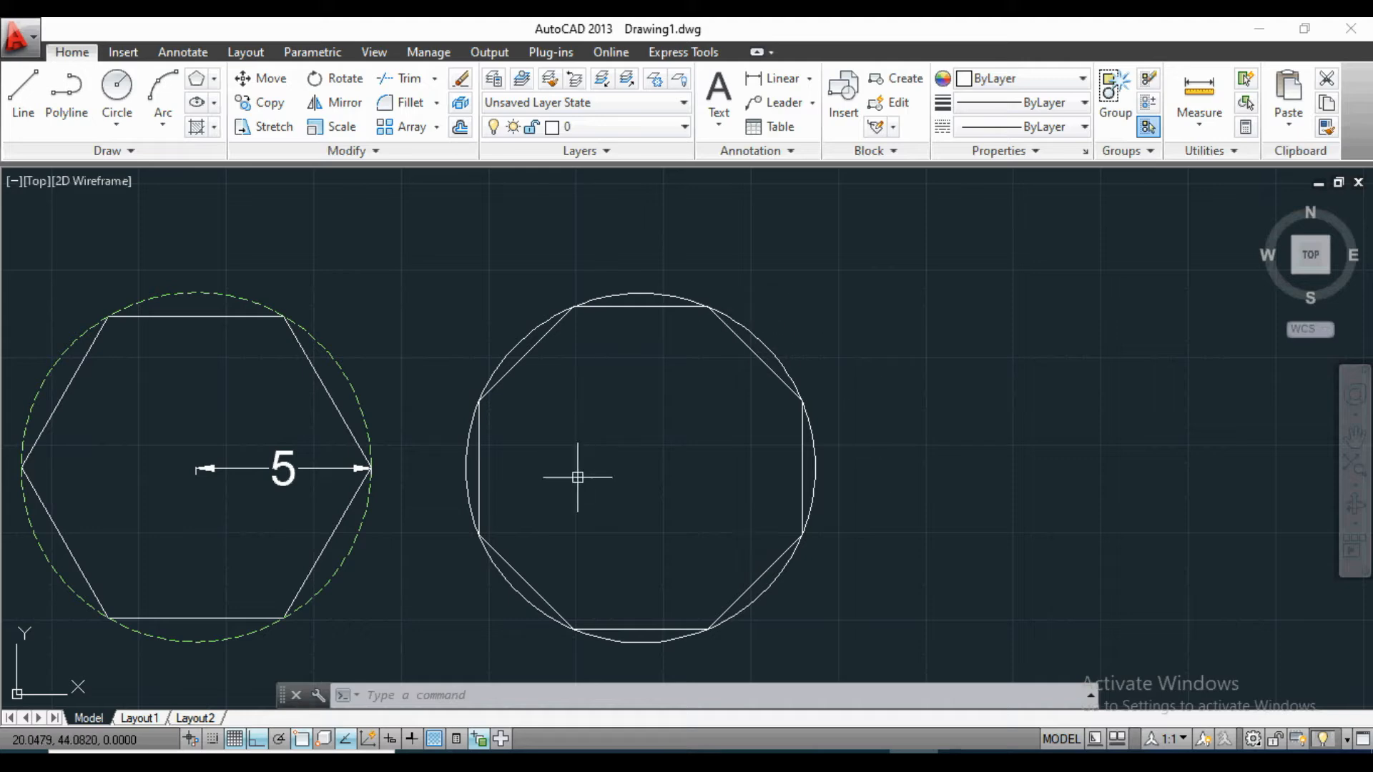
Delete the octagon and its surrounding circle to the right of the hexagon.
left_click(433, 255)
left_click(867, 662)
key("Delete")
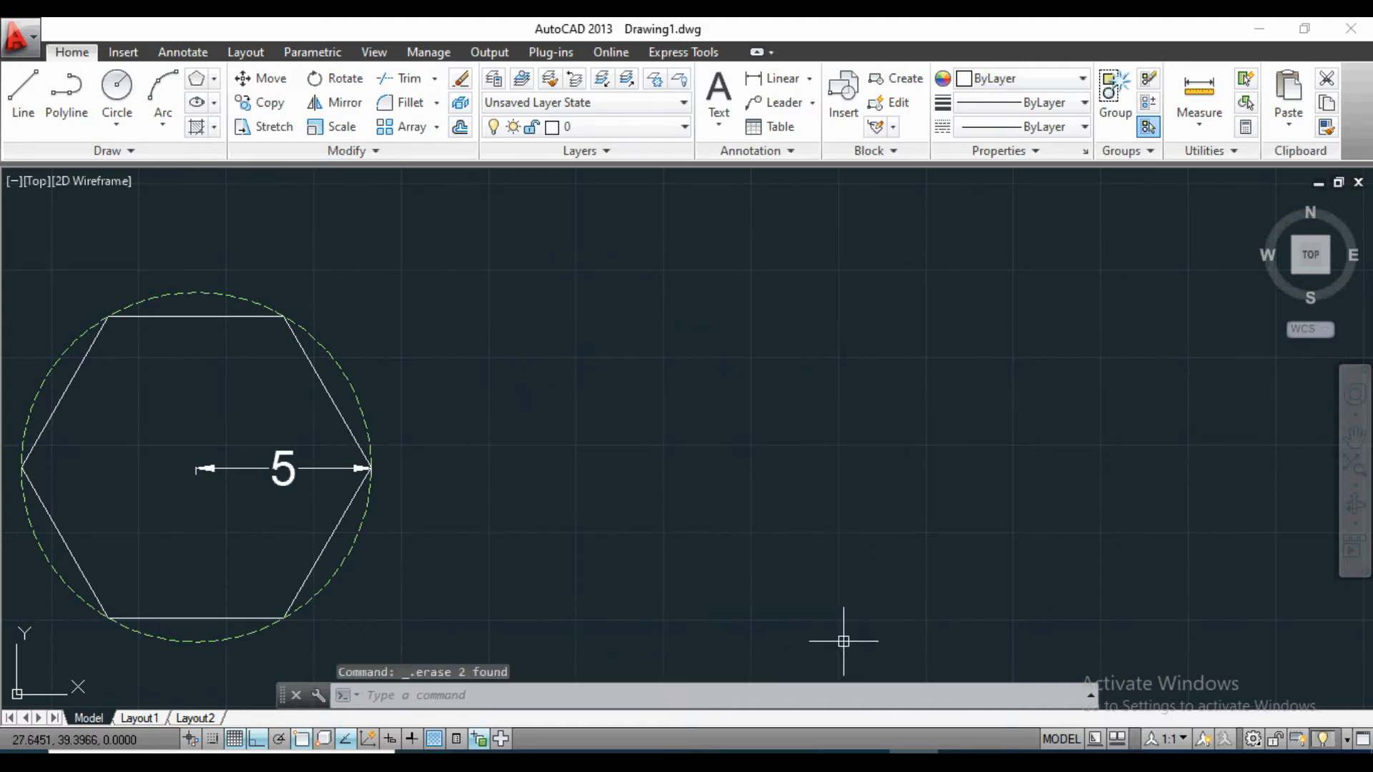
Draw a six-sided polygon to the right of the dimensioned hexagon, circumscribed about a circle of radius 5.
scroll(737, 587, "down", 2)
scroll(629, 611, "up", 2)
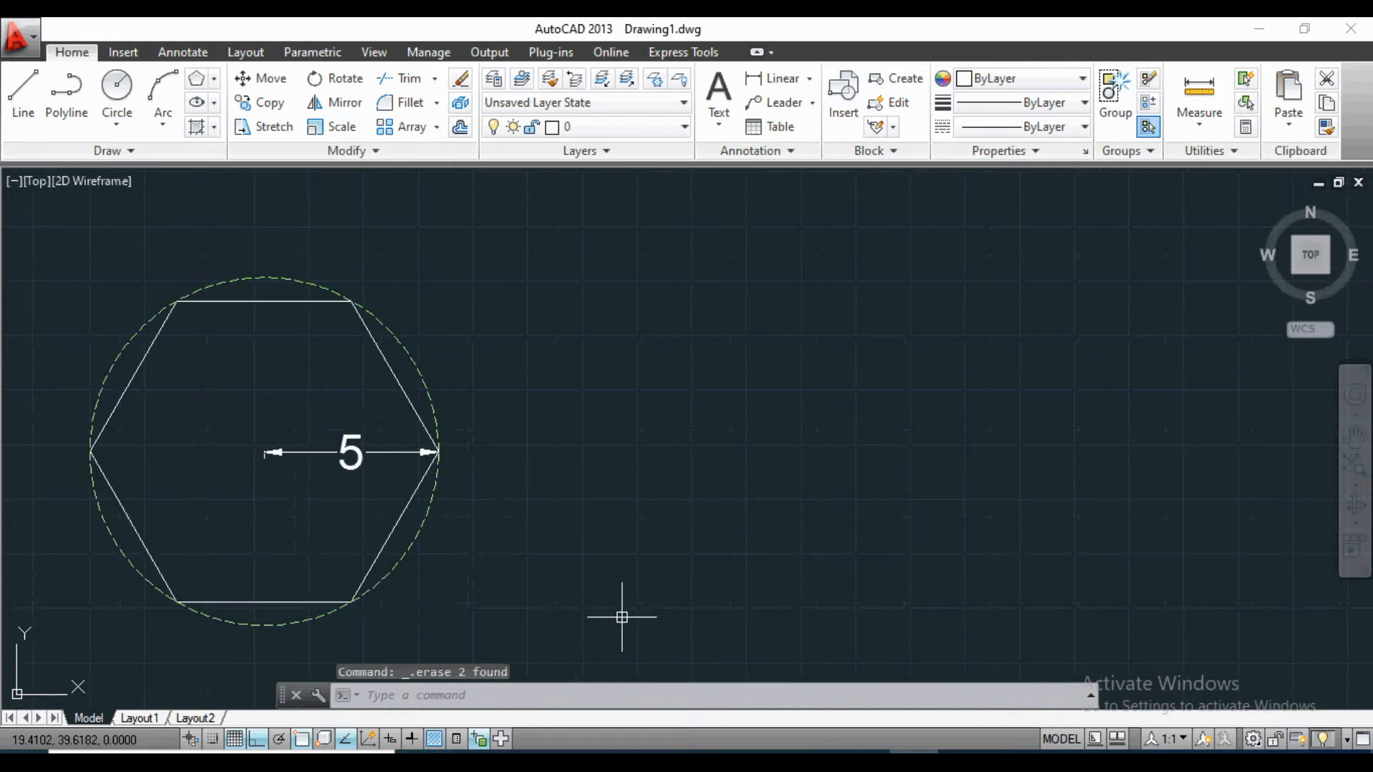
left_click(197, 81)
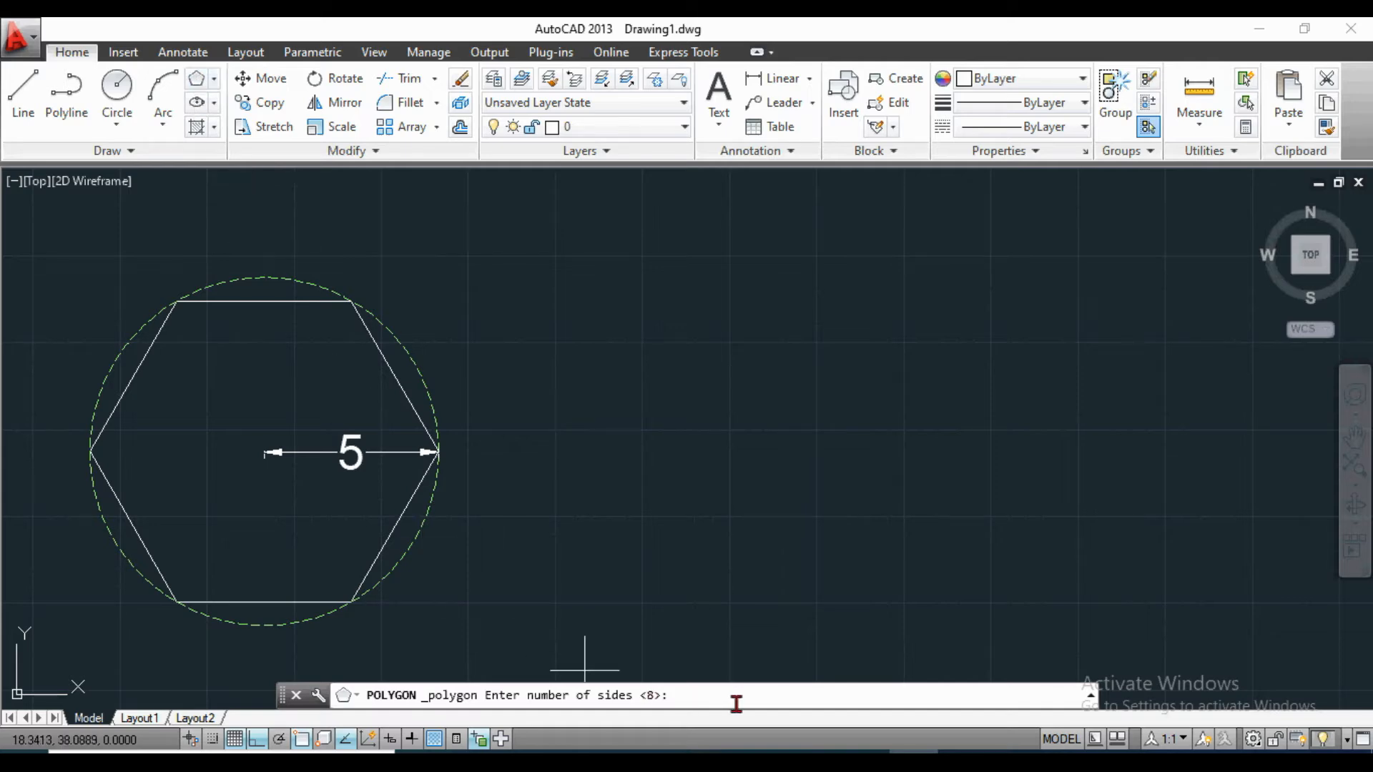
type("6")
key("Return")
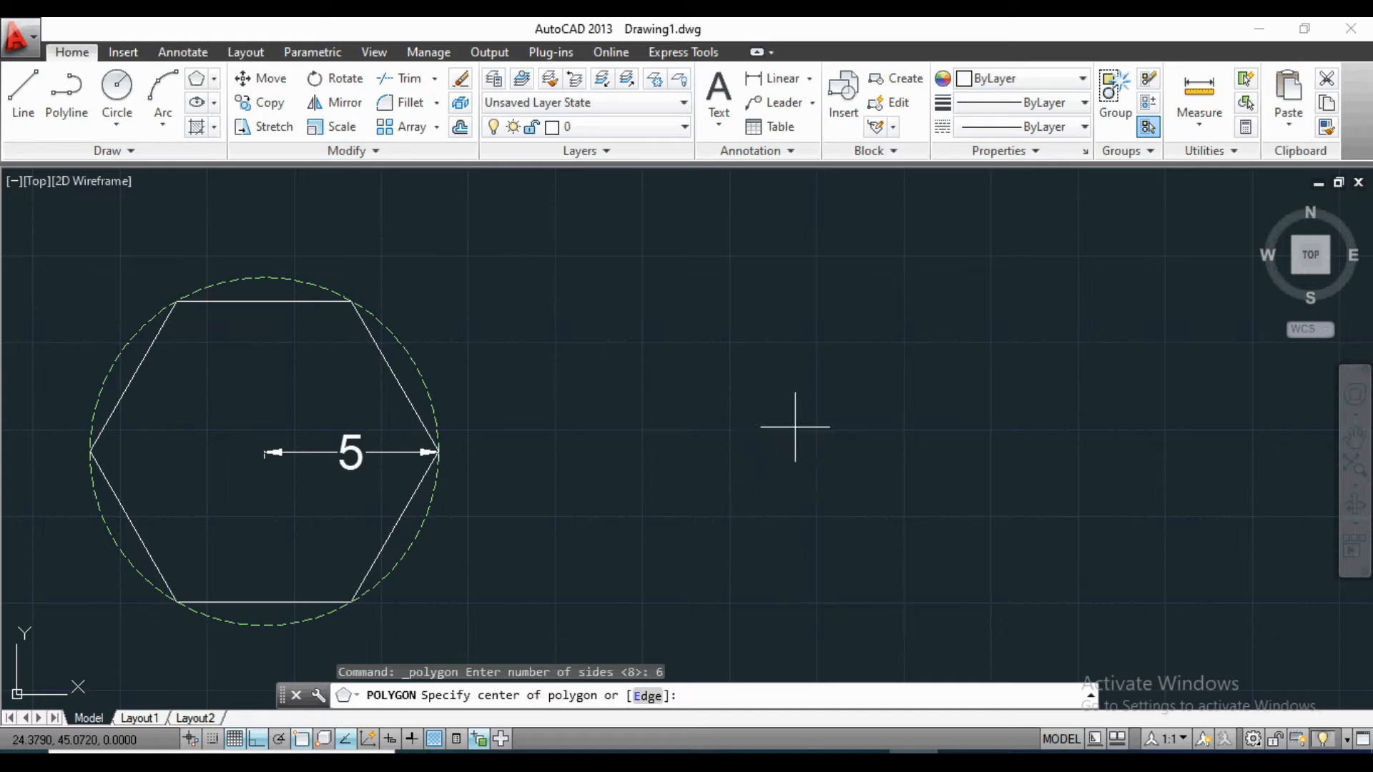
scroll(801, 422, "down", 1)
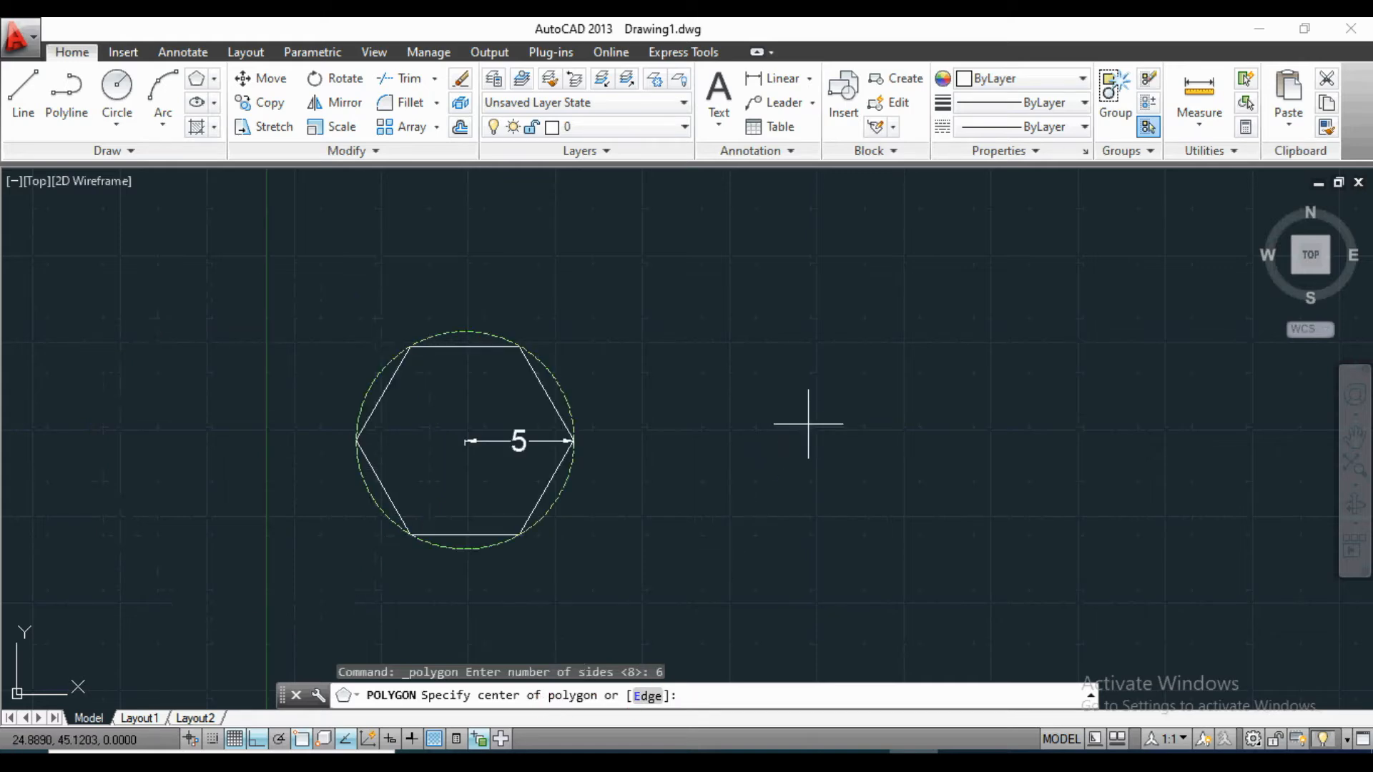
scroll(808, 425, "up", 1)
left_click(799, 417)
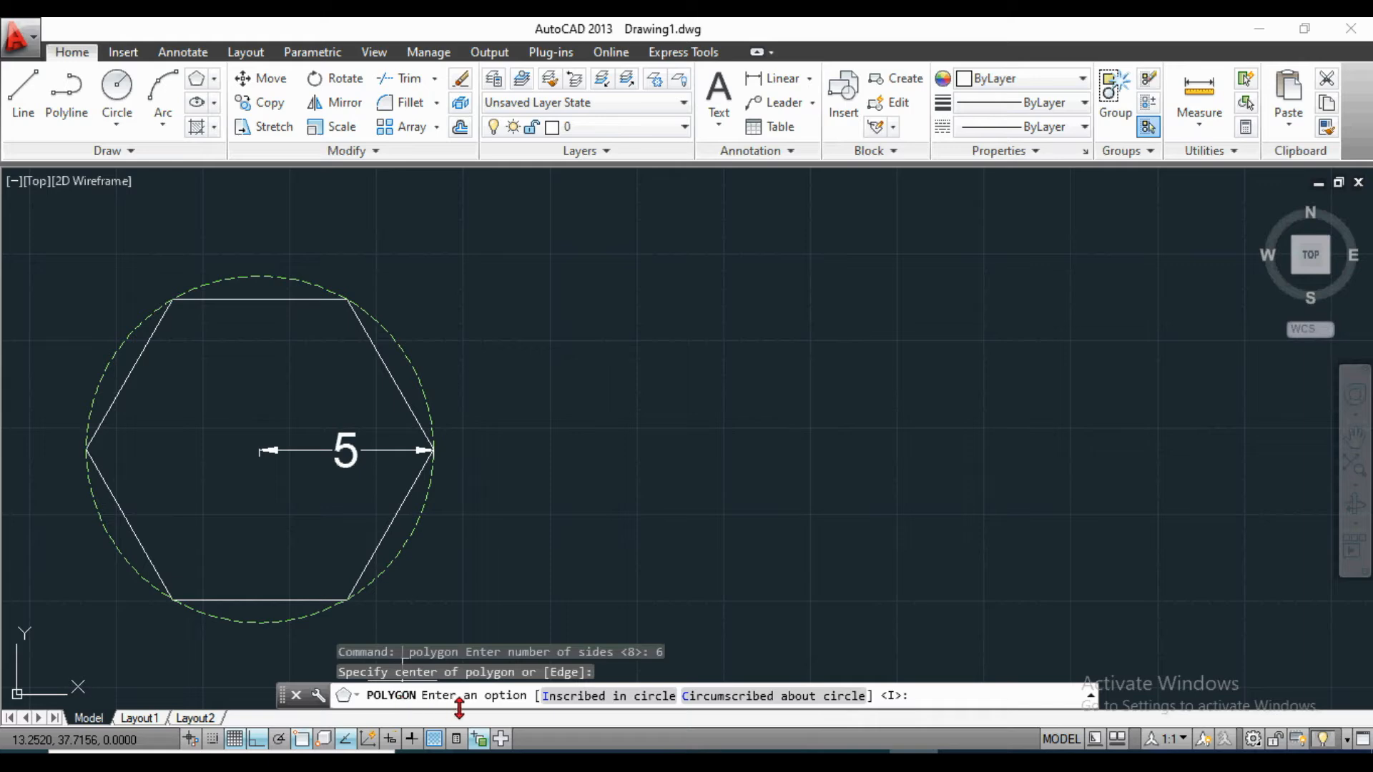
left_click(788, 698)
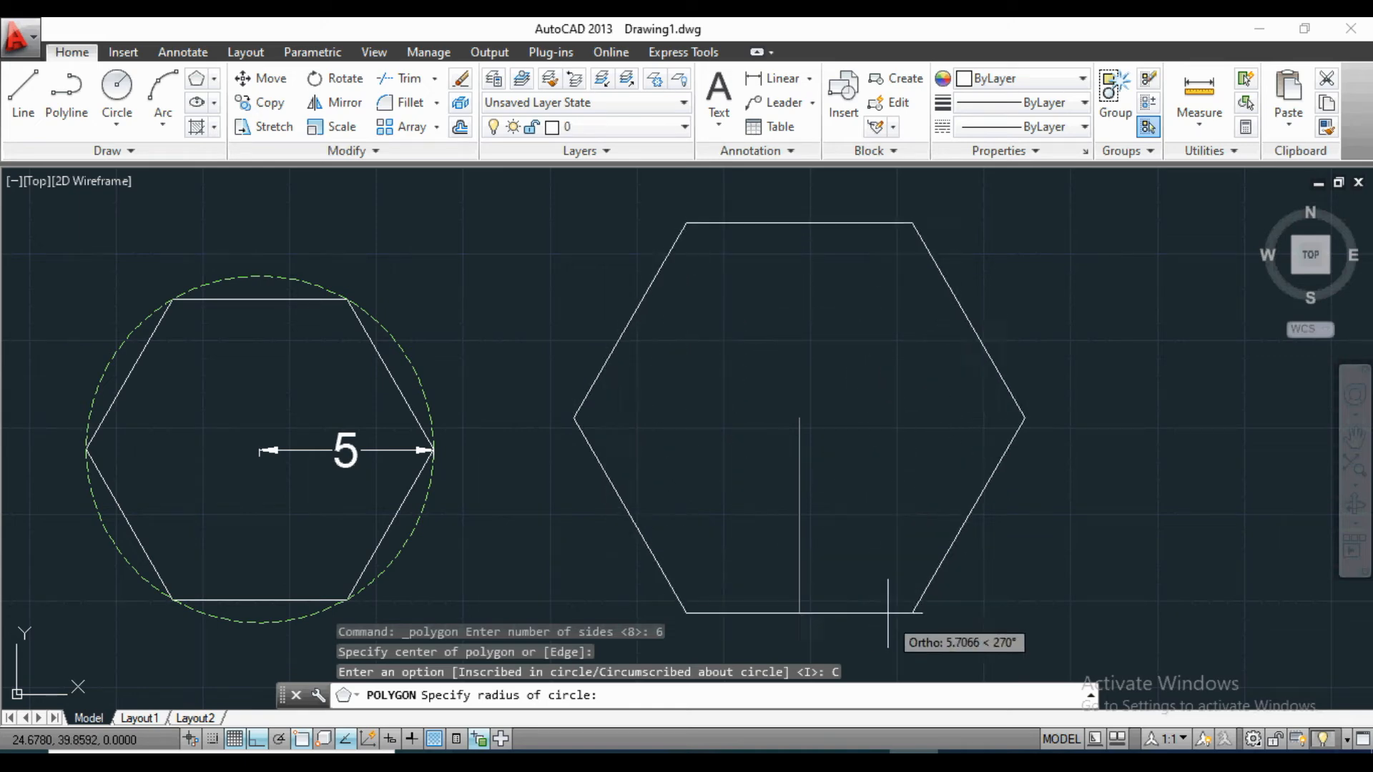
type("5")
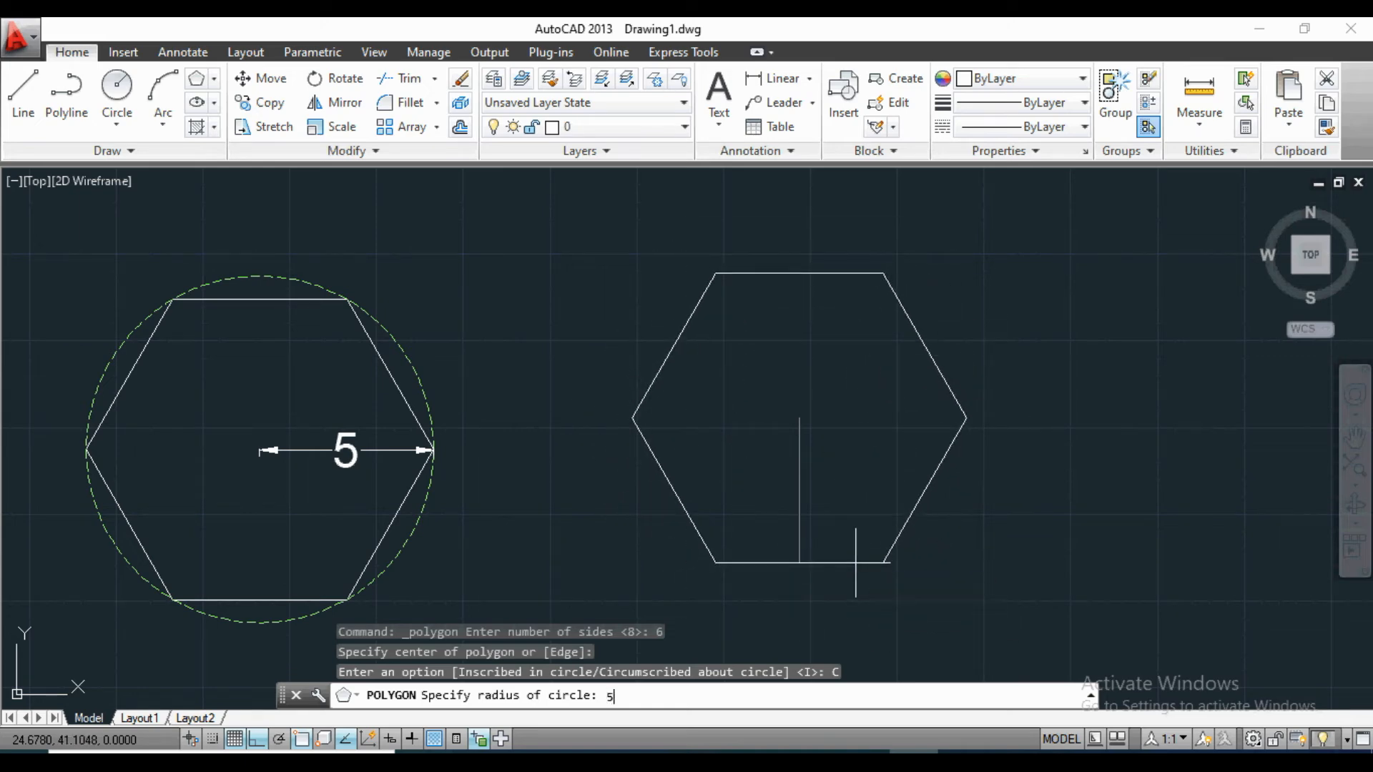
key("Return")
Draw a circle of radius 5 centred inside the right hexagon.
scroll(761, 496, "down", 2)
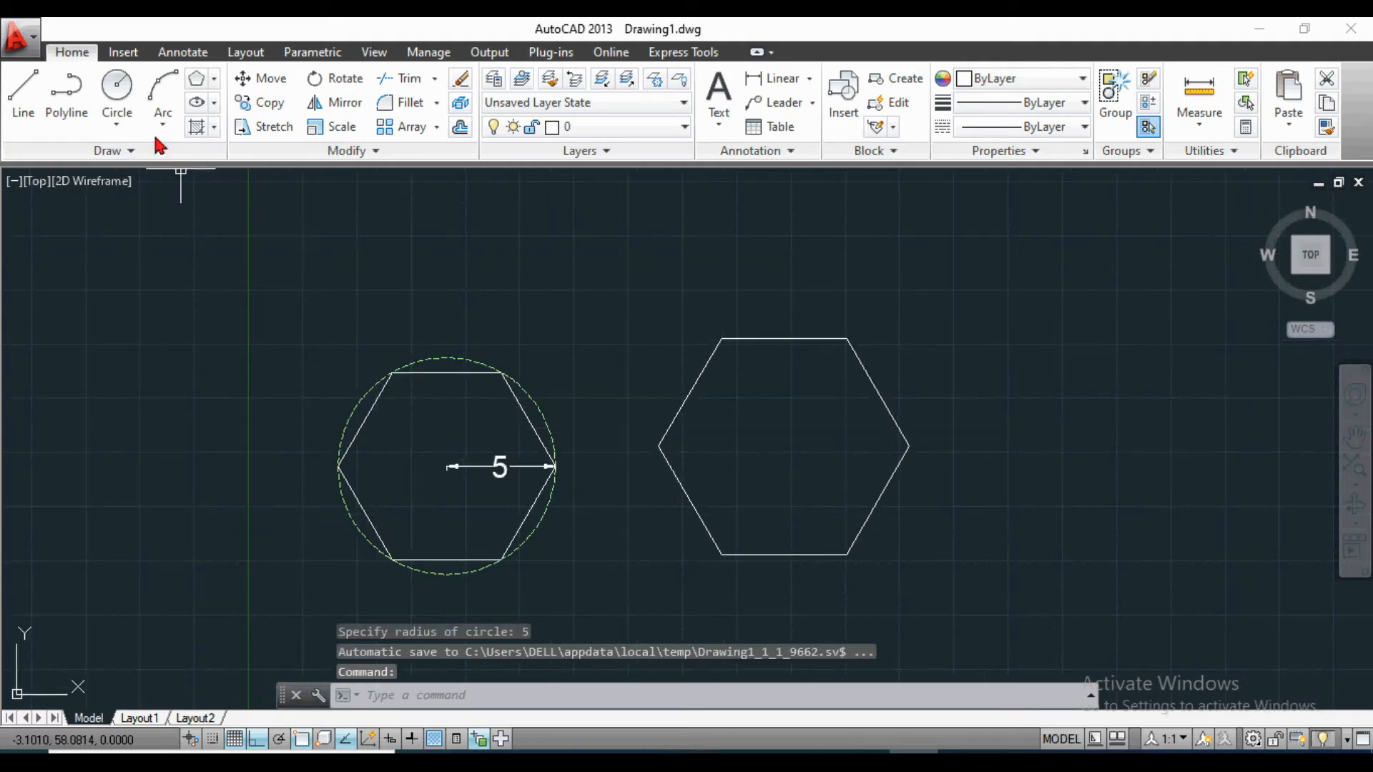
left_click(117, 89)
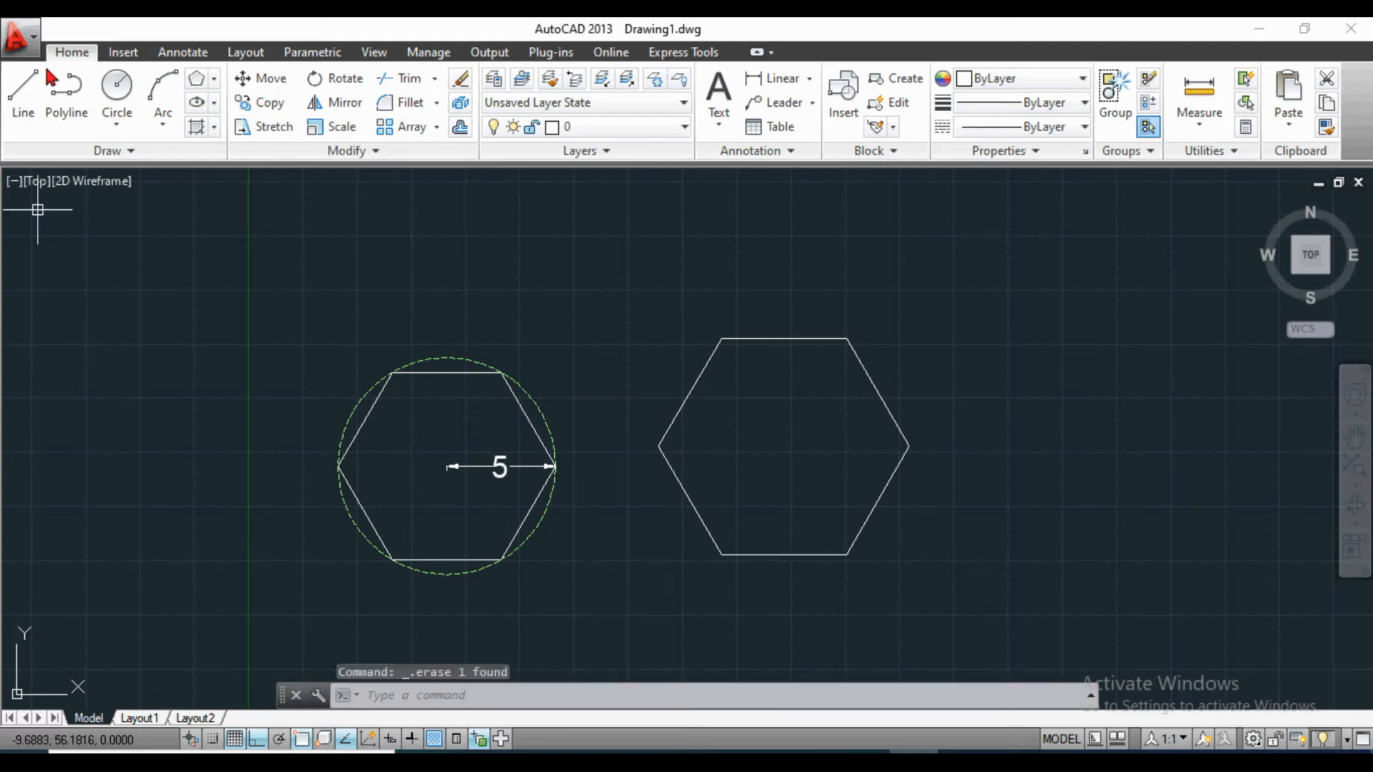
left_click(117, 89)
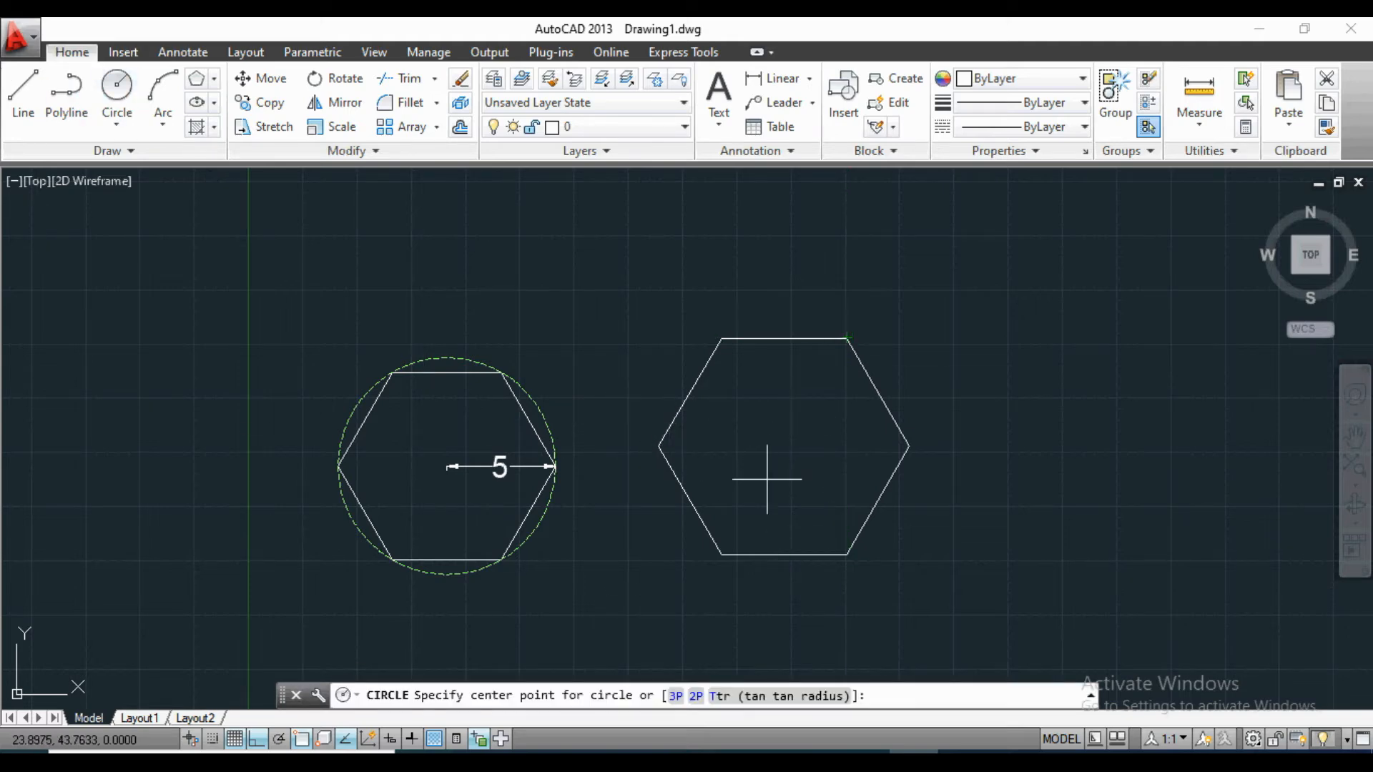
left_click(784, 445)
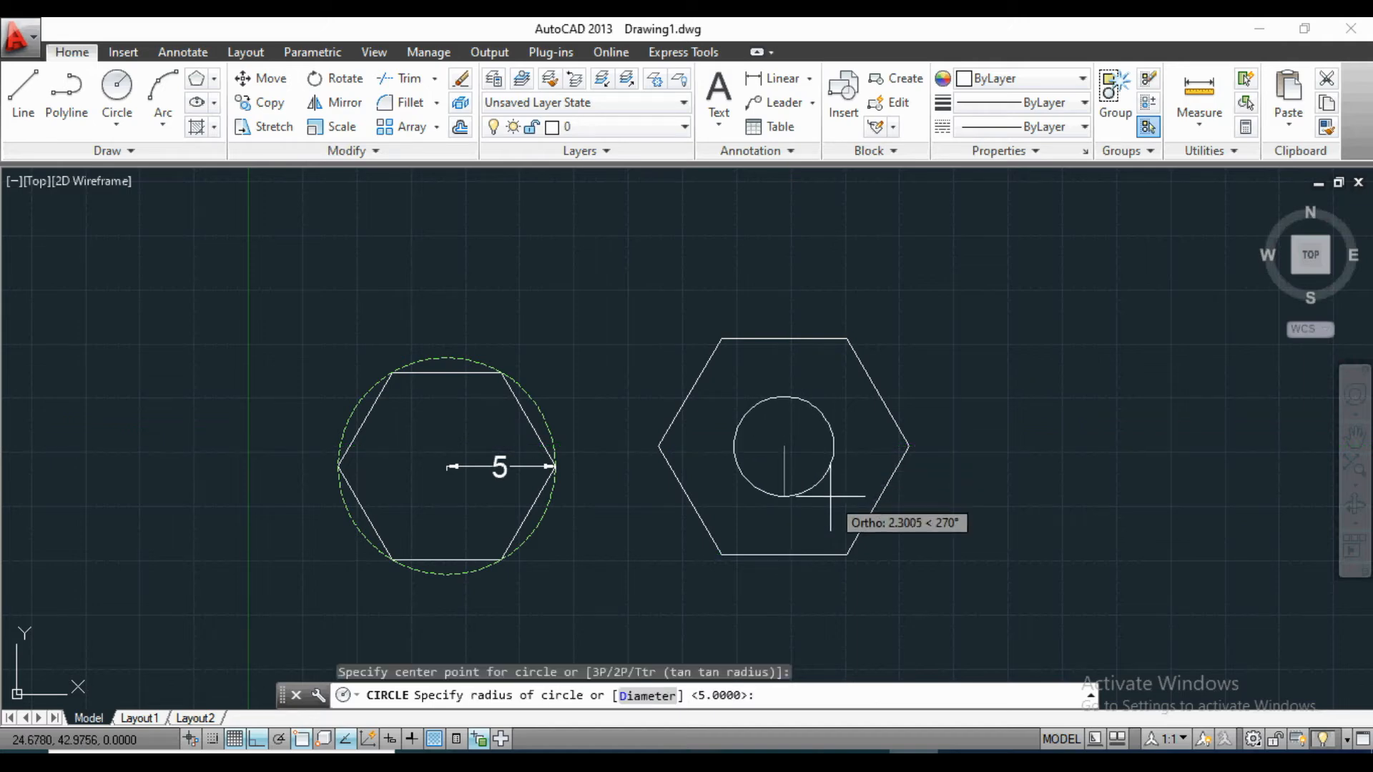
type("5")
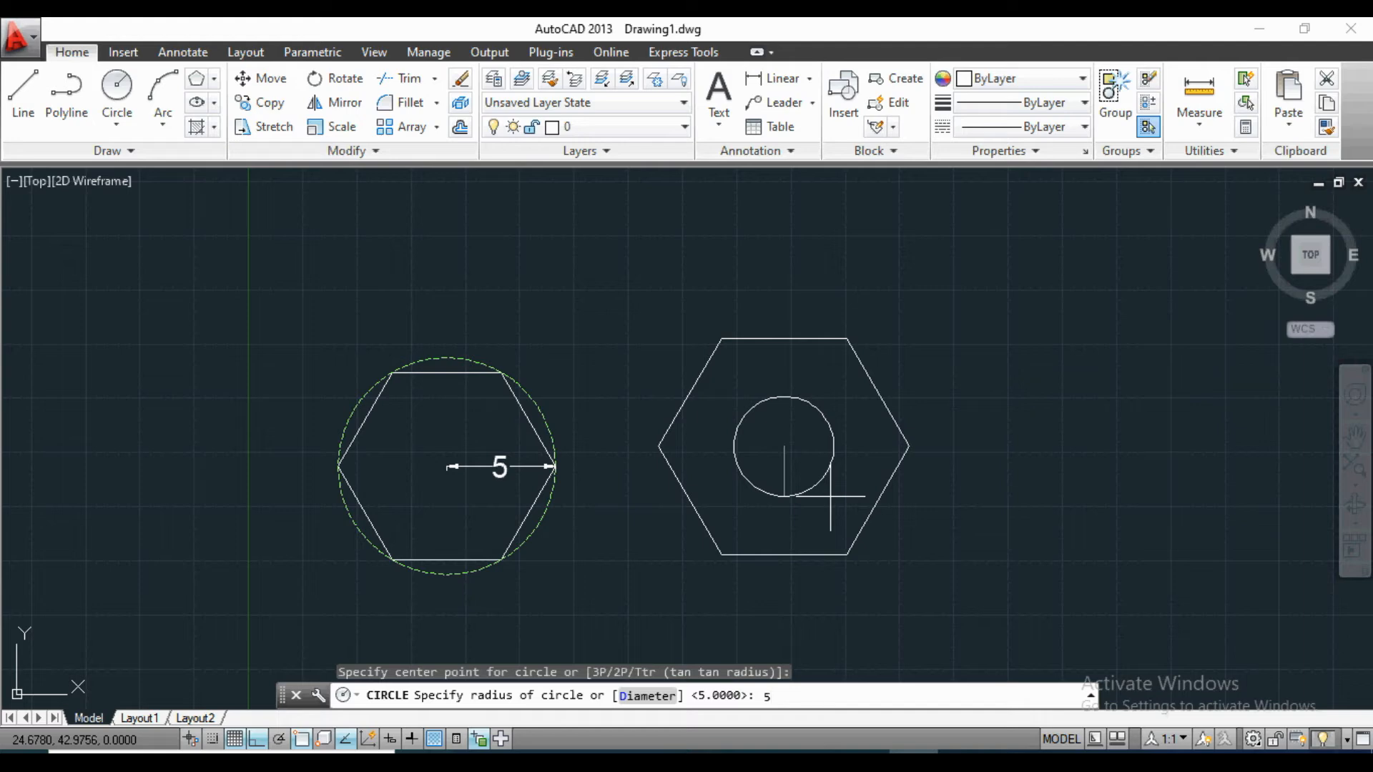
key("Return")
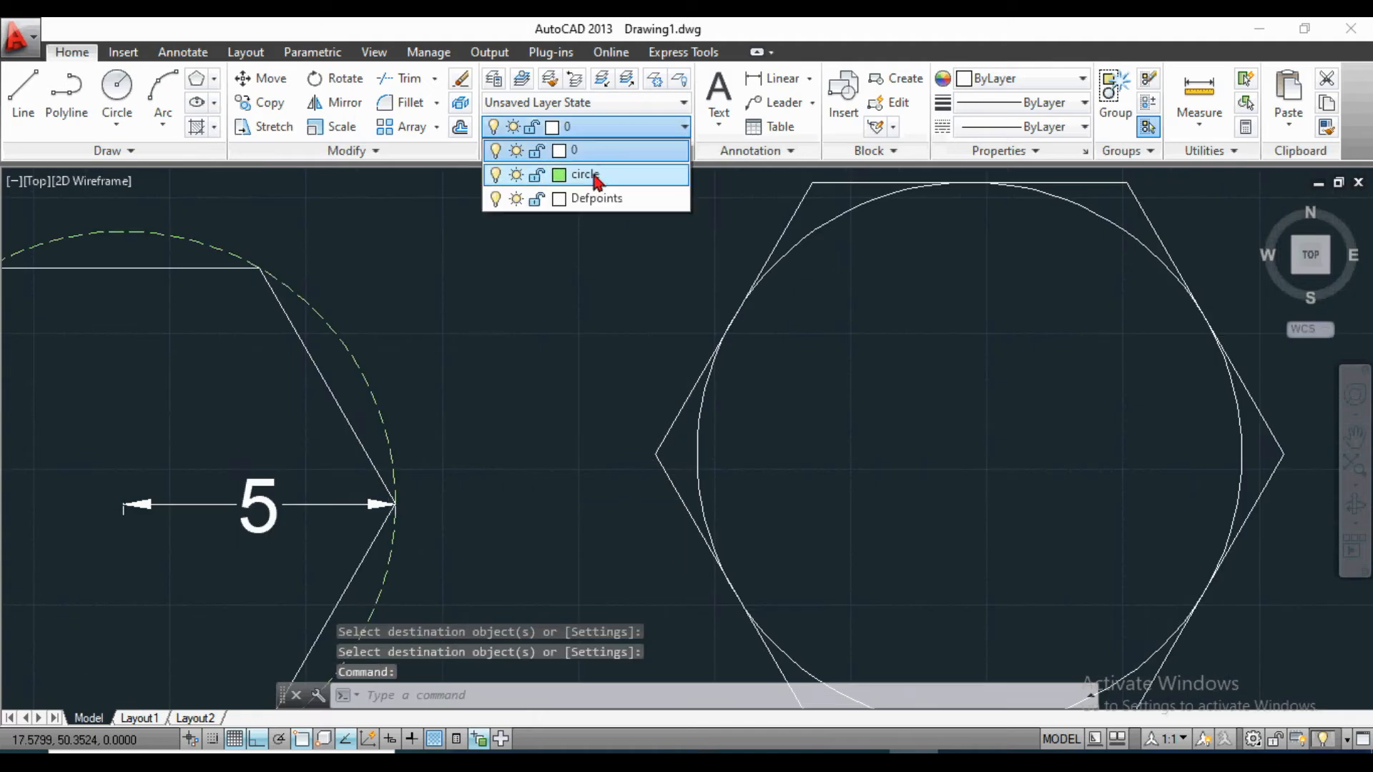
Make the circle layer current and match the left dashed circle's properties onto the circle inside the right hexagon.
left_click(601, 175)
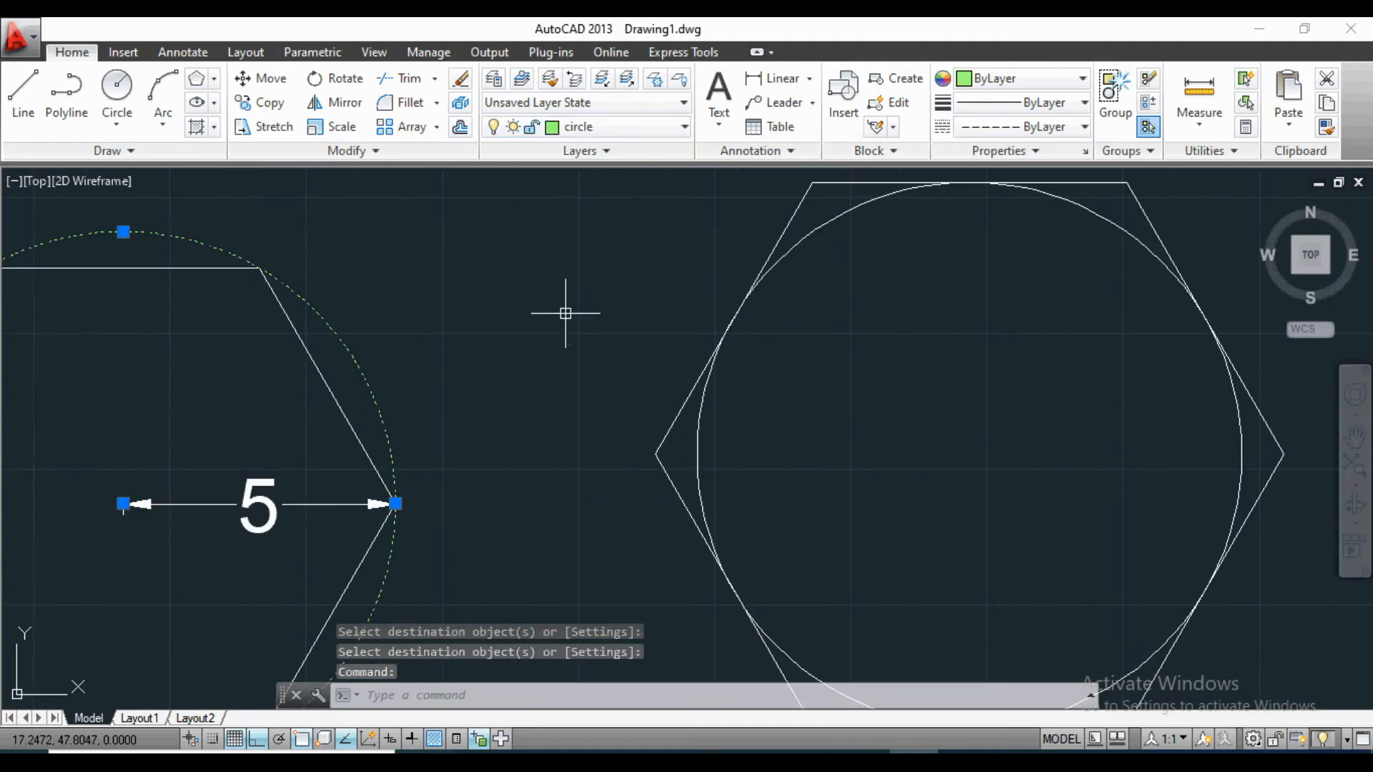
key("Return")
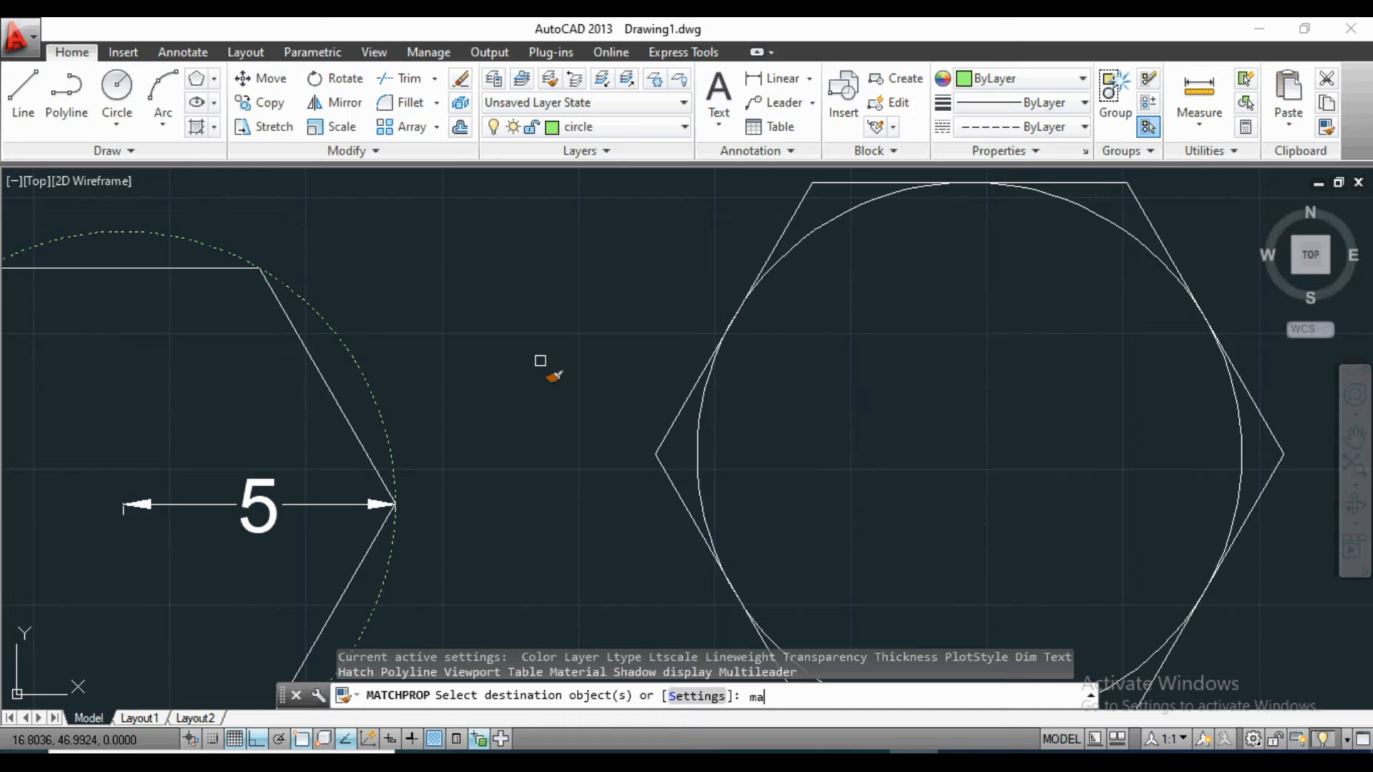
type("ma")
key("Return")
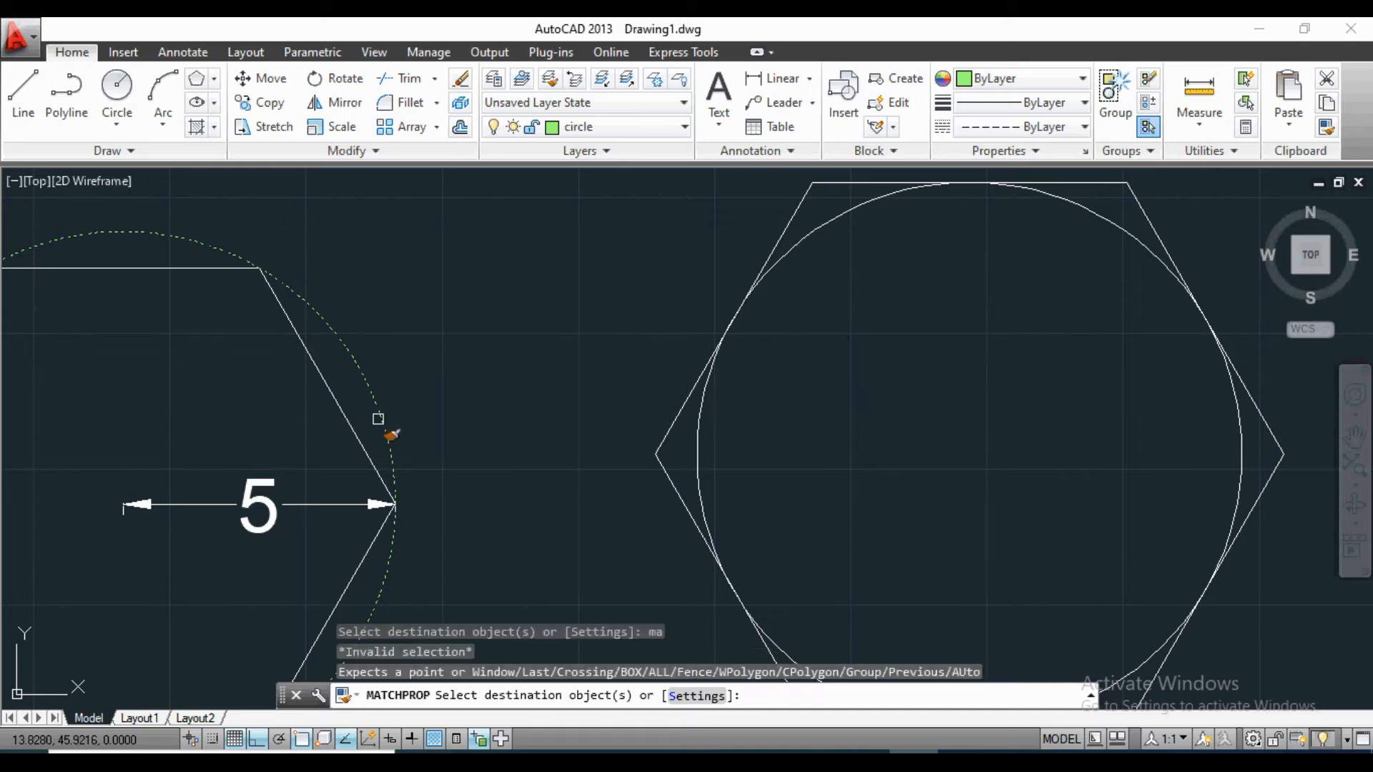
left_click(703, 432)
scroll(851, 429, "down", 5)
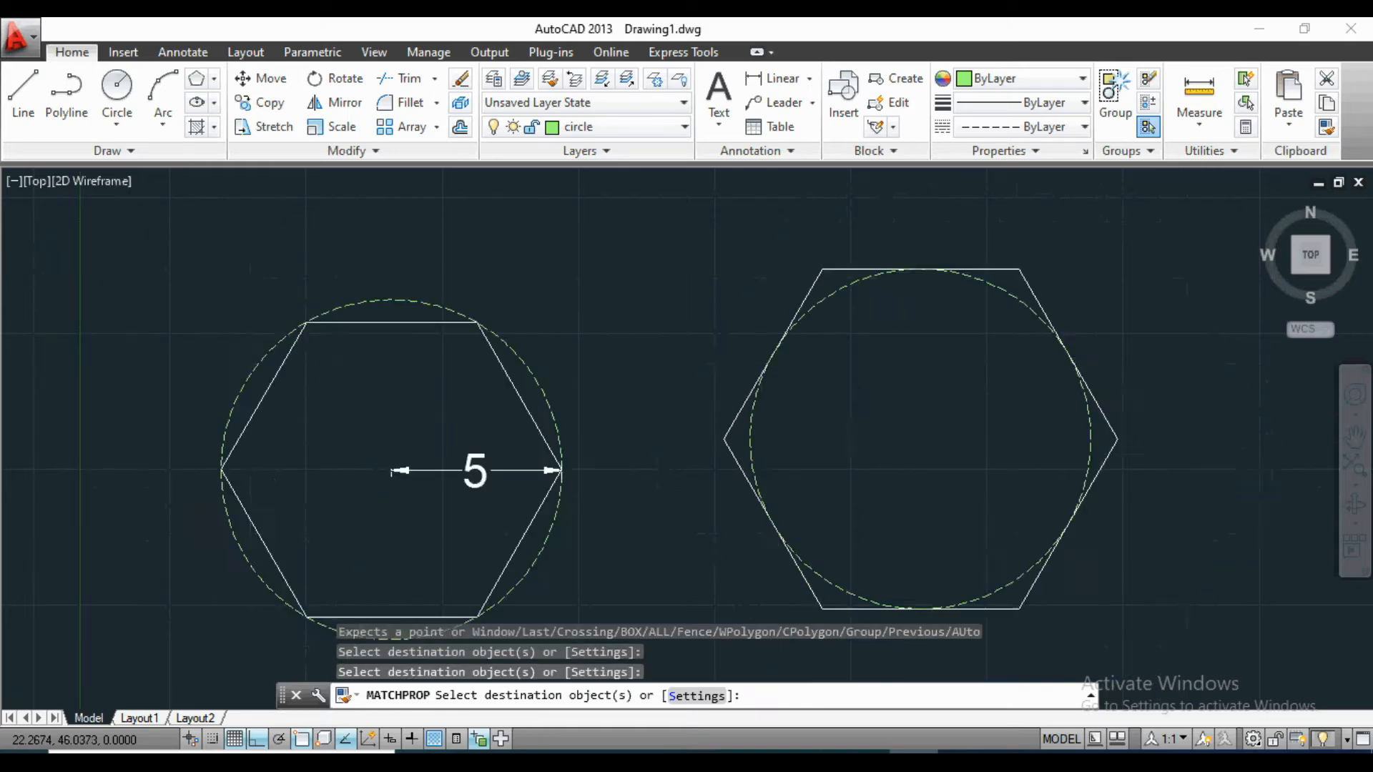
scroll(1131, 454, "up", 3)
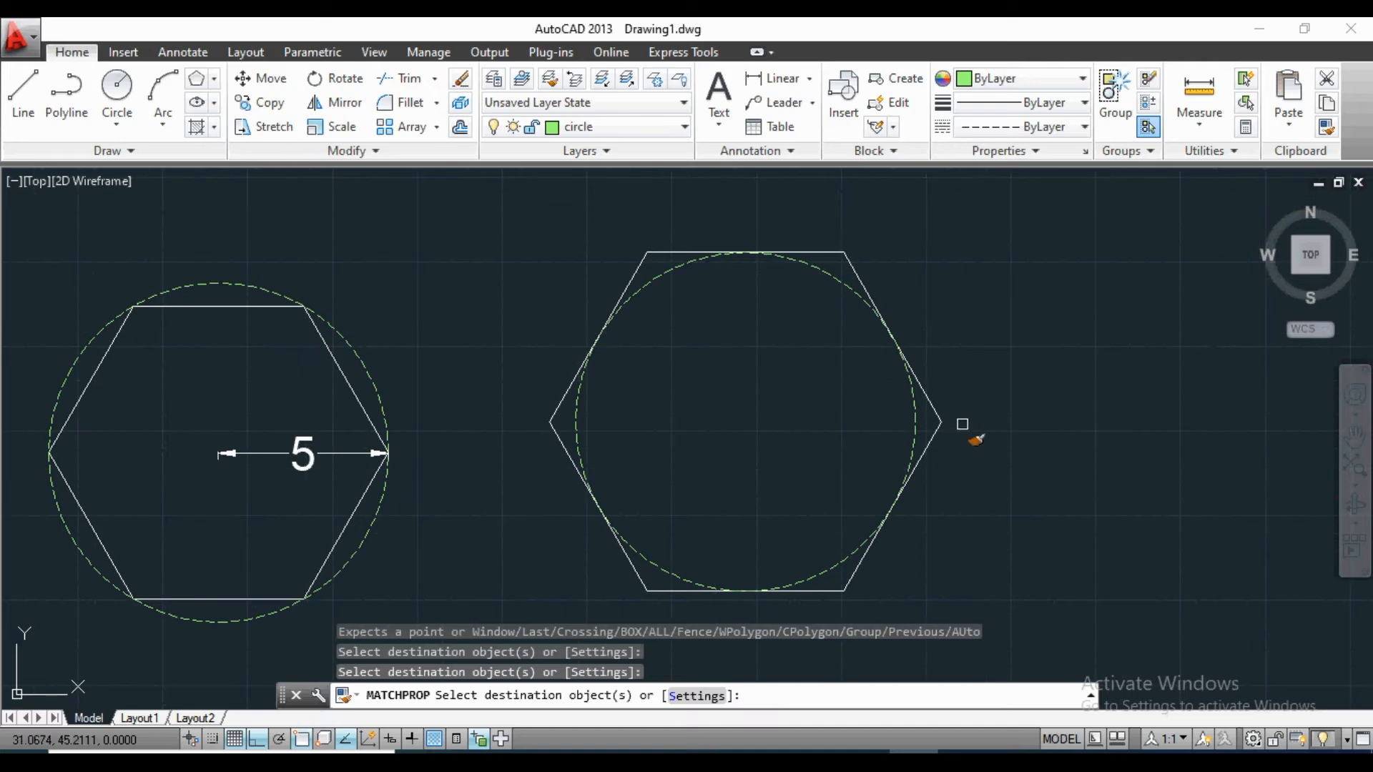
key("Escape")
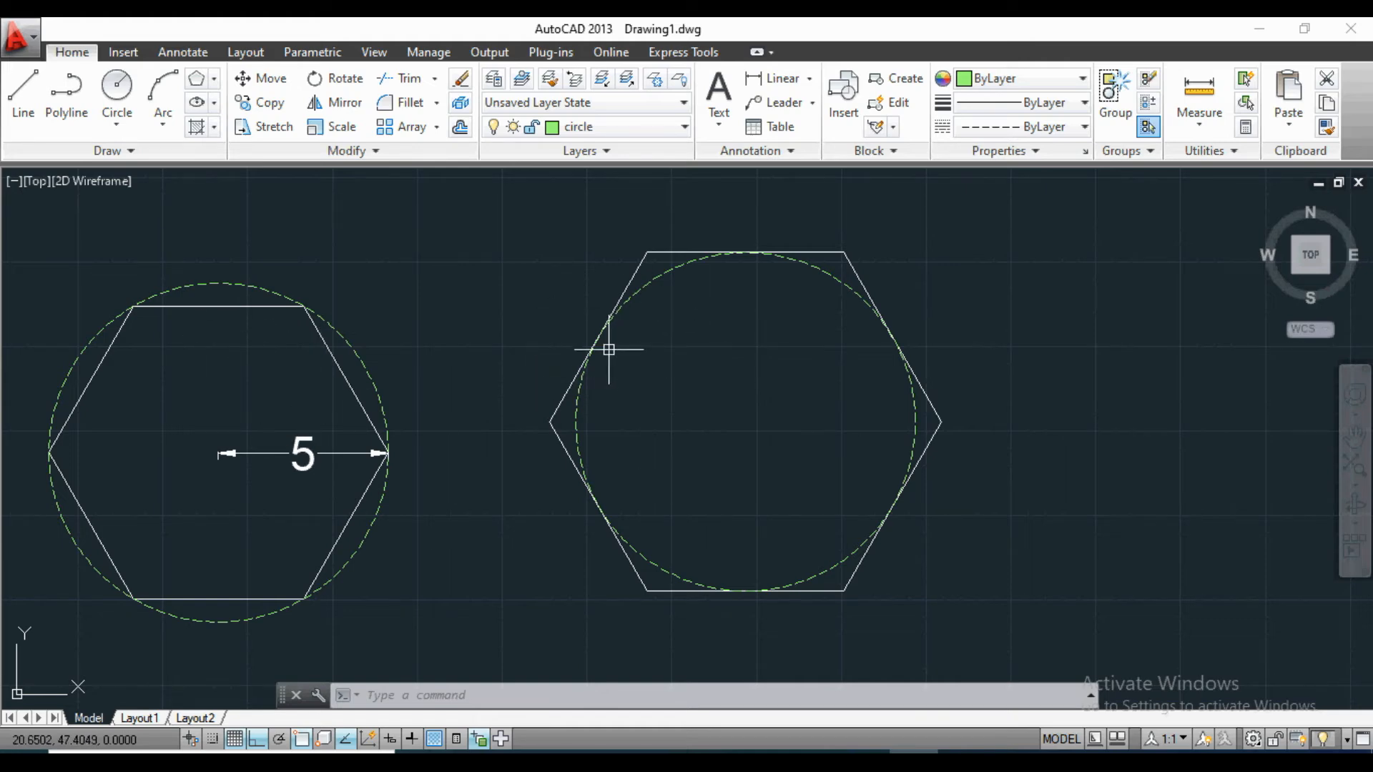
Add an aligned dimension from the right hexagon's upper-right tangent point to its centre, with the dimension line running through the centre.
scroll(668, 465, "down", 2)
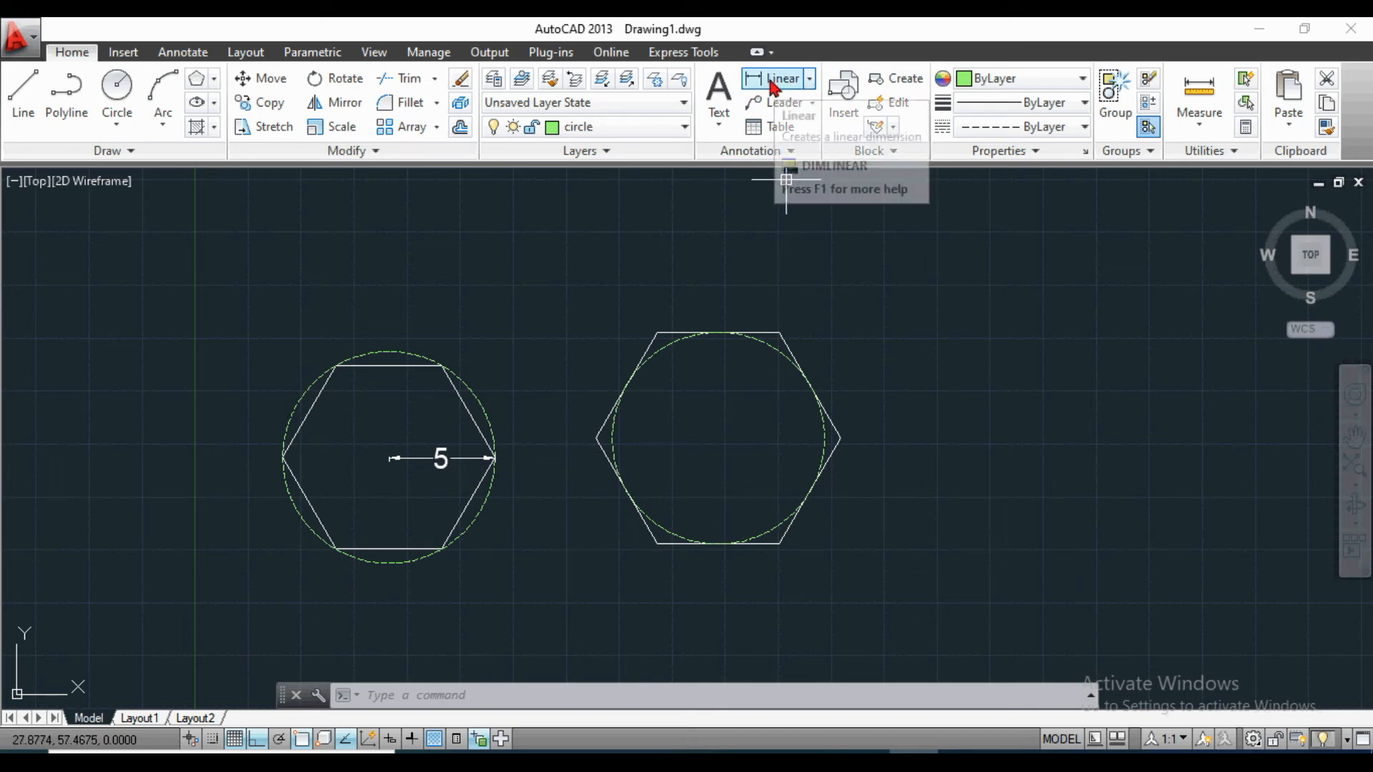
left_click(809, 79)
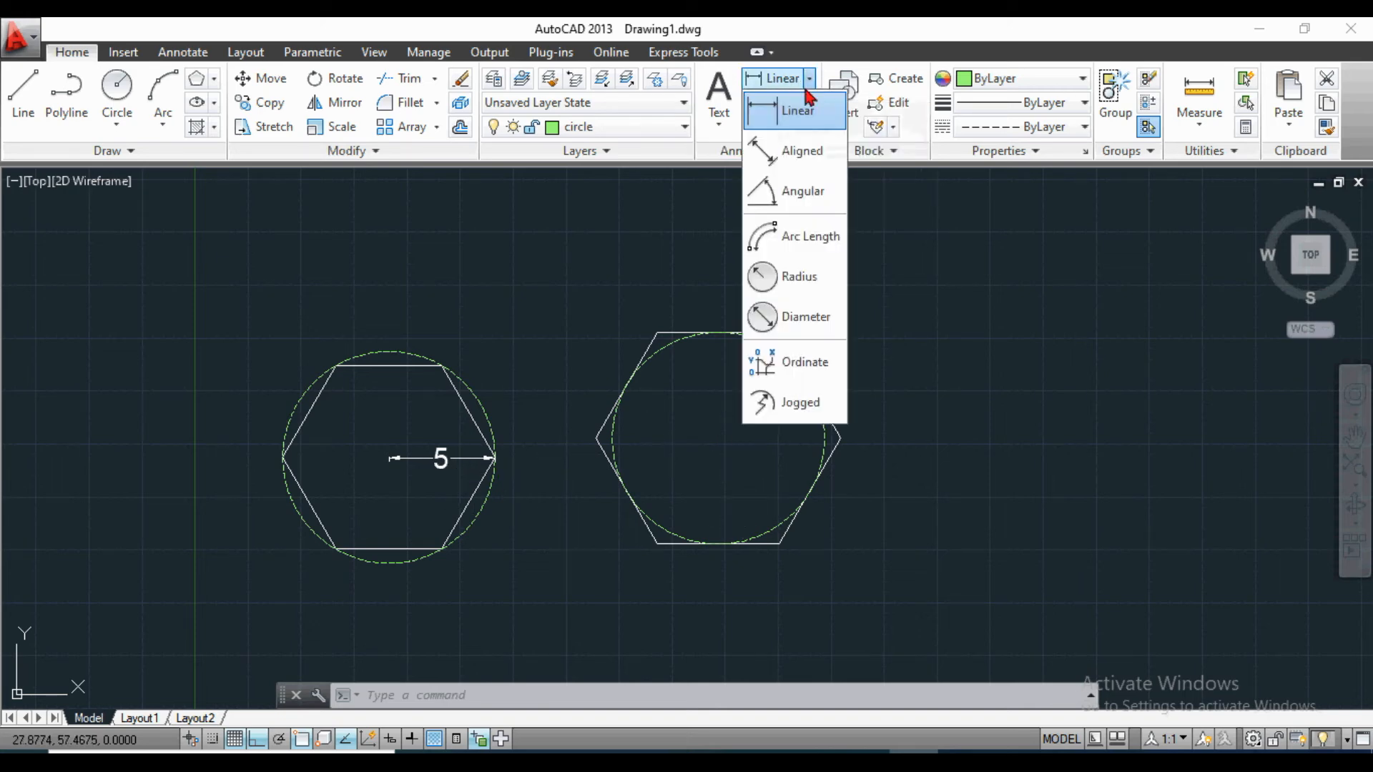
left_click(780, 152)
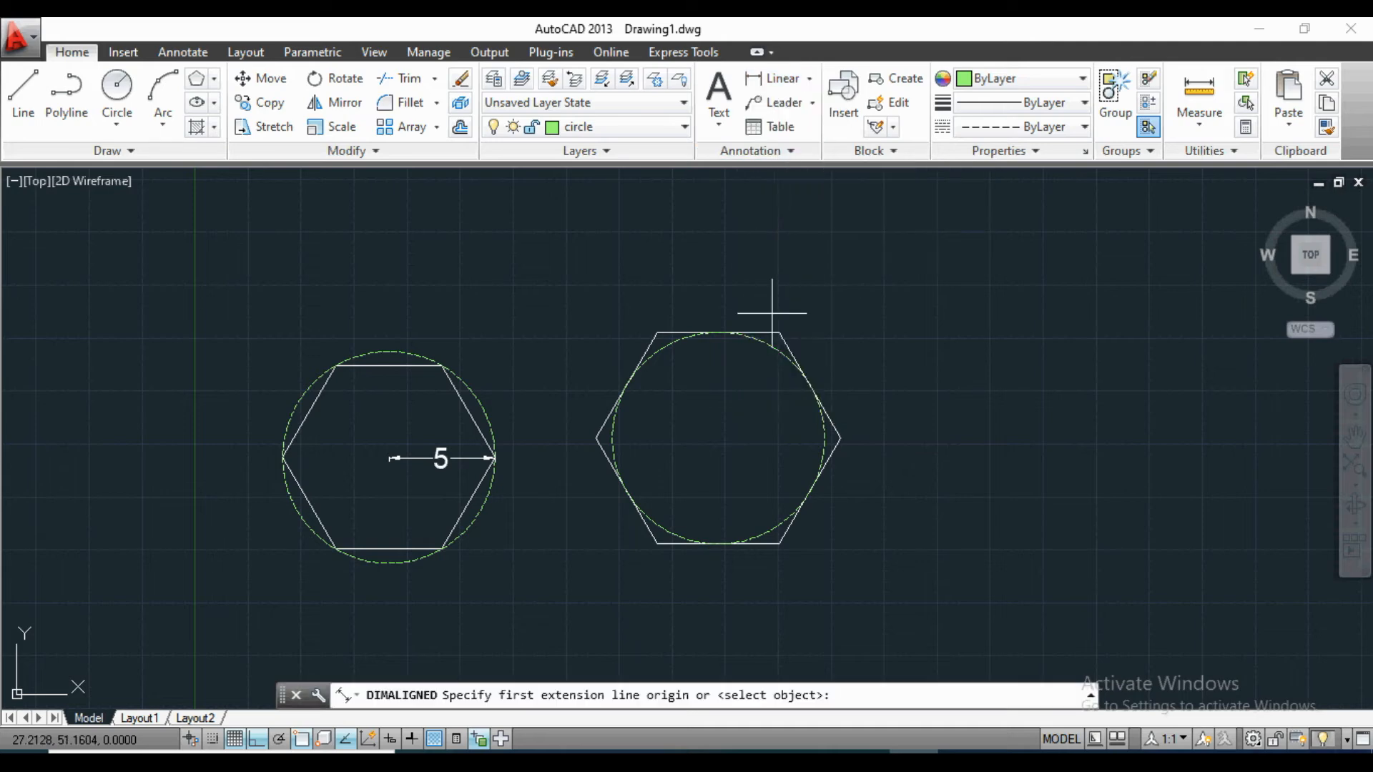
left_click(811, 384)
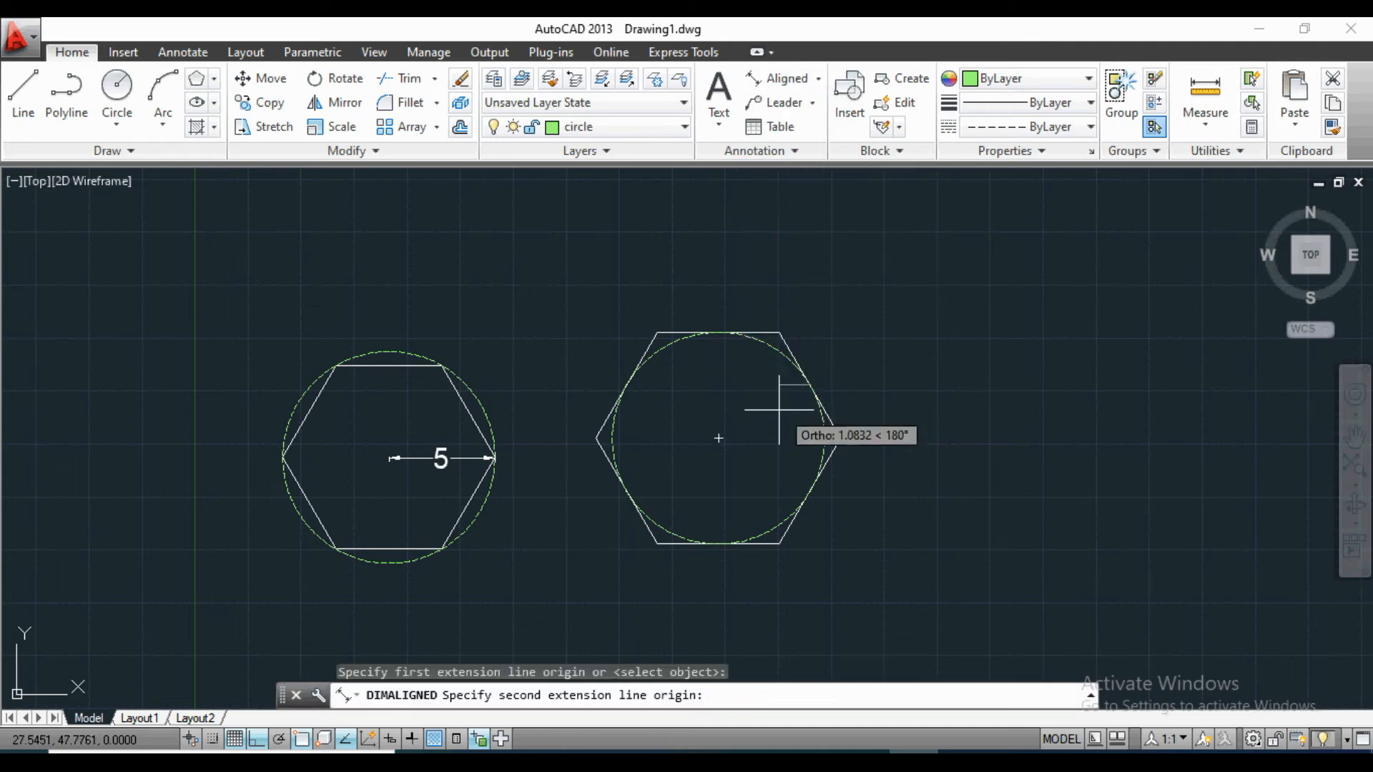
left_click(720, 439)
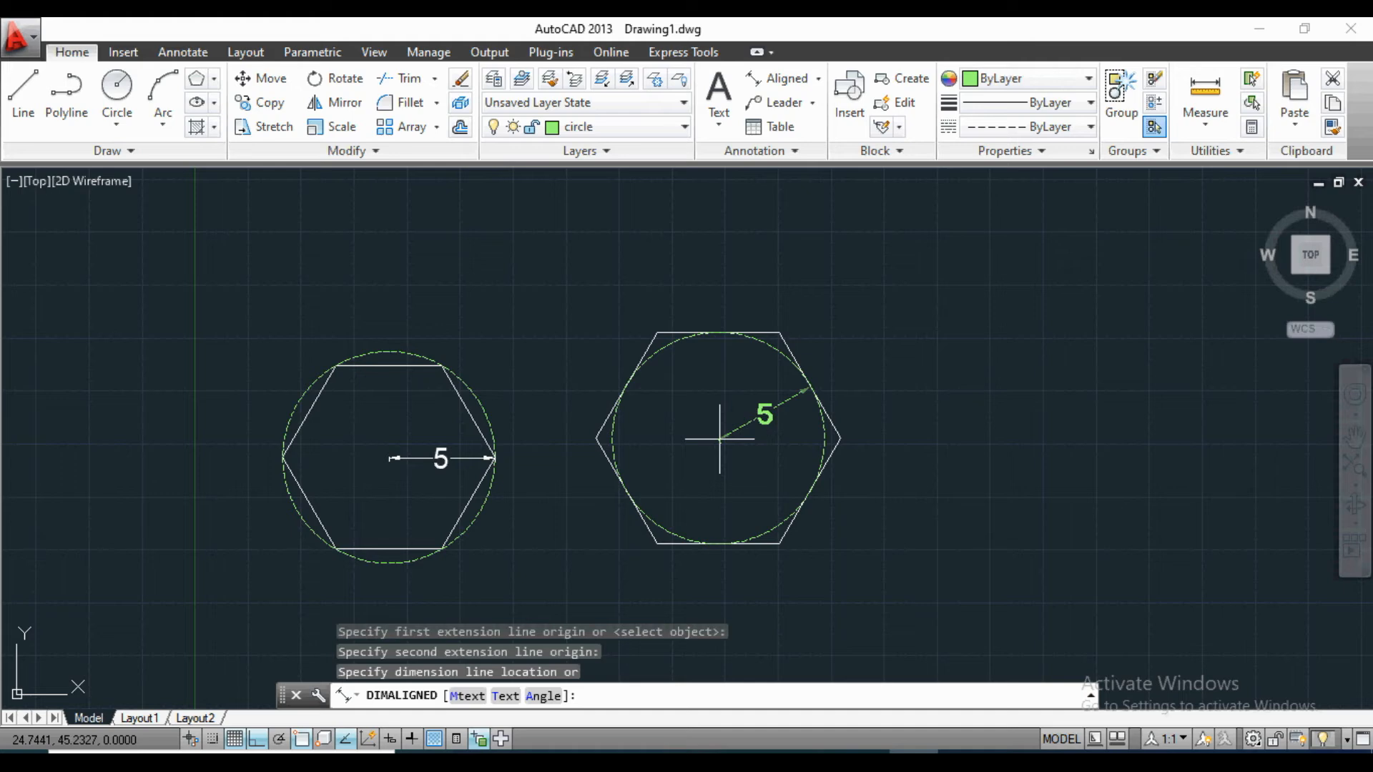
left_click(719, 439)
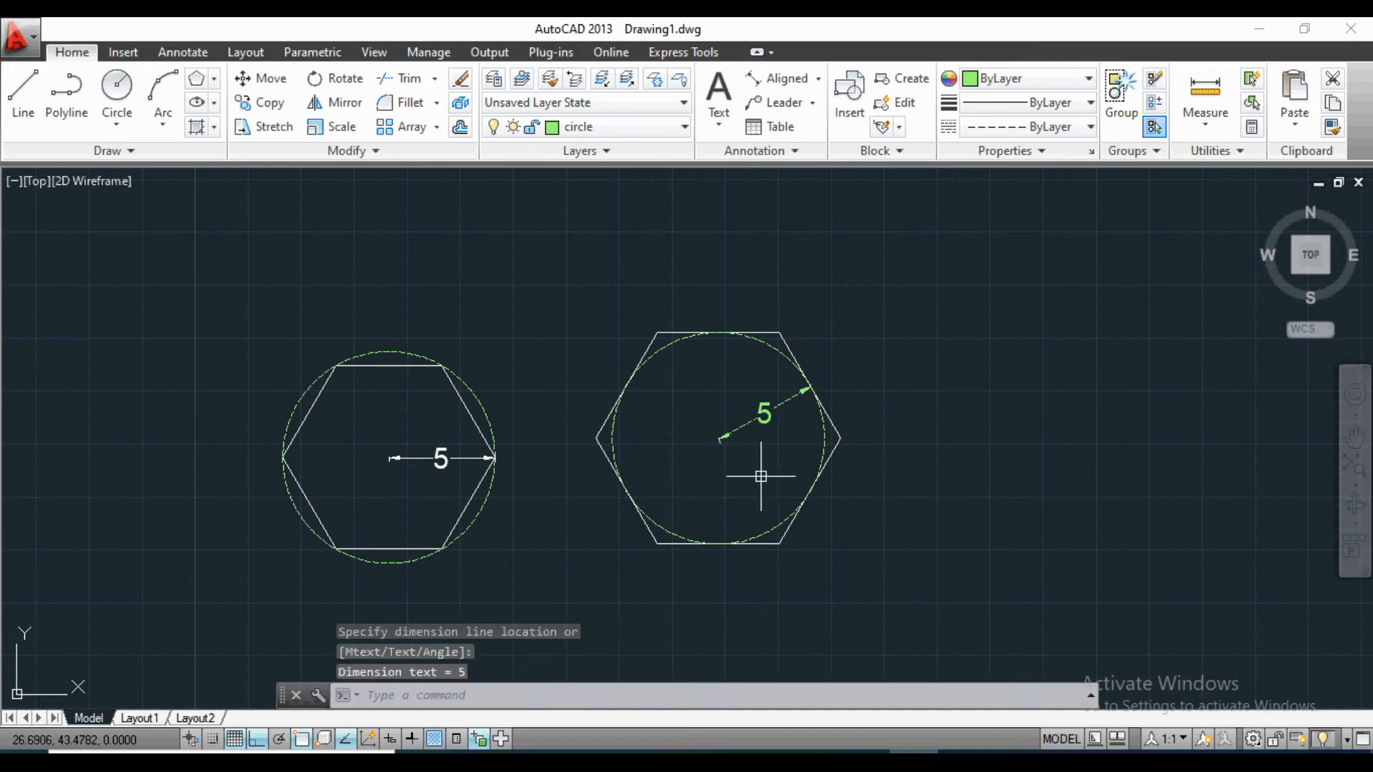
Try to add an aligned dimension from the right hexagon's centre to its right vertex.
scroll(873, 517, "up", 2)
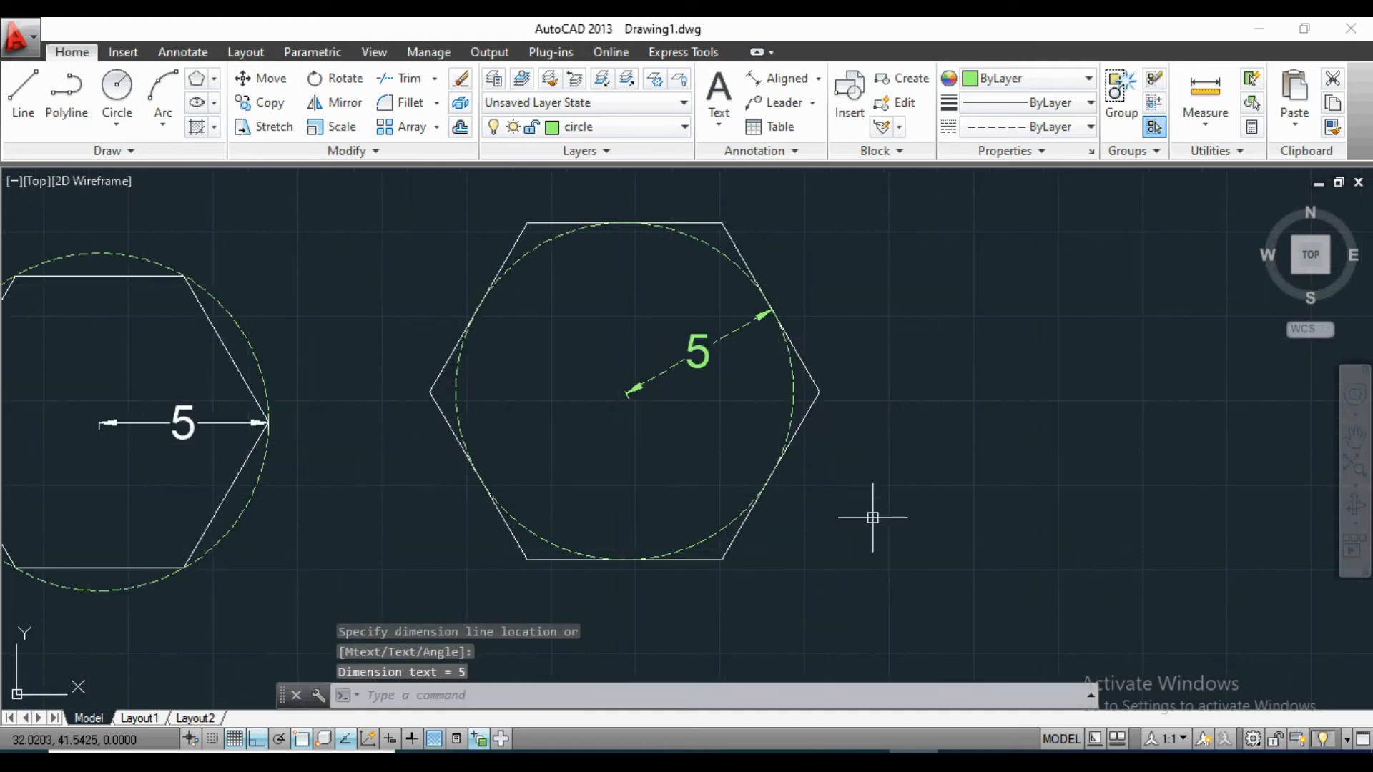
scroll(872, 517, "down", 2)
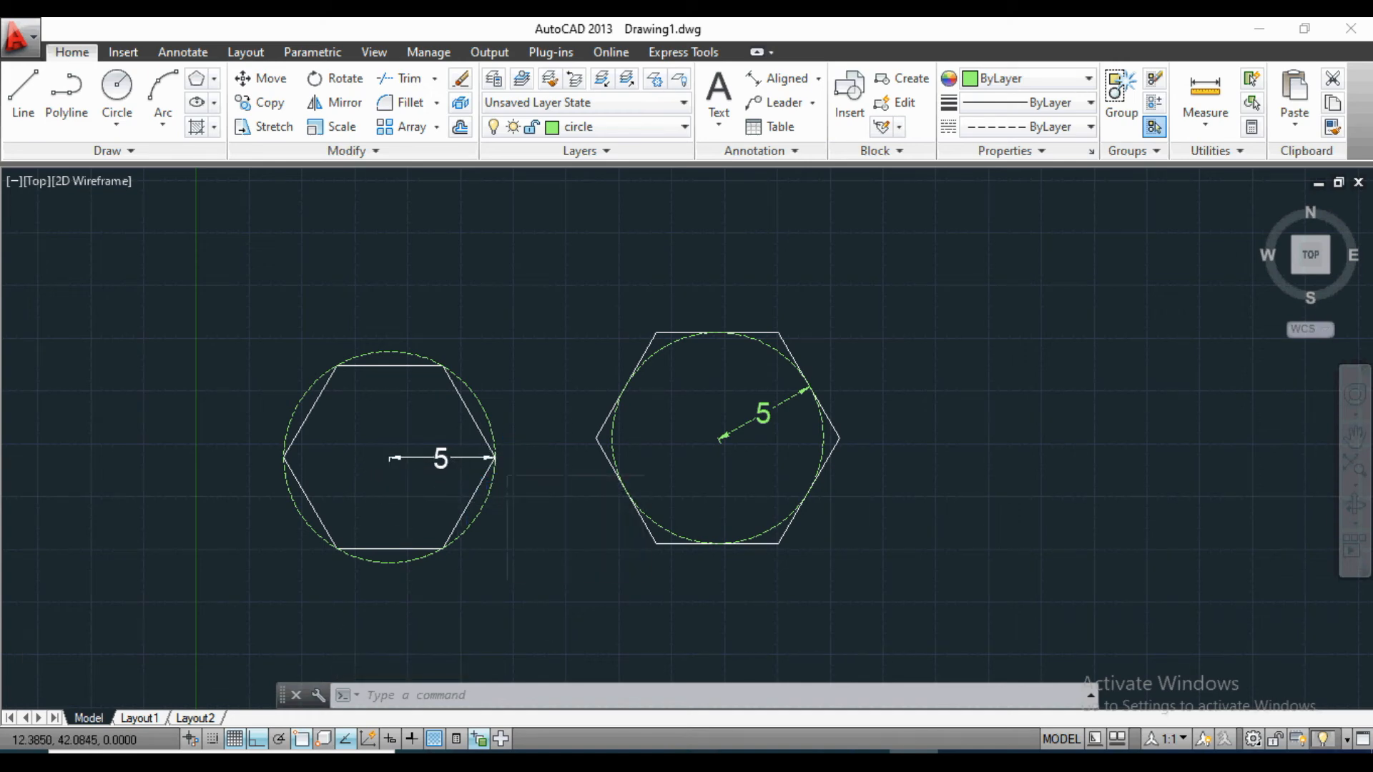
scroll(460, 505, "up", 2)
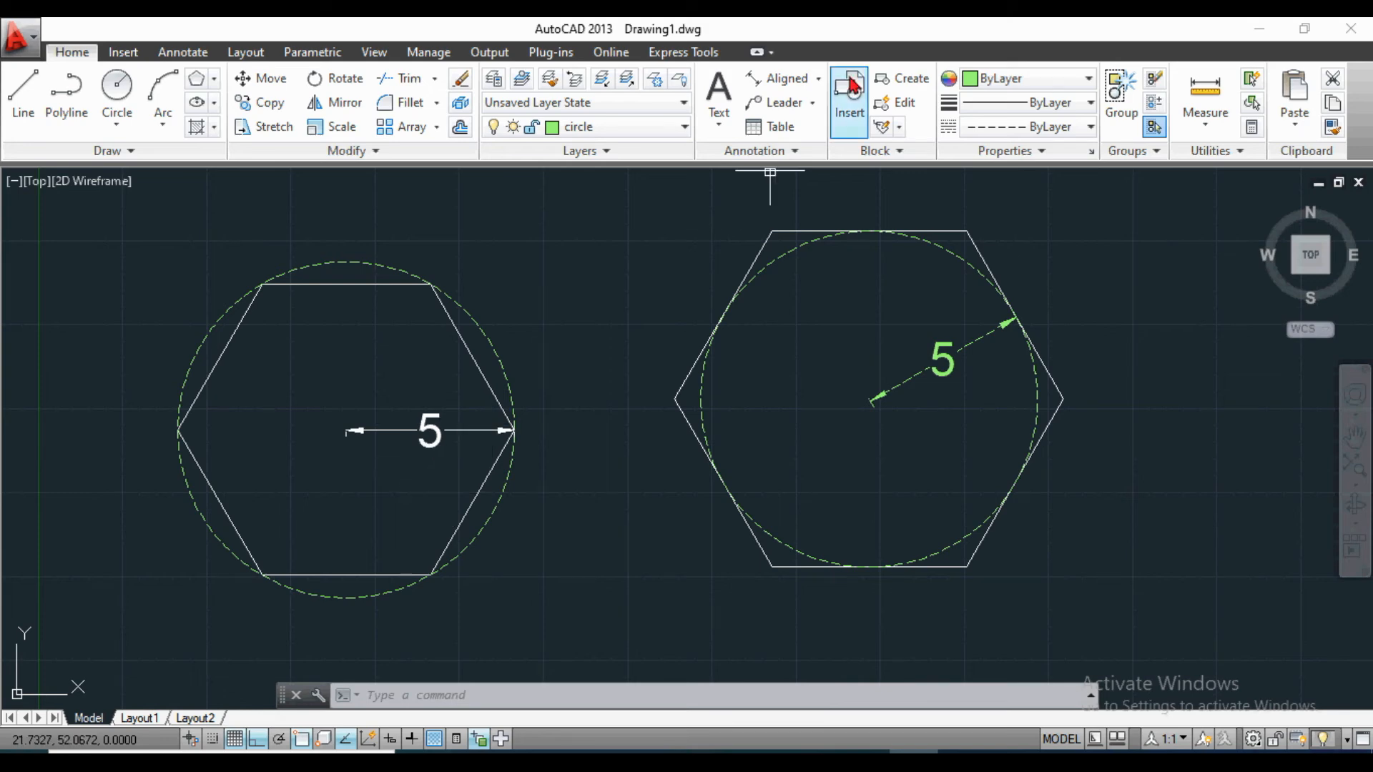
left_click(767, 80)
scroll(786, 397, "down", 3)
scroll(894, 409, "up", 3)
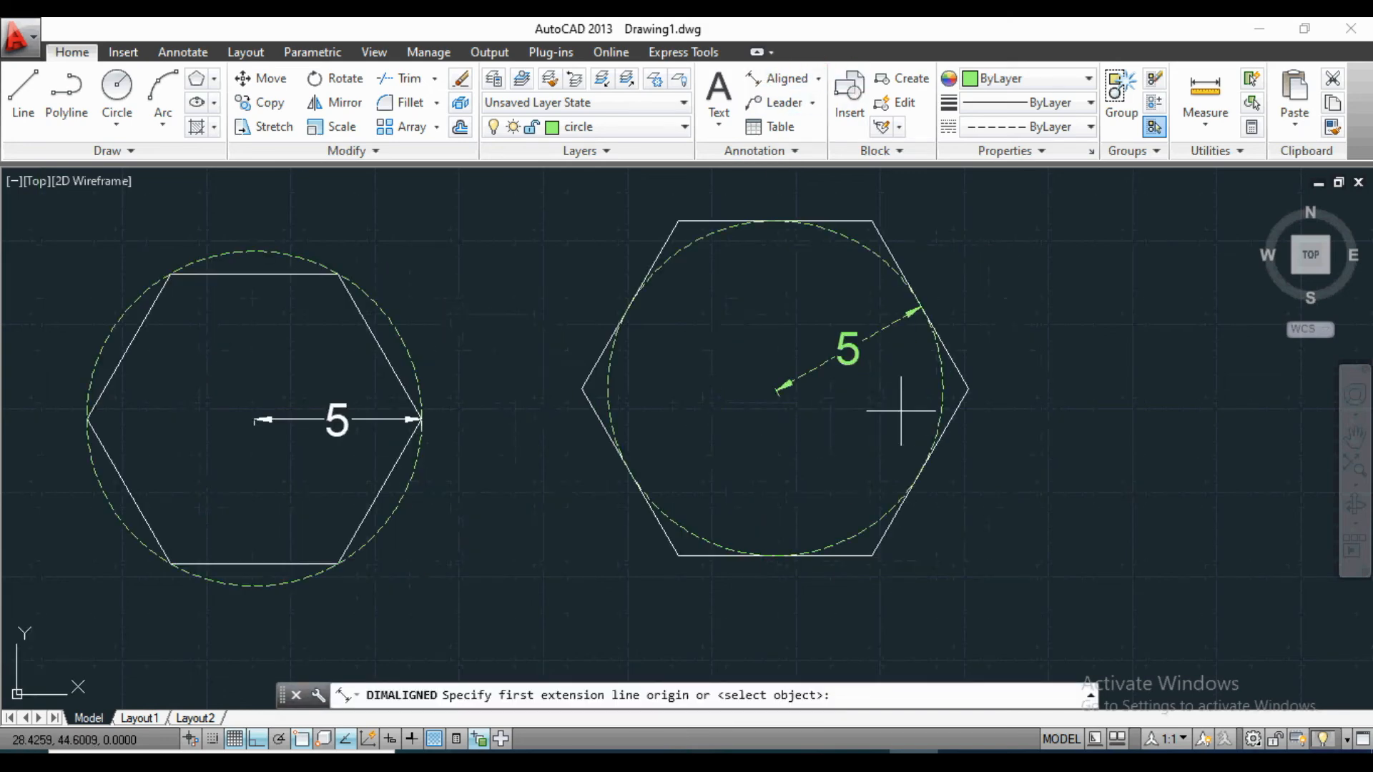
left_click(778, 393)
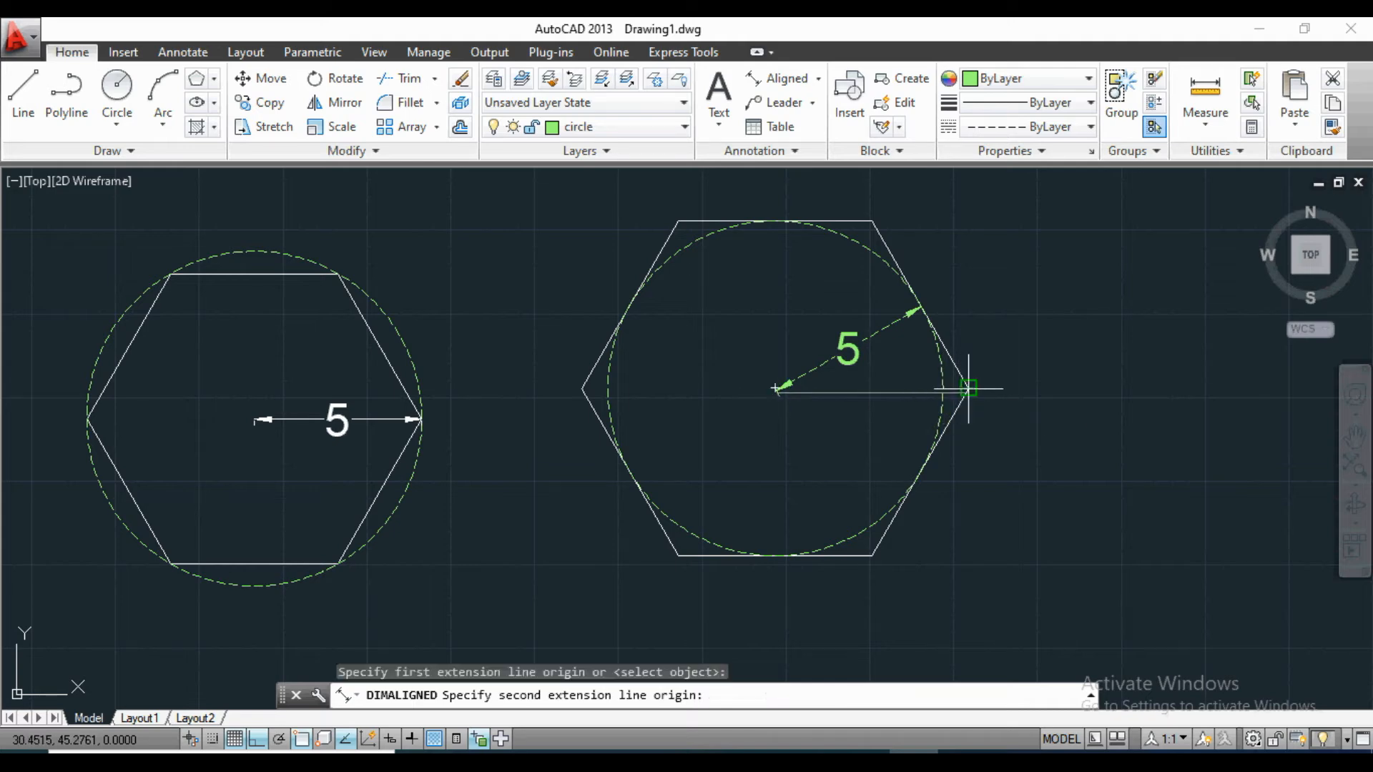
left_click(968, 389)
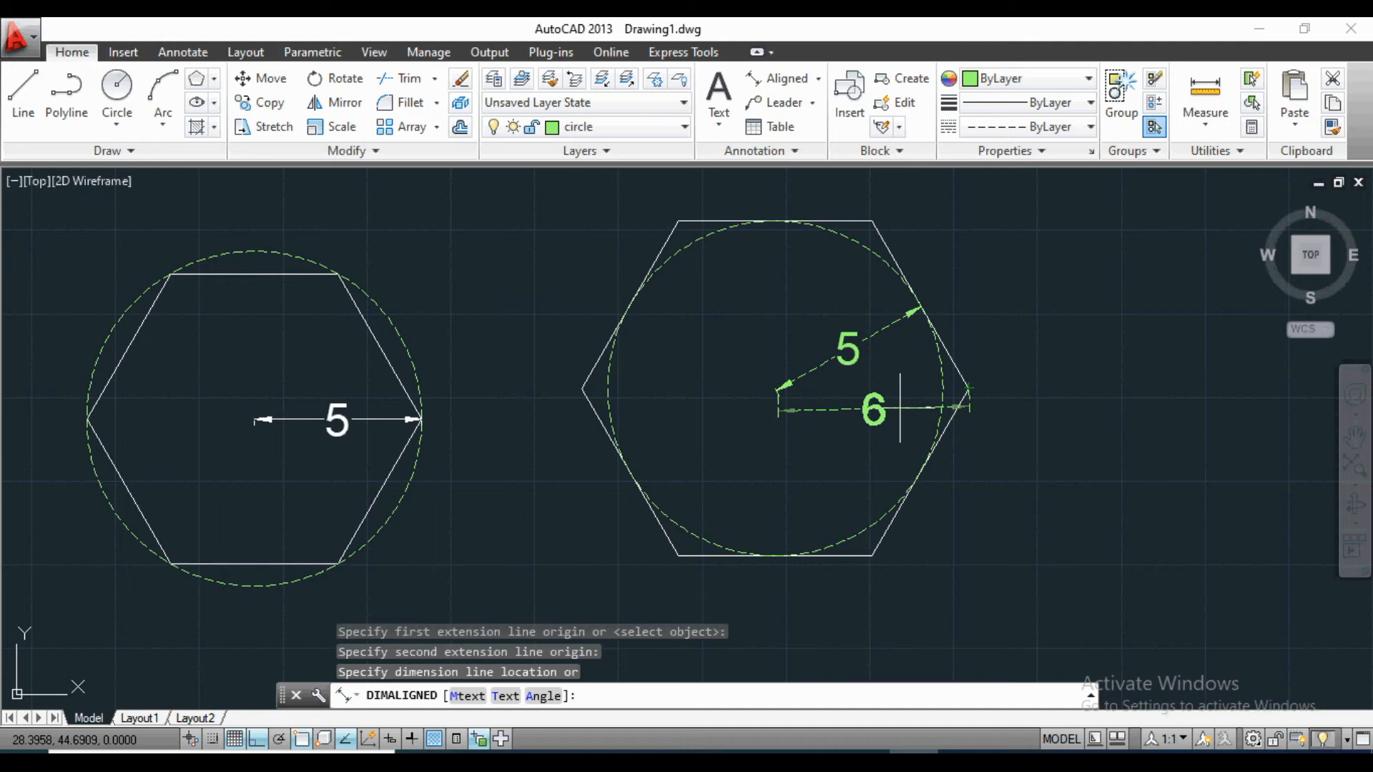
key("Escape")
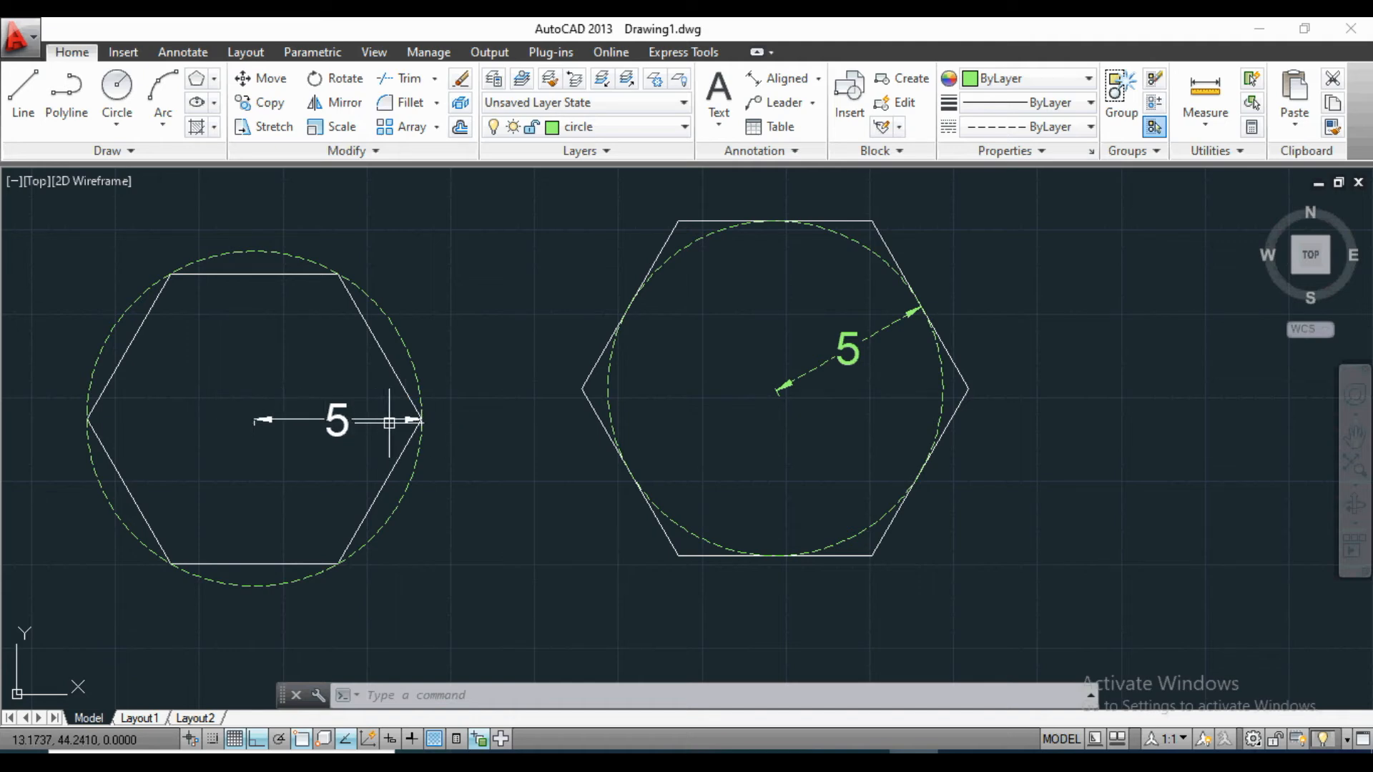
scroll(510, 423, "down", 5)
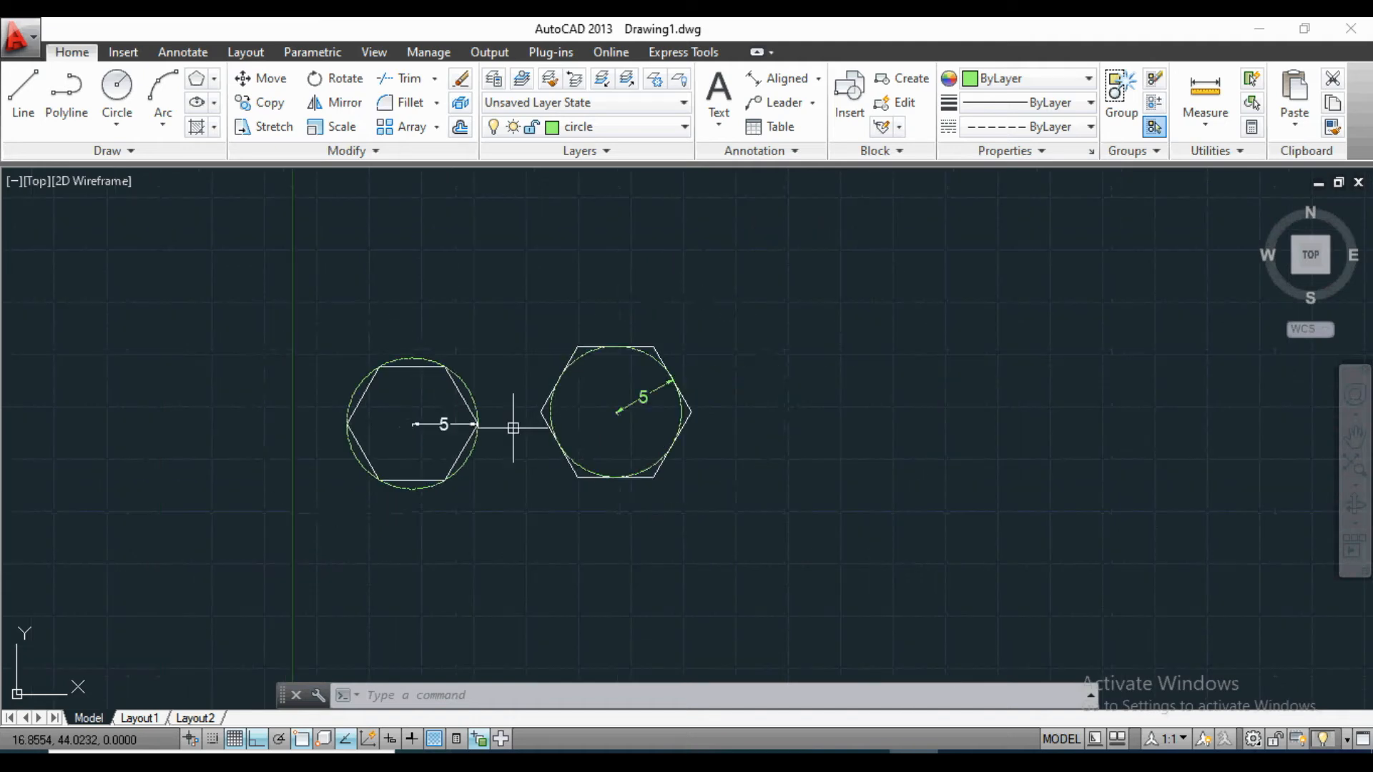
scroll(526, 518, "up", 3)
scroll(525, 513, "down", 3)
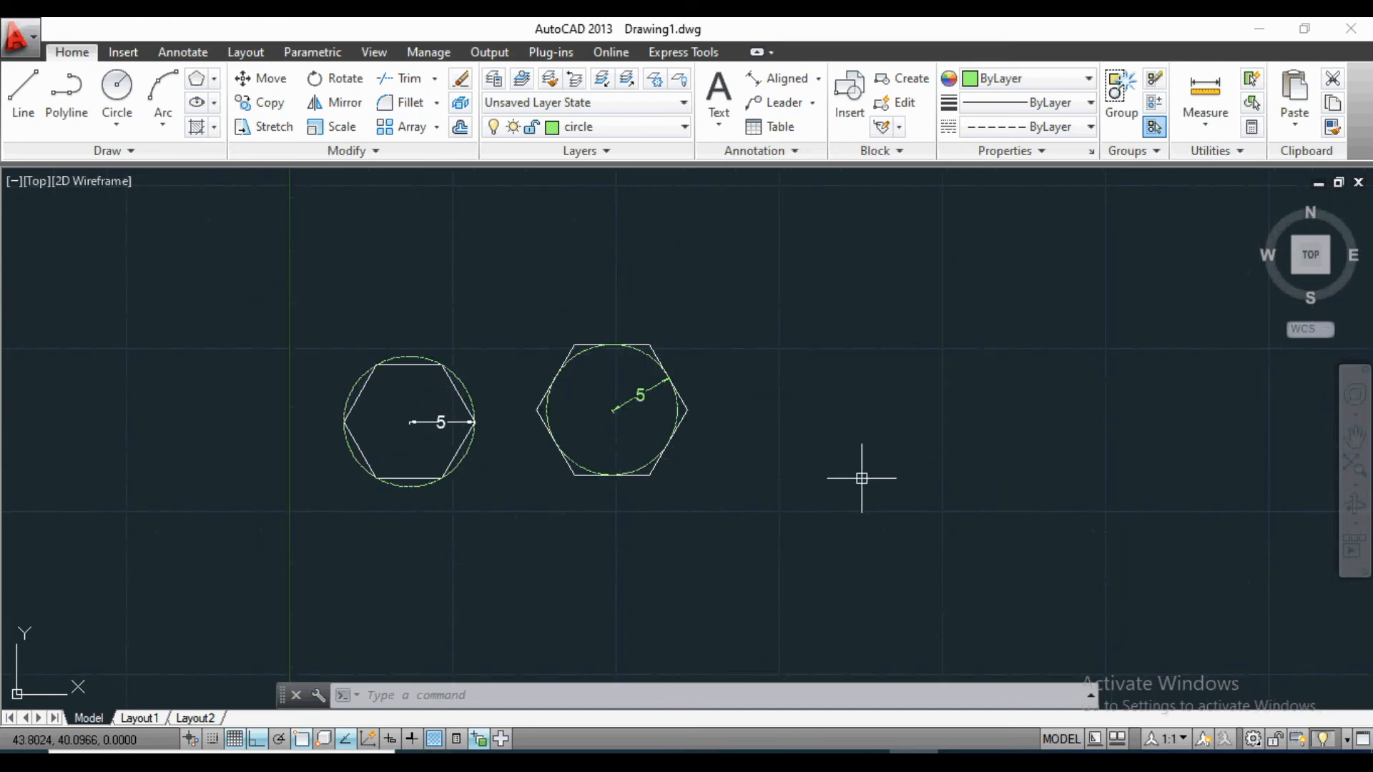
scroll(861, 475, "up", 3)
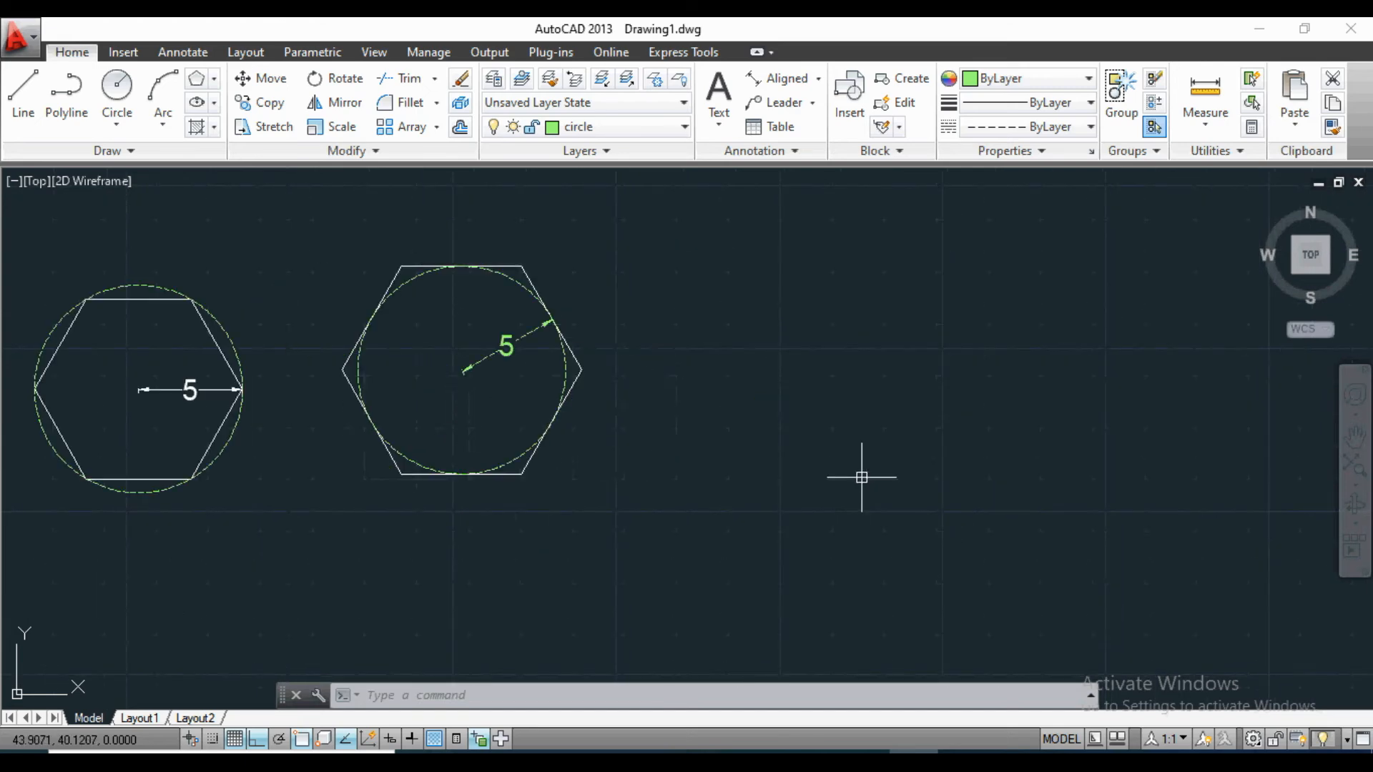
Draw a six-sided polygon by its edge, with a horizontal bottom edge 6 long, right of the circumscribed hexagon.
left_click(201, 84)
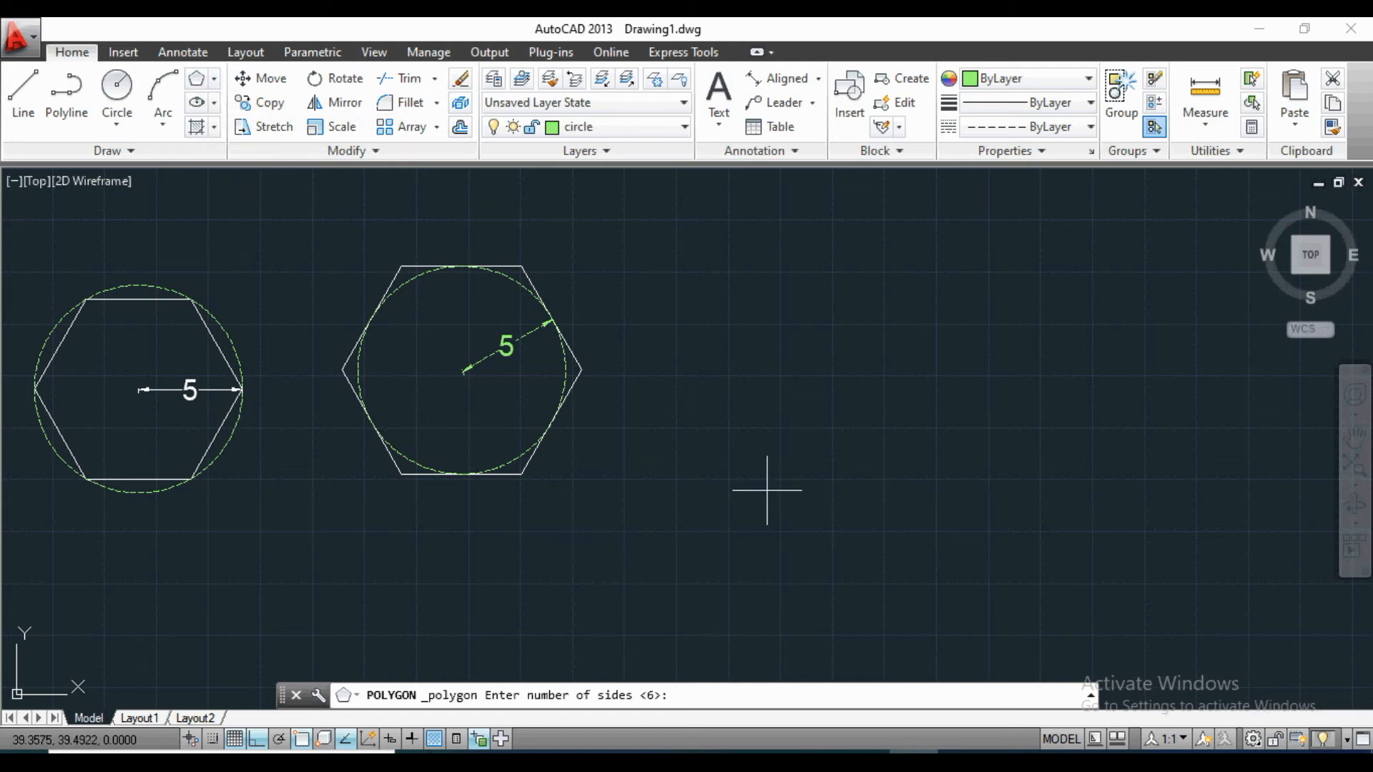
key("Return")
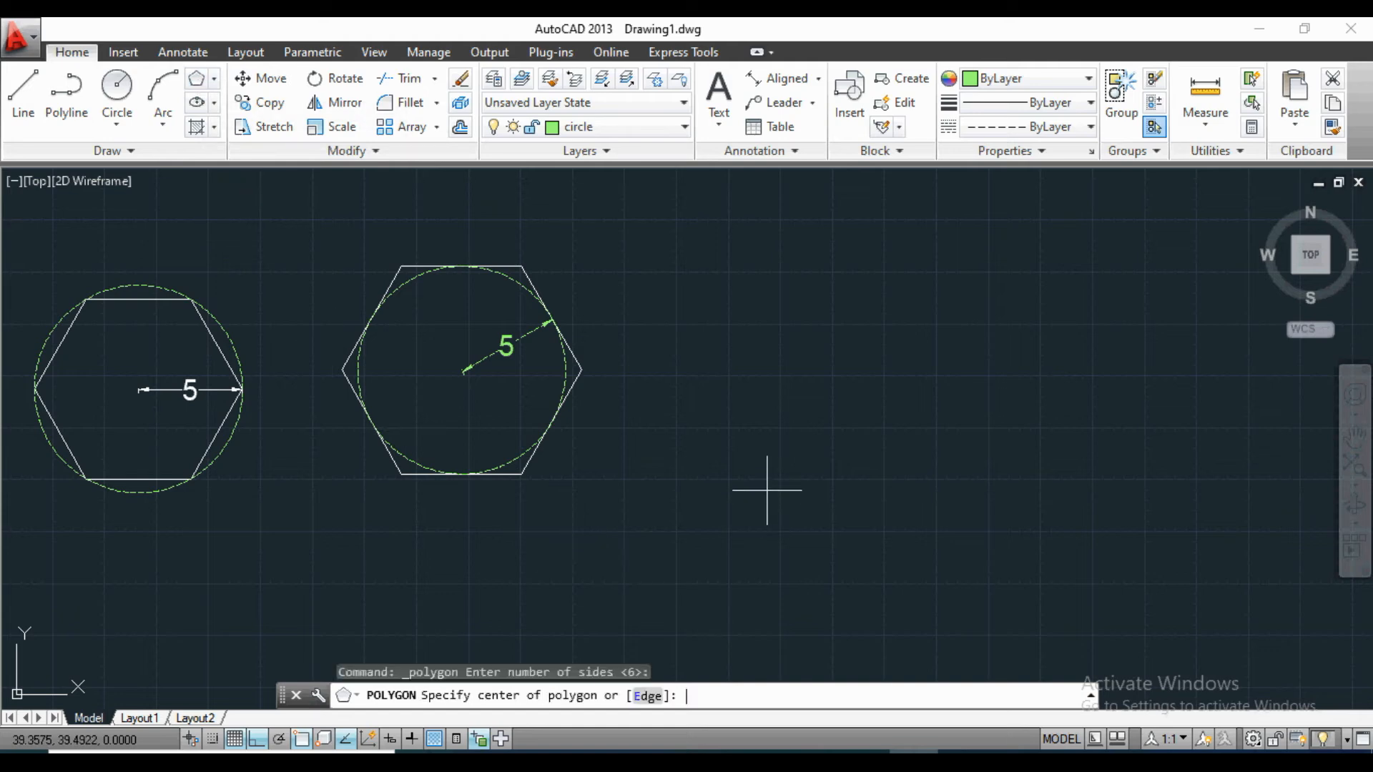
left_click(648, 696)
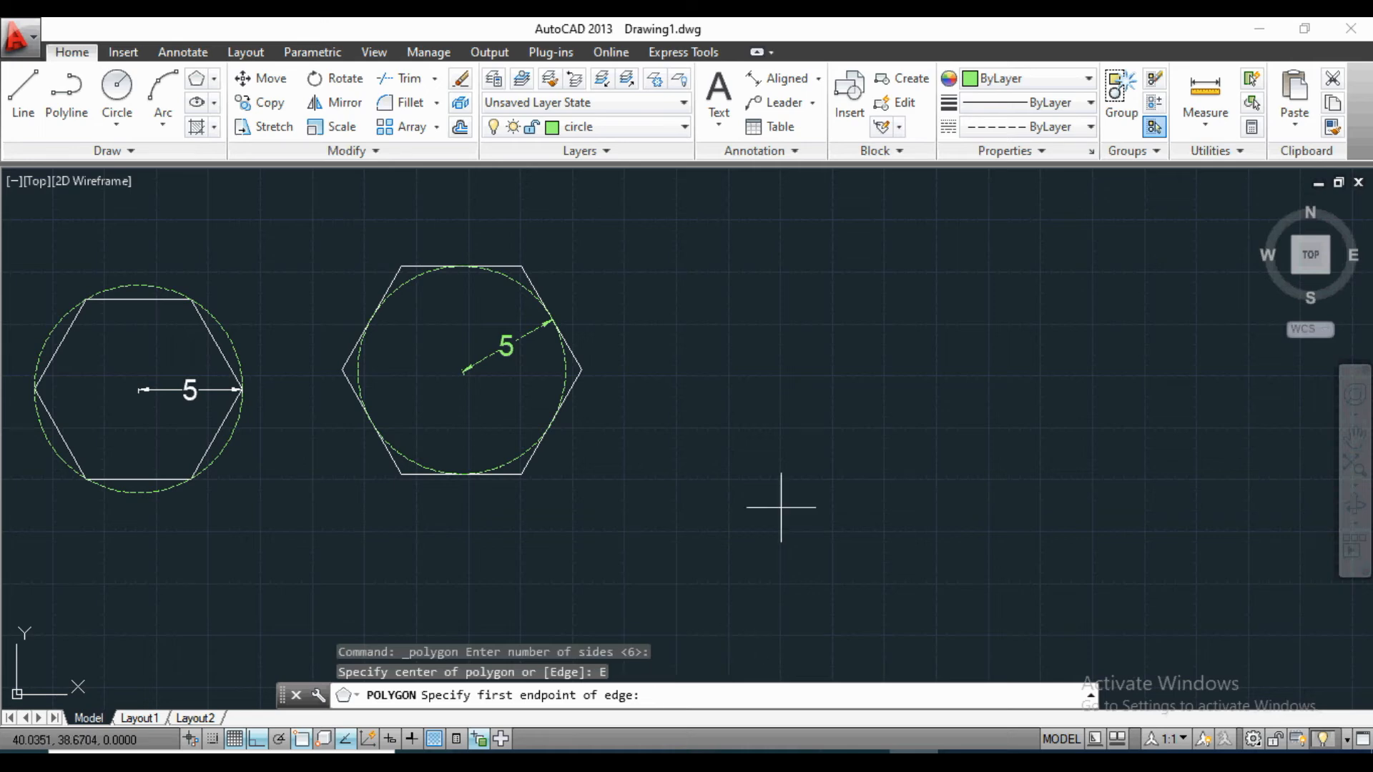
left_click(755, 465)
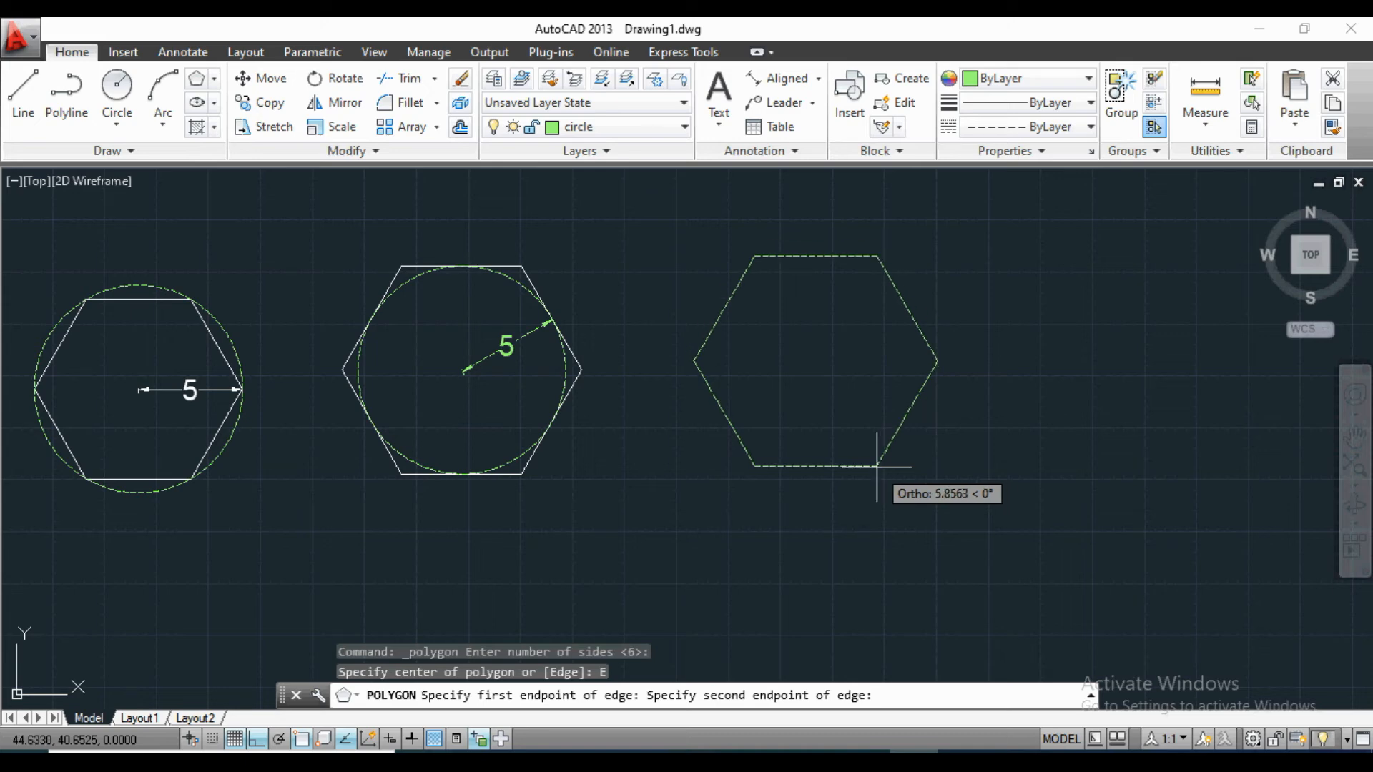
type("6")
key("Return")
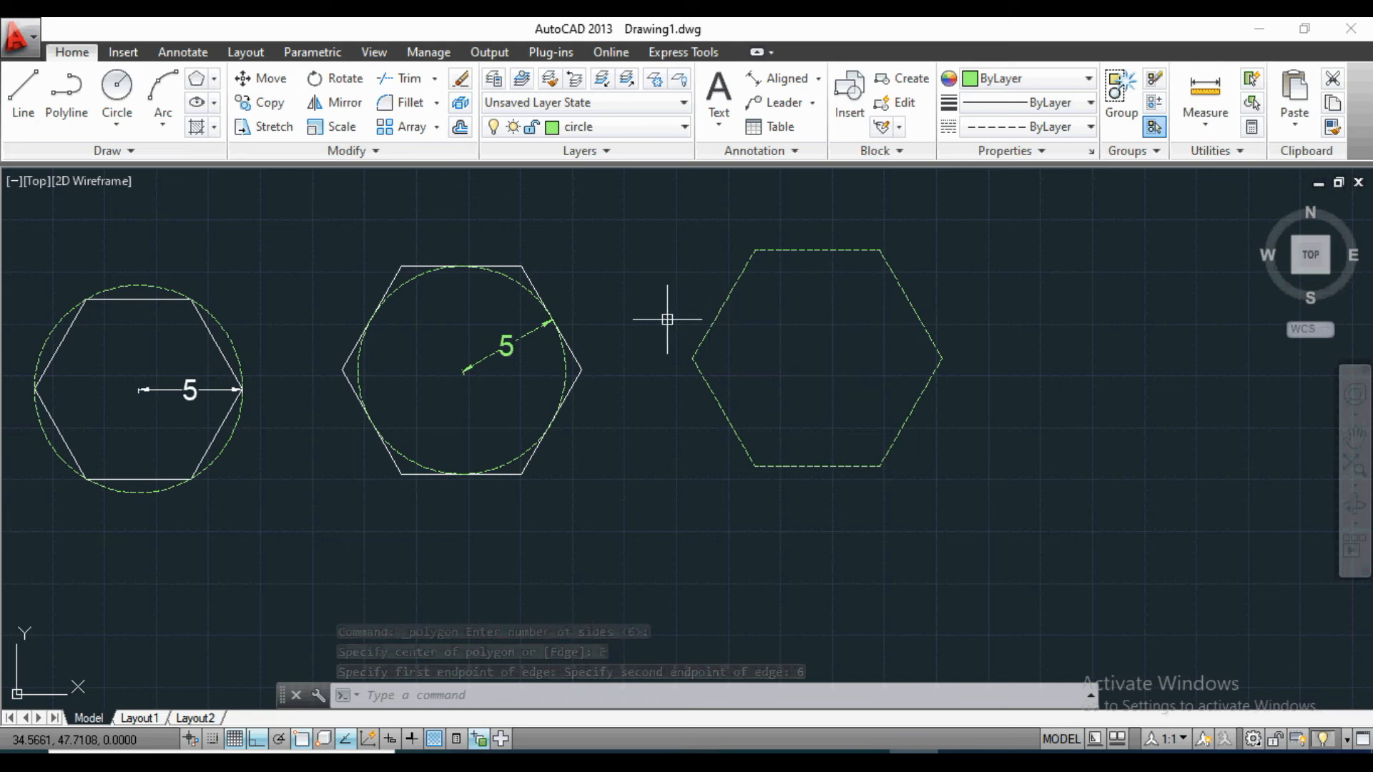
Match the circumscribed hexagon's properties onto the new edge-defined hexagon.
type("ma")
key("Return")
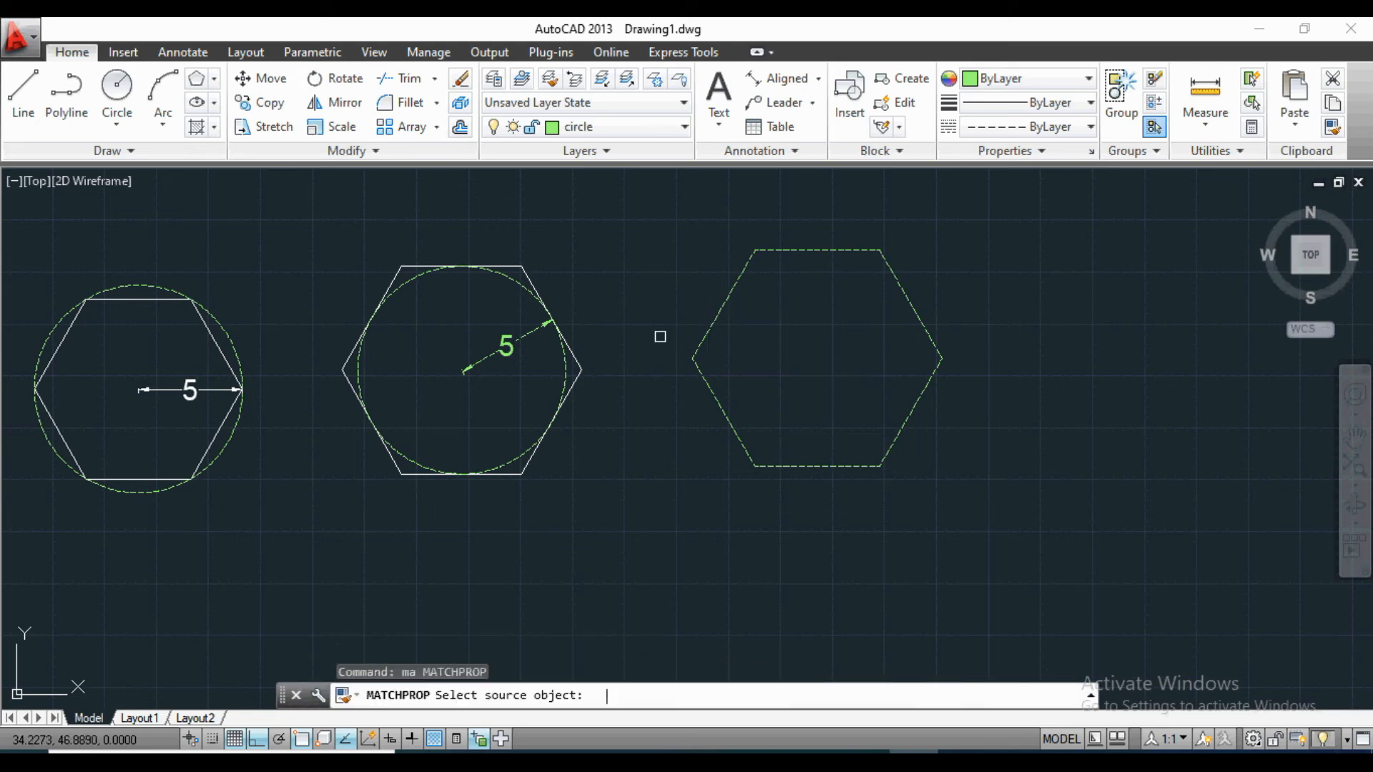
left_click(530, 281)
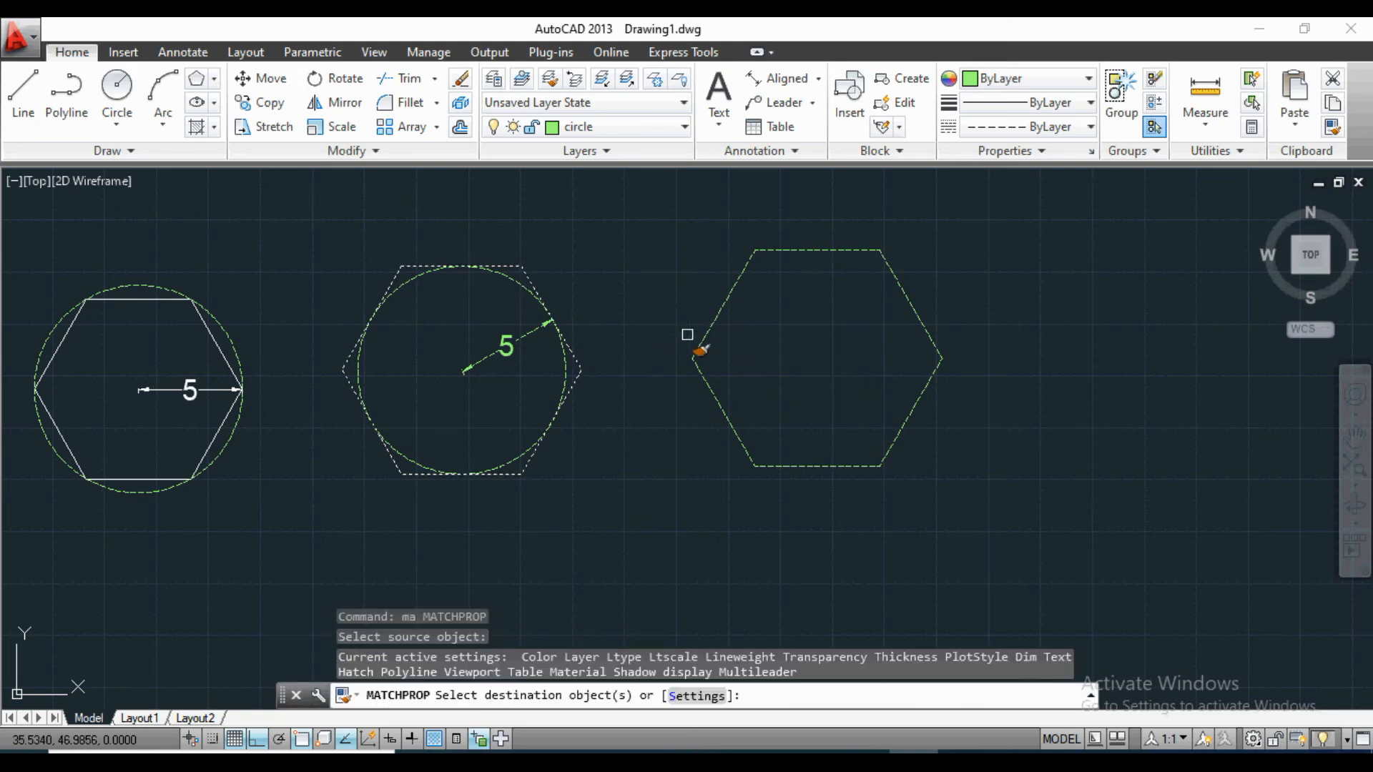
left_click(701, 349)
key("Return")
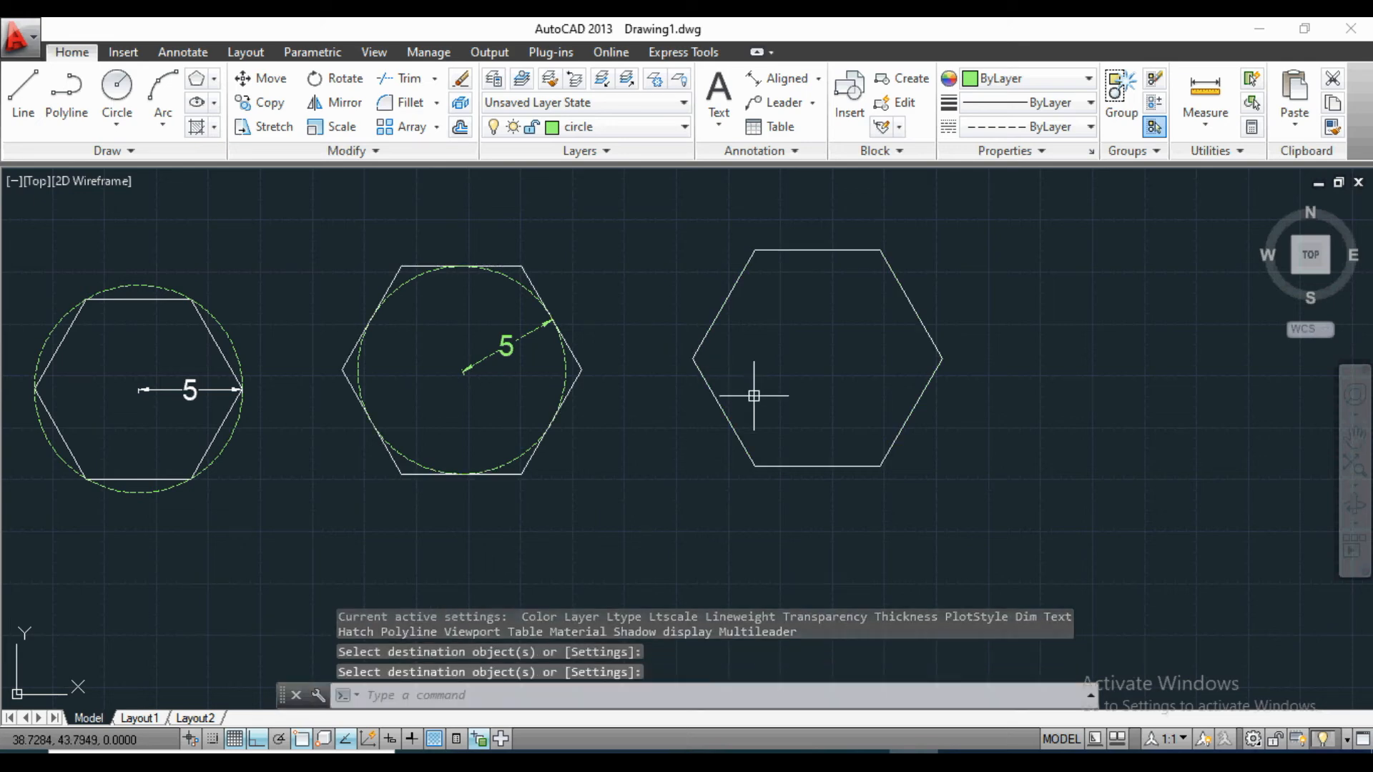
Draw a three-sided polygon by its edge, with a horizontal base 10 long, right of the third hexagon.
scroll(636, 429, "down", 2)
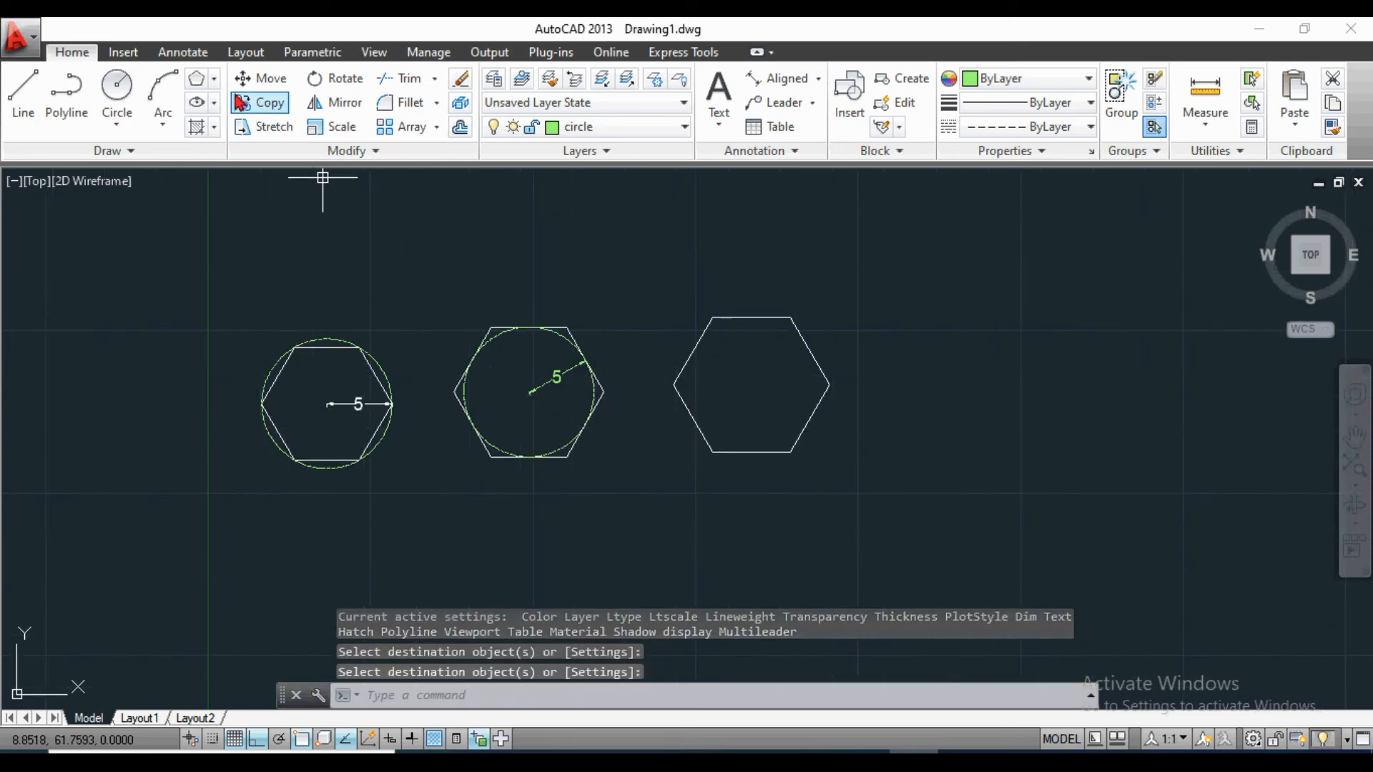
left_click(198, 79)
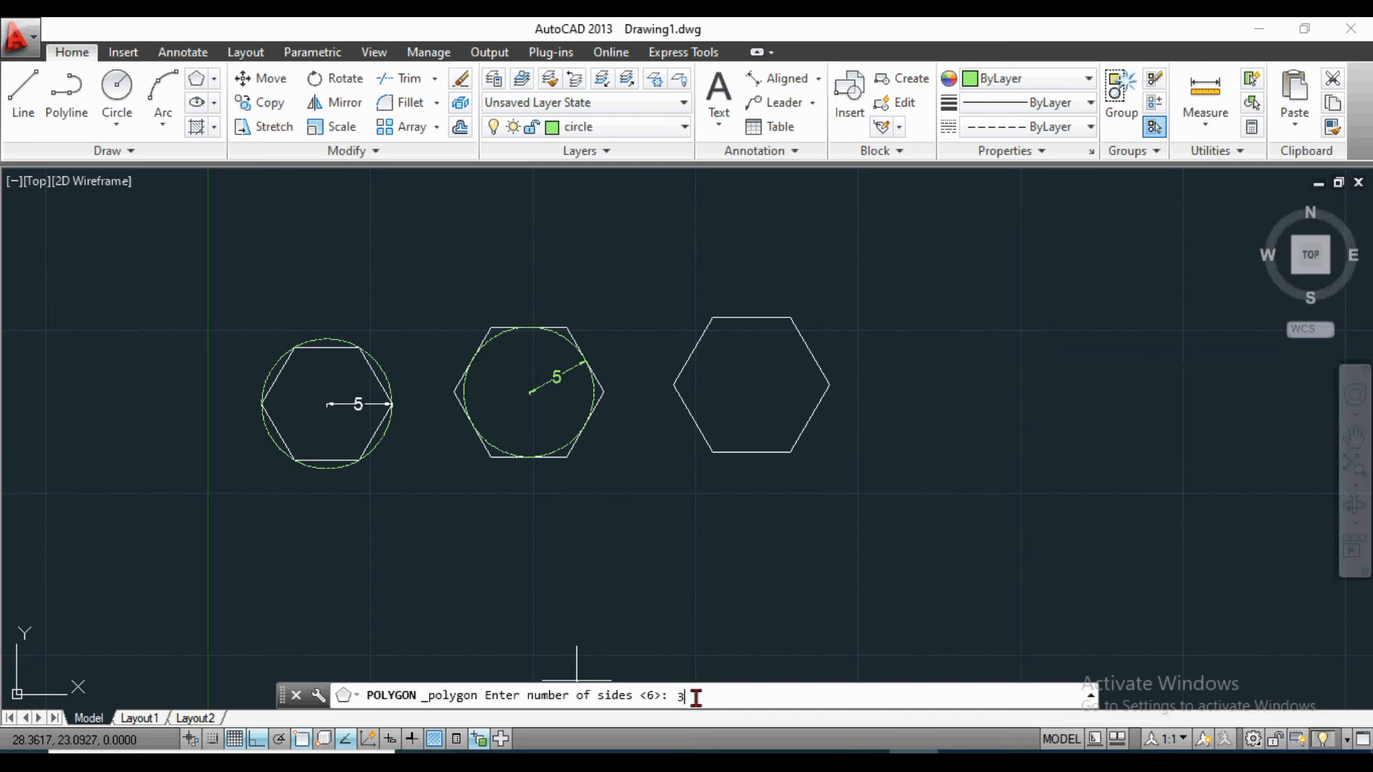
type("3")
key("Return")
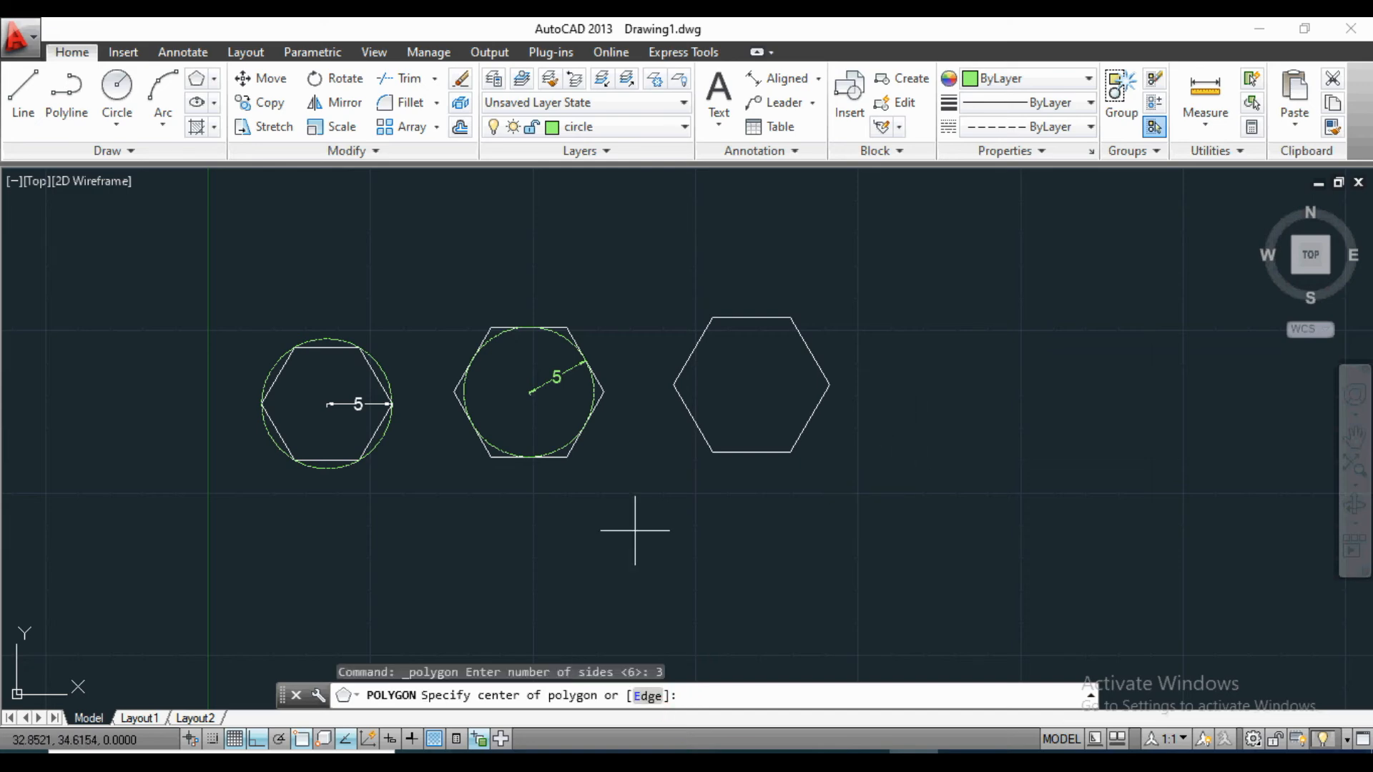
scroll(509, 558, "down", 2)
scroll(730, 533, "up", 2)
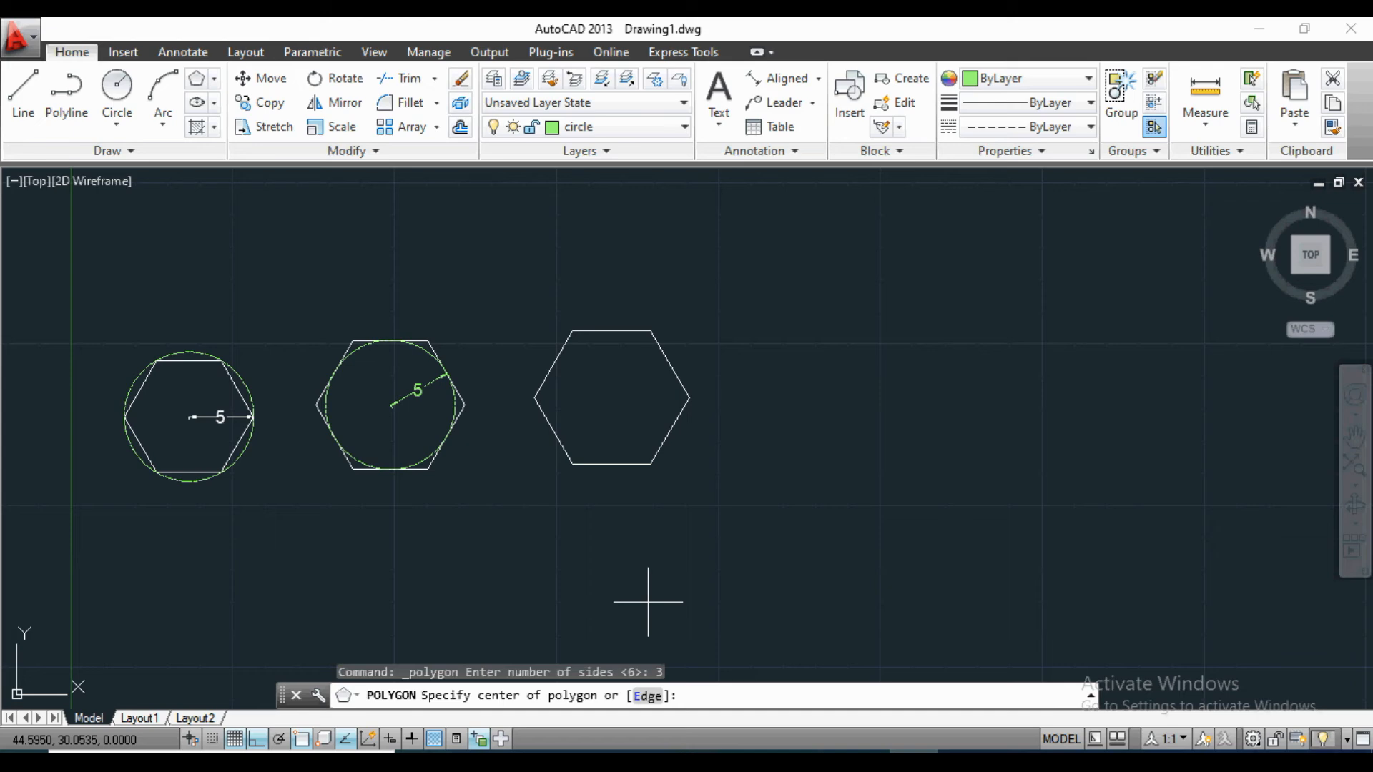
left_click(648, 696)
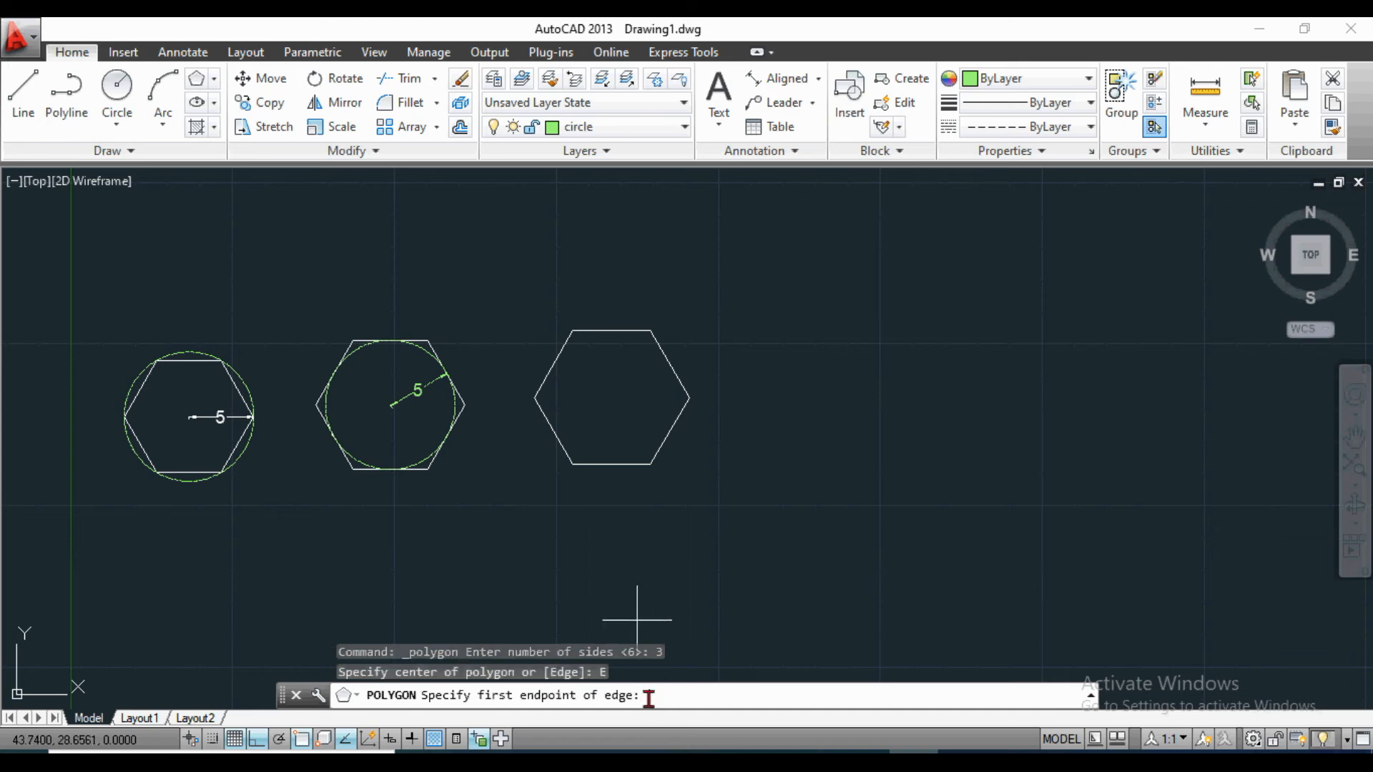
left_click(826, 464)
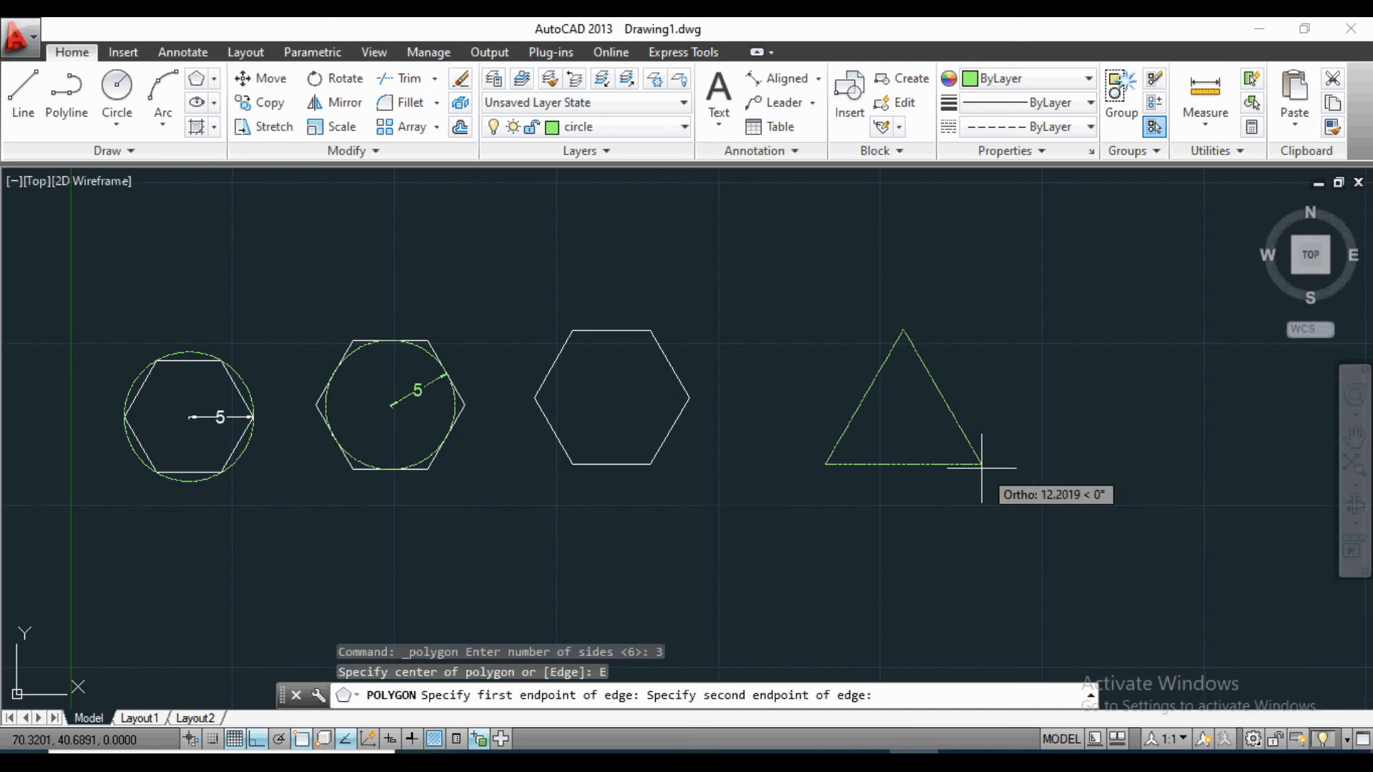
type("10")
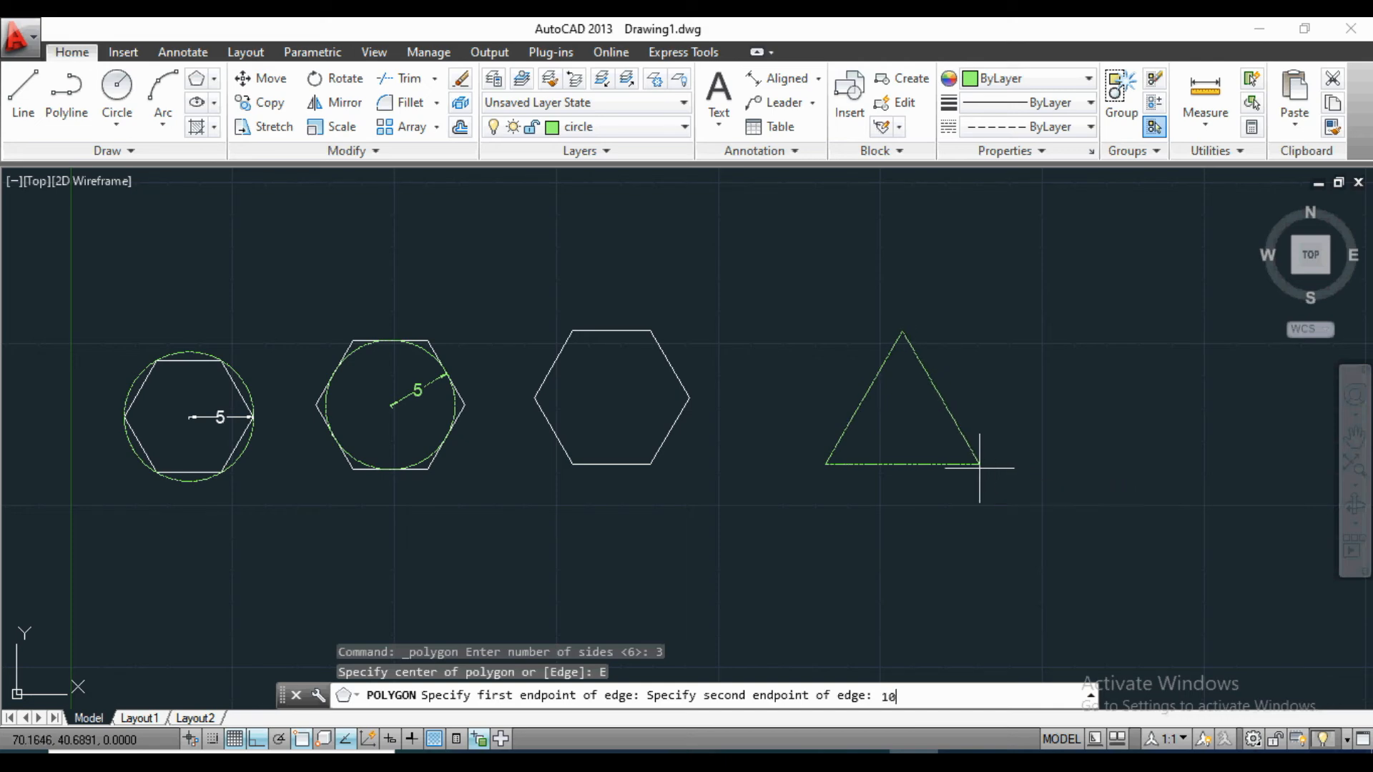
key("Return")
Match the third hexagon's properties onto the triangle.
scroll(1004, 430, "up", 2)
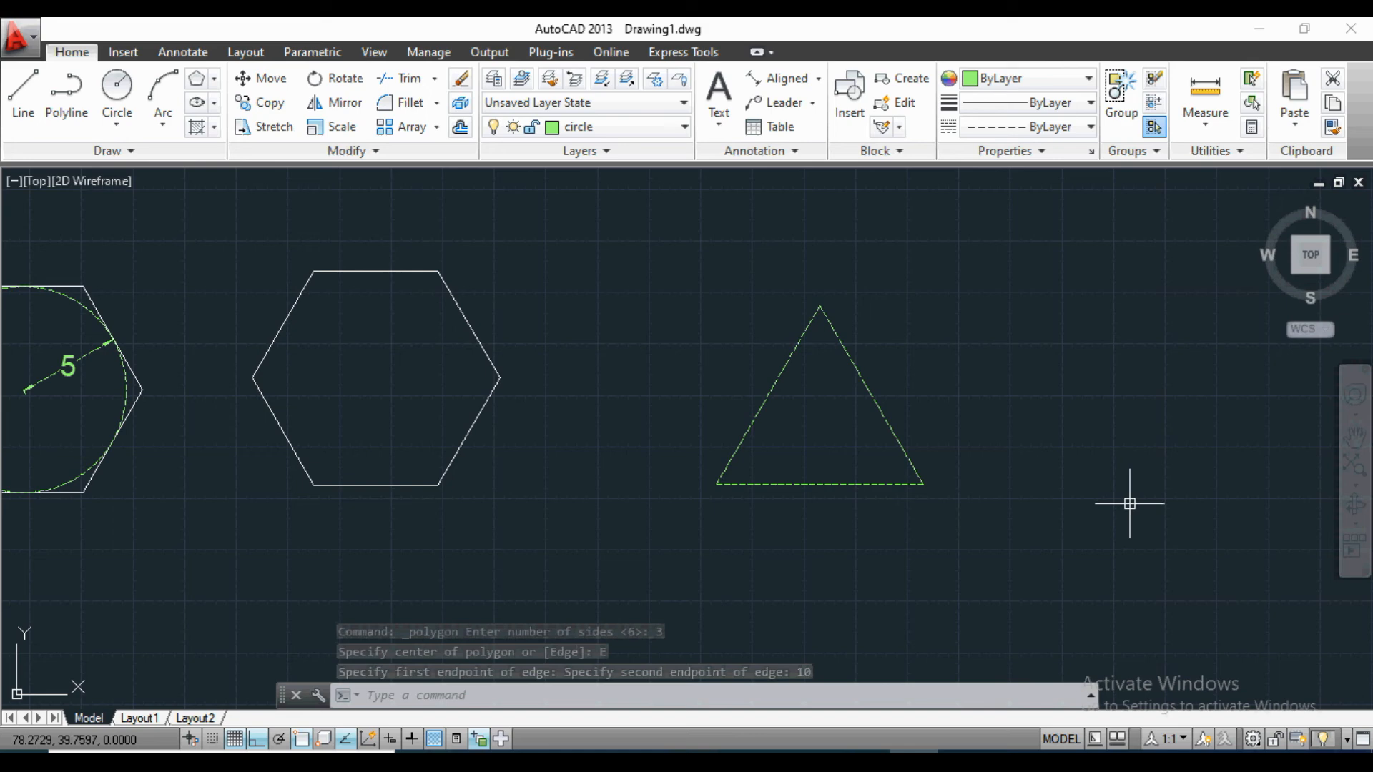
type("ma")
key("Return")
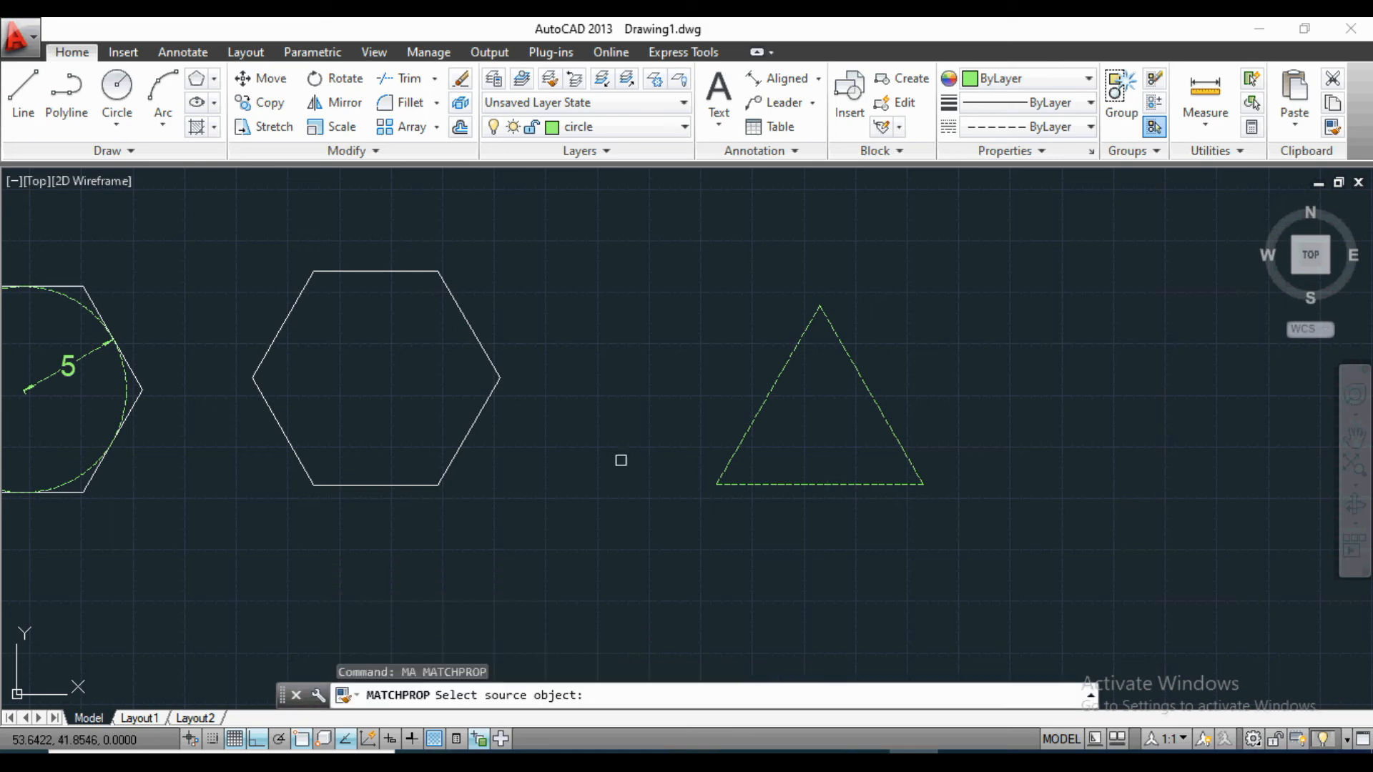
left_click(454, 461)
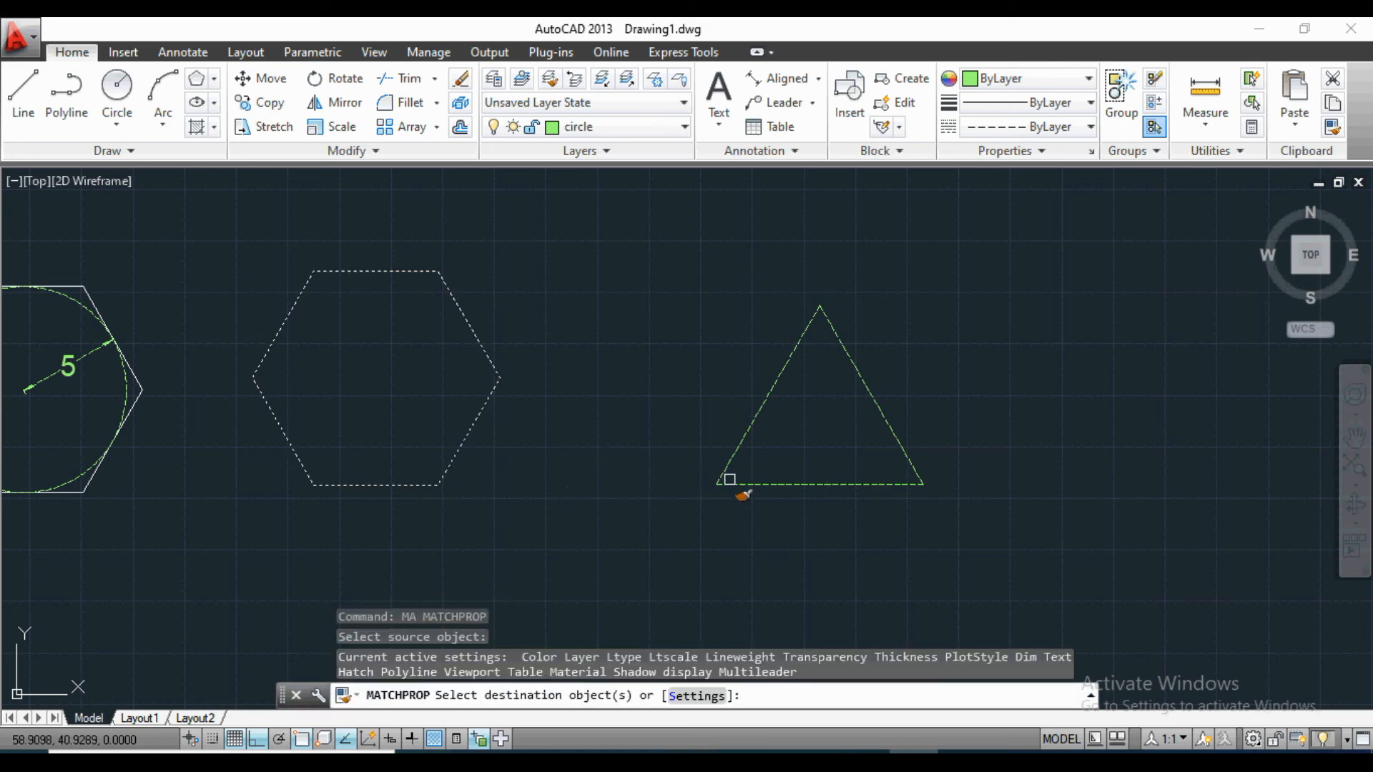
left_click(730, 483)
key("Return")
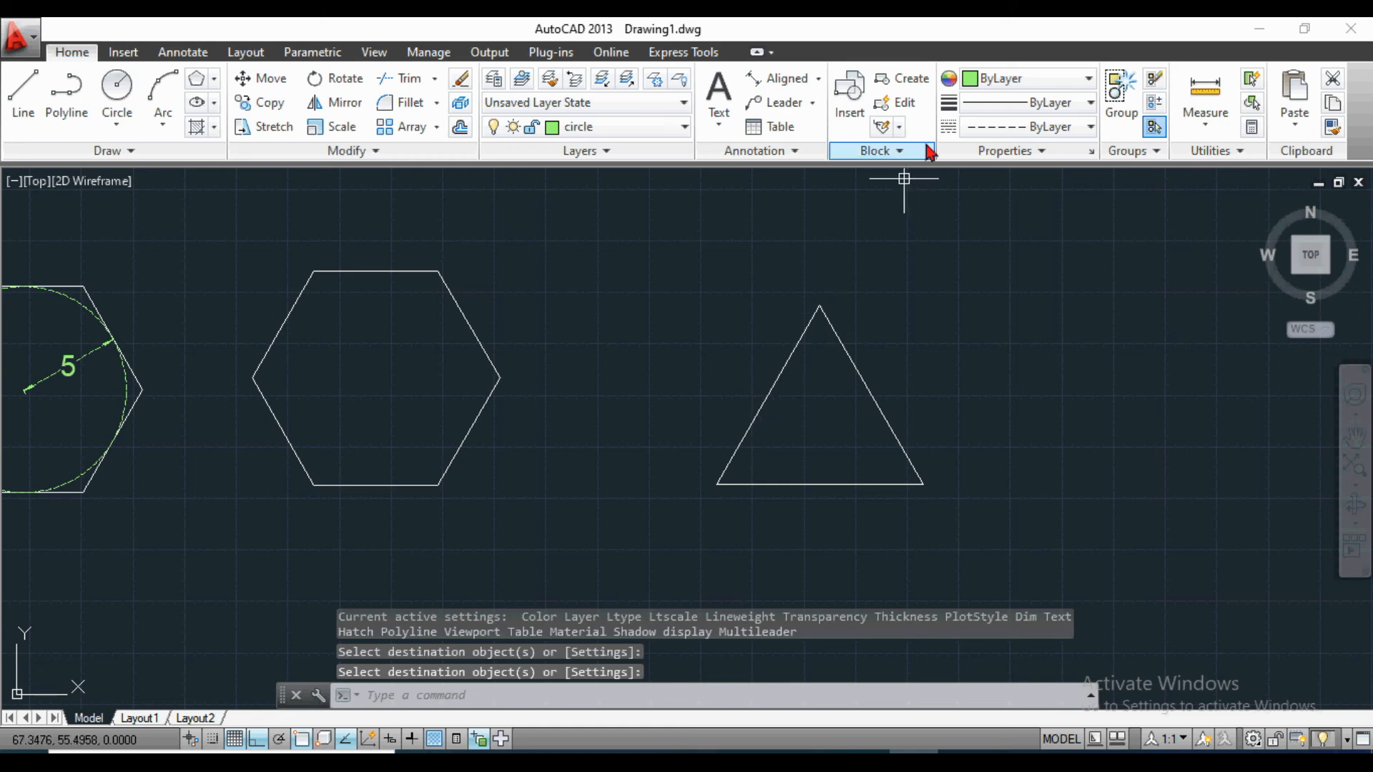
Add an angular dimension inside the triangle's lower-left corner, between its left side and base.
left_click(818, 78)
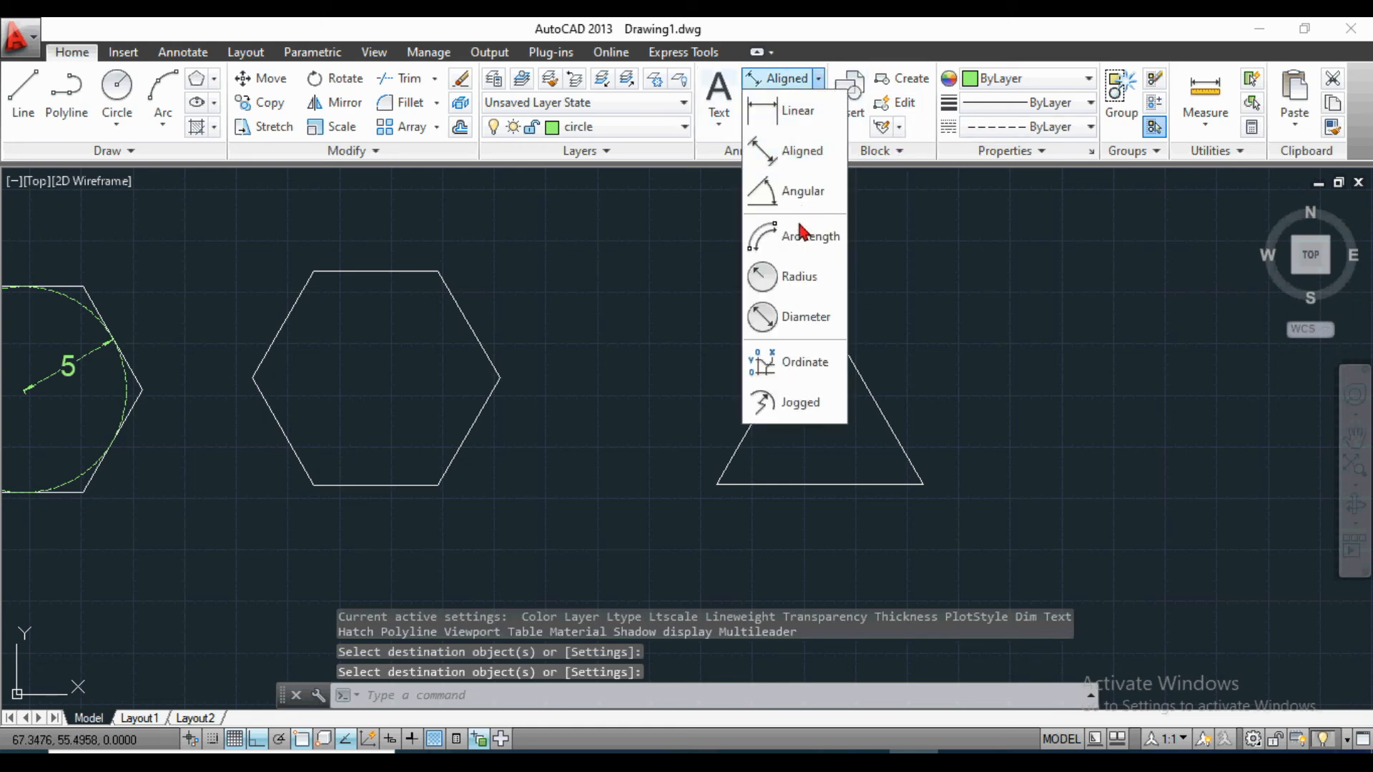
left_click(794, 191)
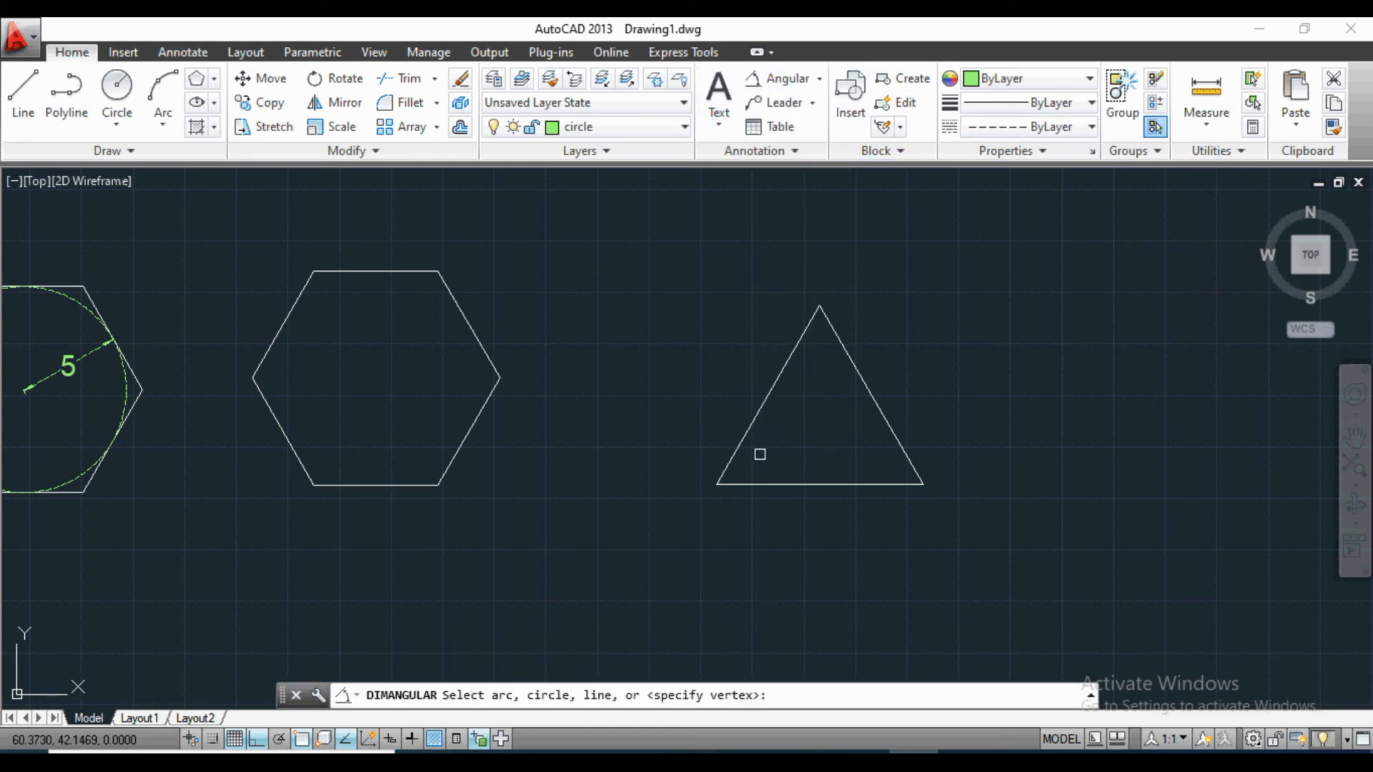
left_click(740, 452)
left_click(761, 483)
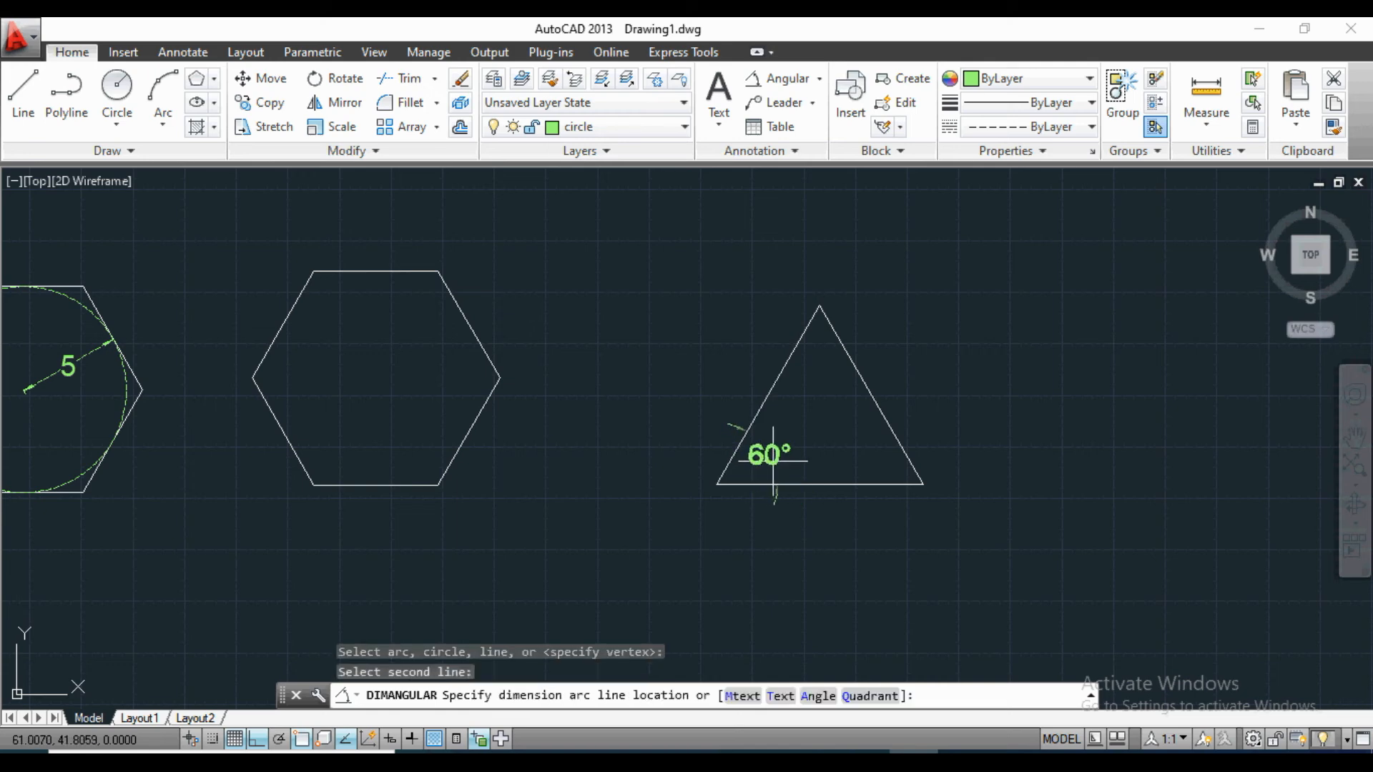
left_click(772, 454)
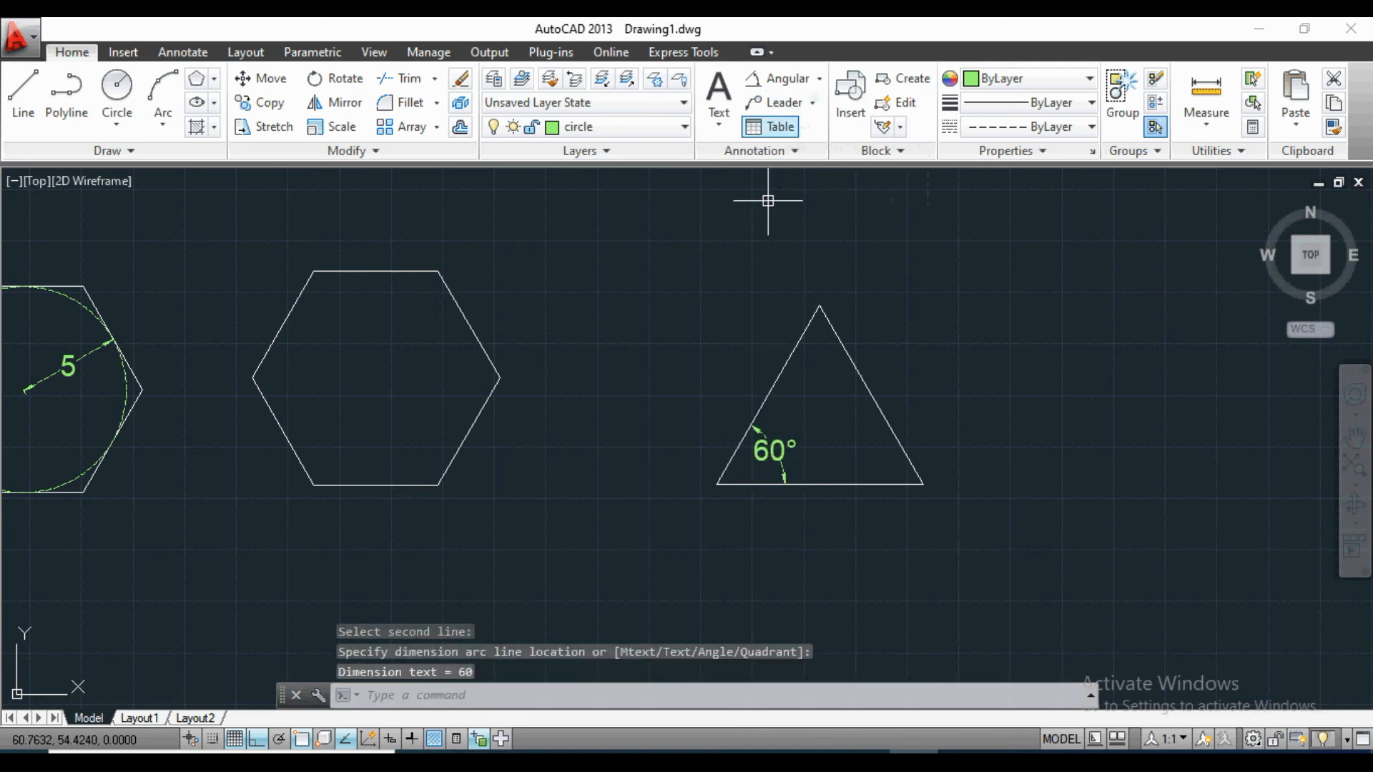
Add an angular dimension inside the triangle's top corner, between its two slanted sides.
left_click(785, 79)
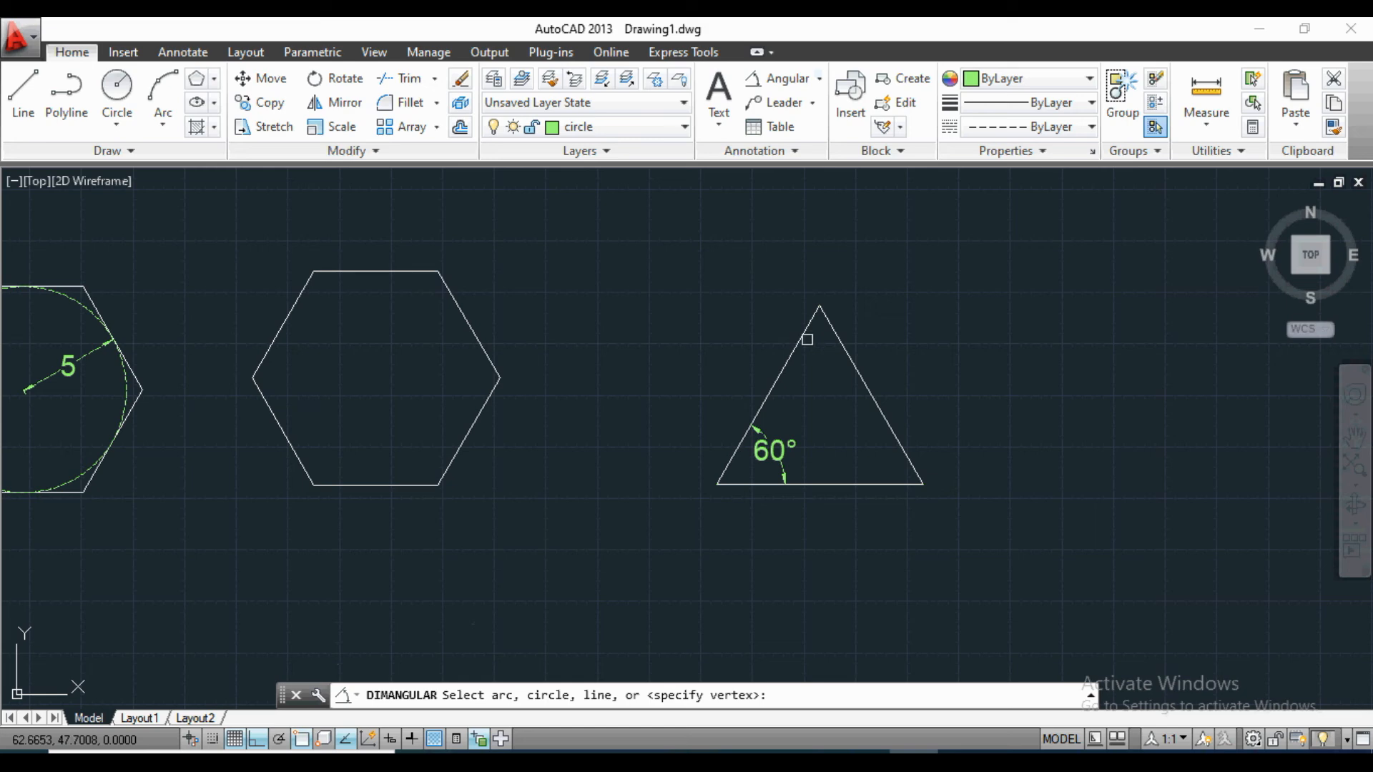
left_click(800, 347)
left_click(858, 371)
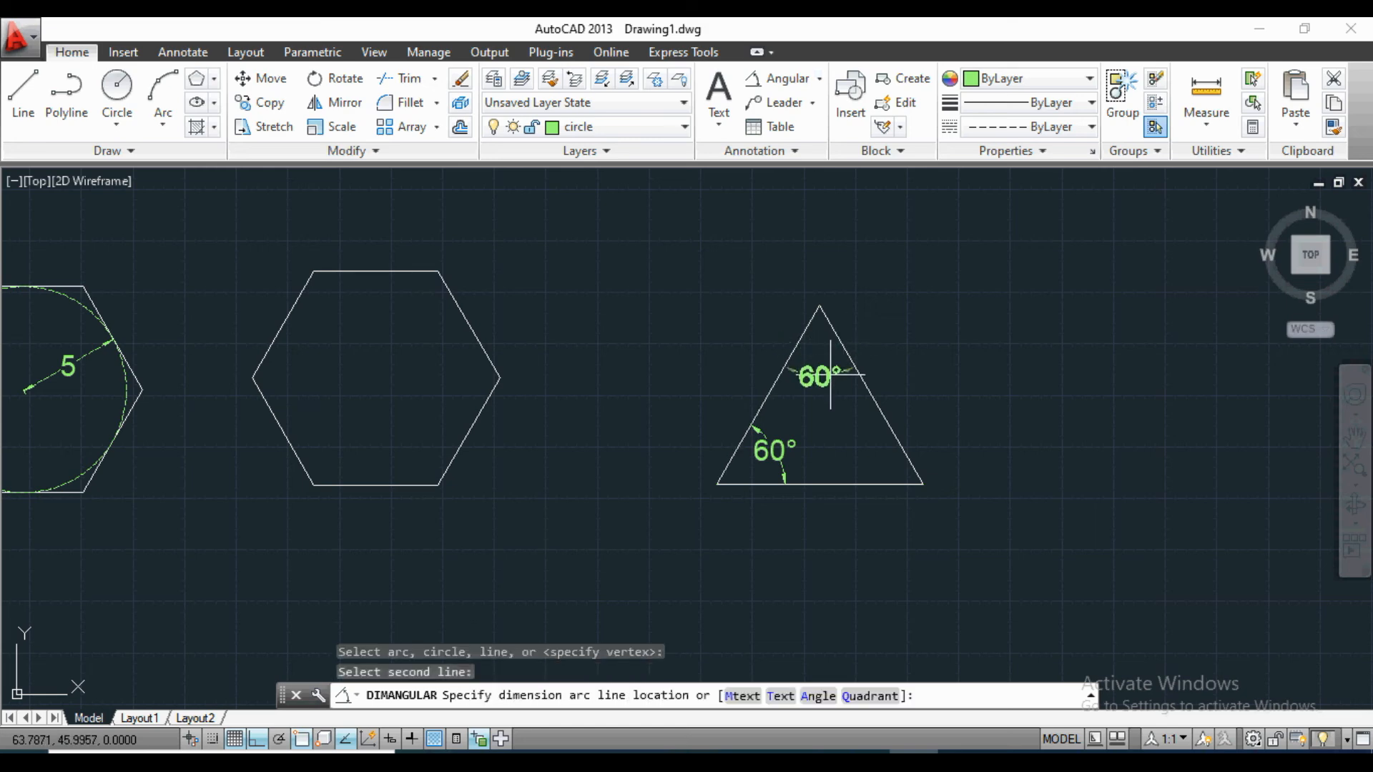
left_click(819, 378)
Add an angular dimension inside the triangle's lower-right corner, between its right side and base.
left_click(785, 78)
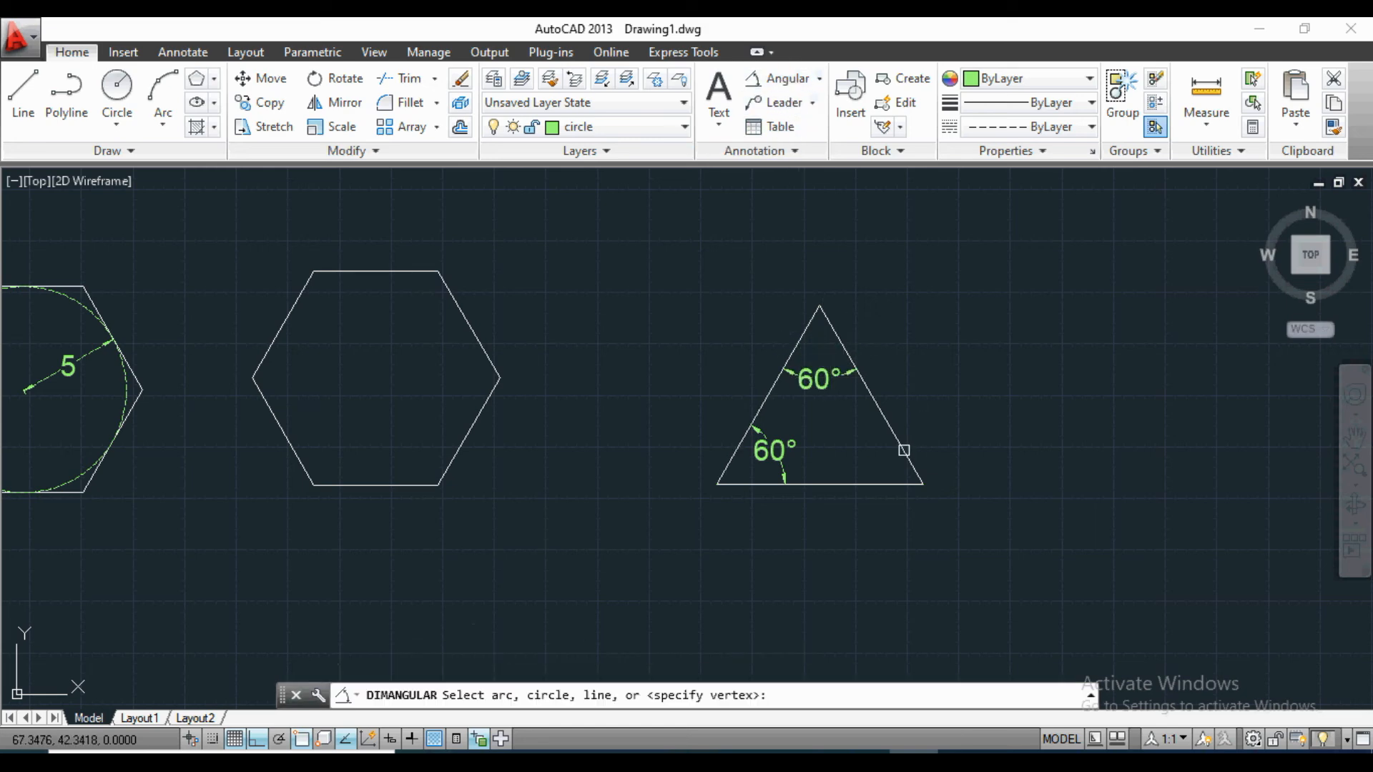
left_click(904, 450)
left_click(884, 484)
left_click(867, 452)
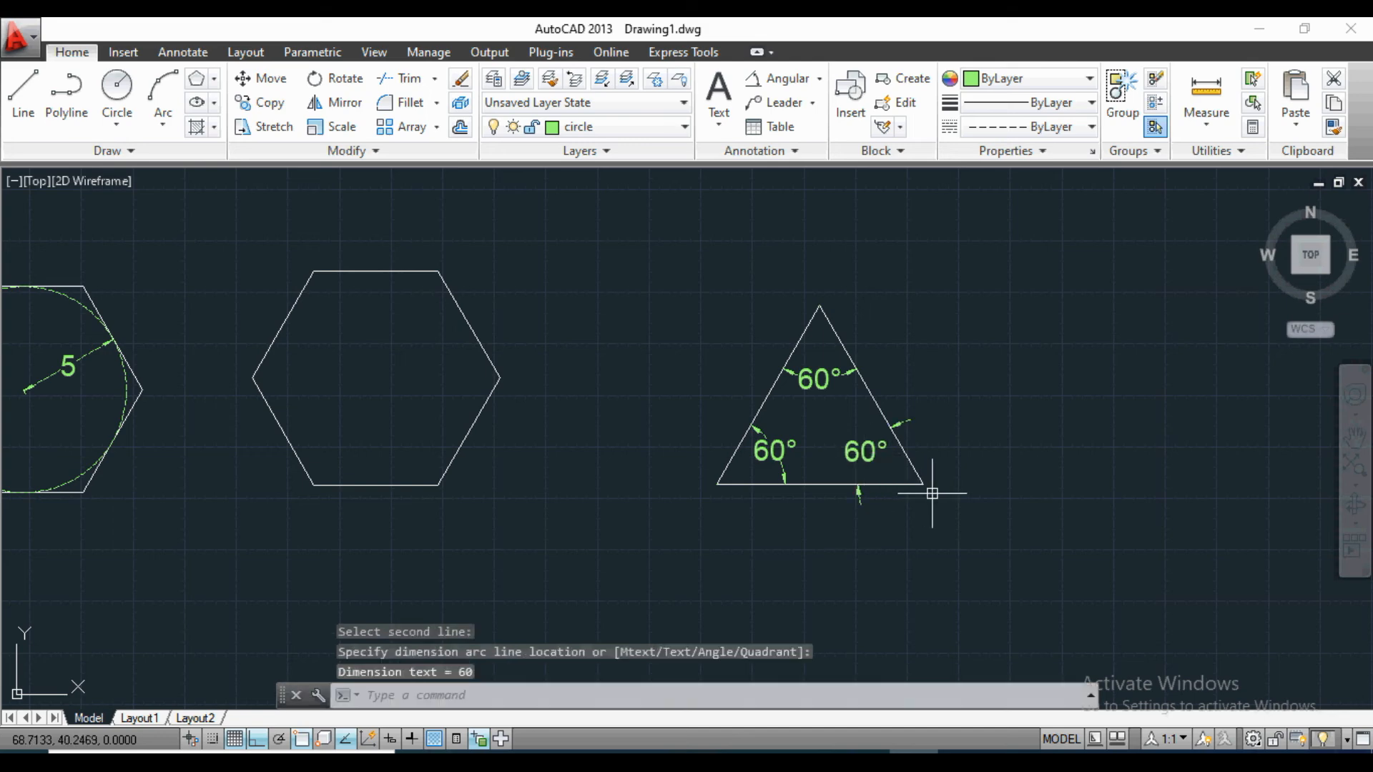
scroll(932, 493, "down", 3)
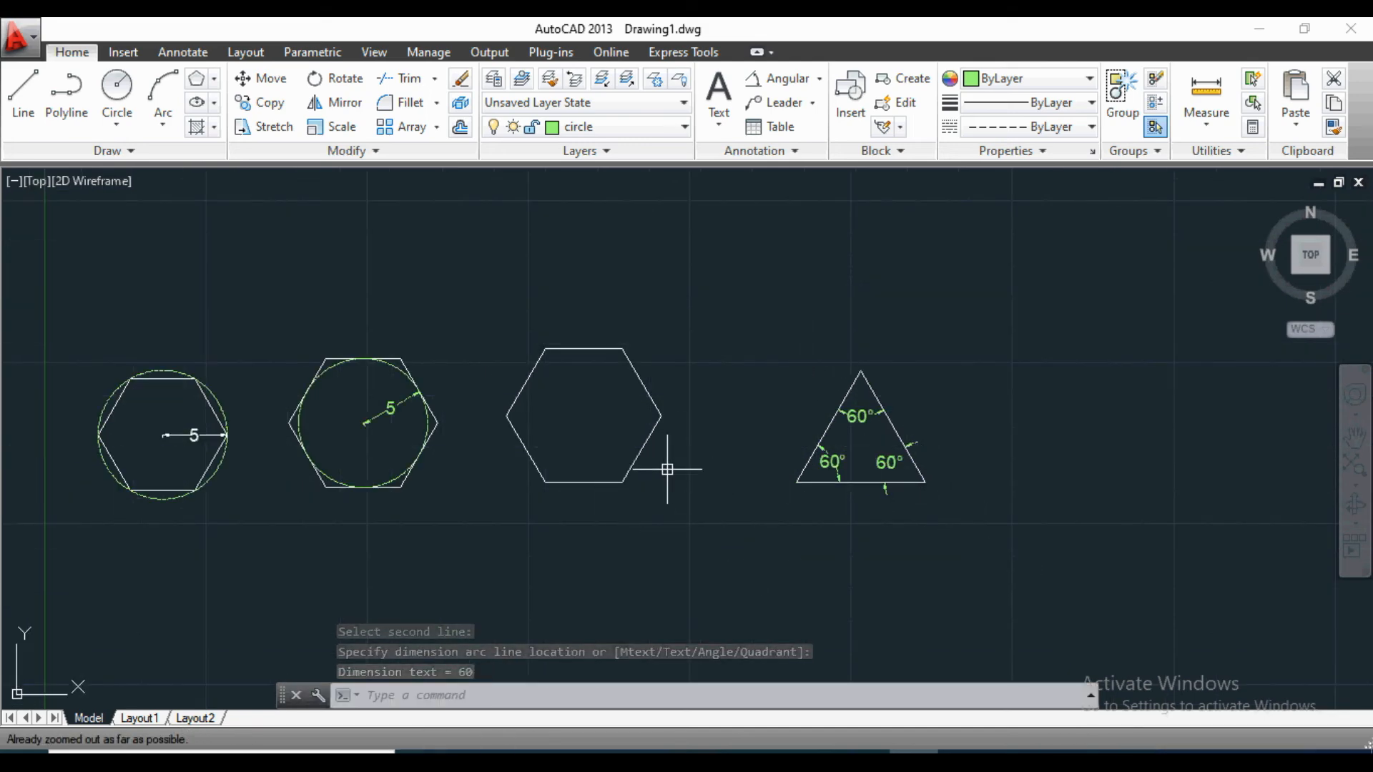
left_click(598, 483)
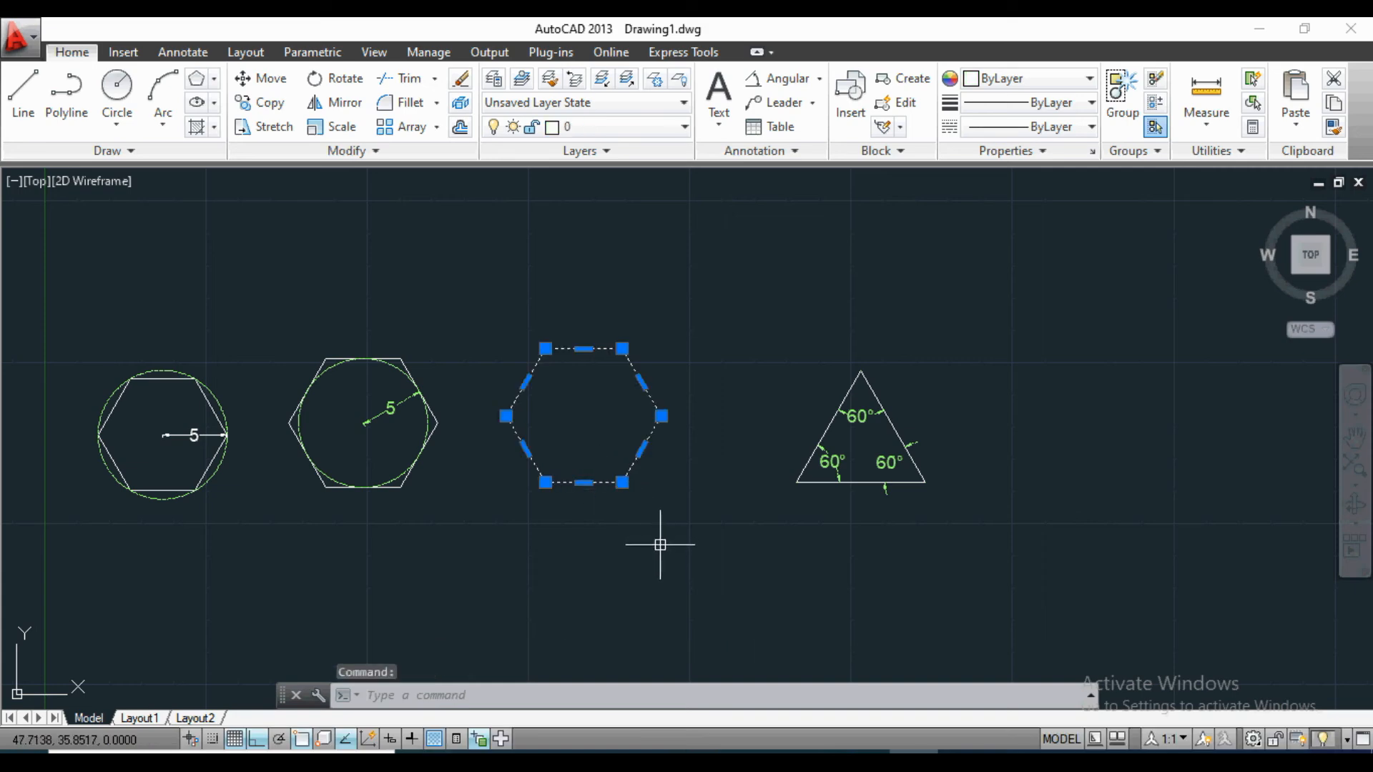
key("Escape")
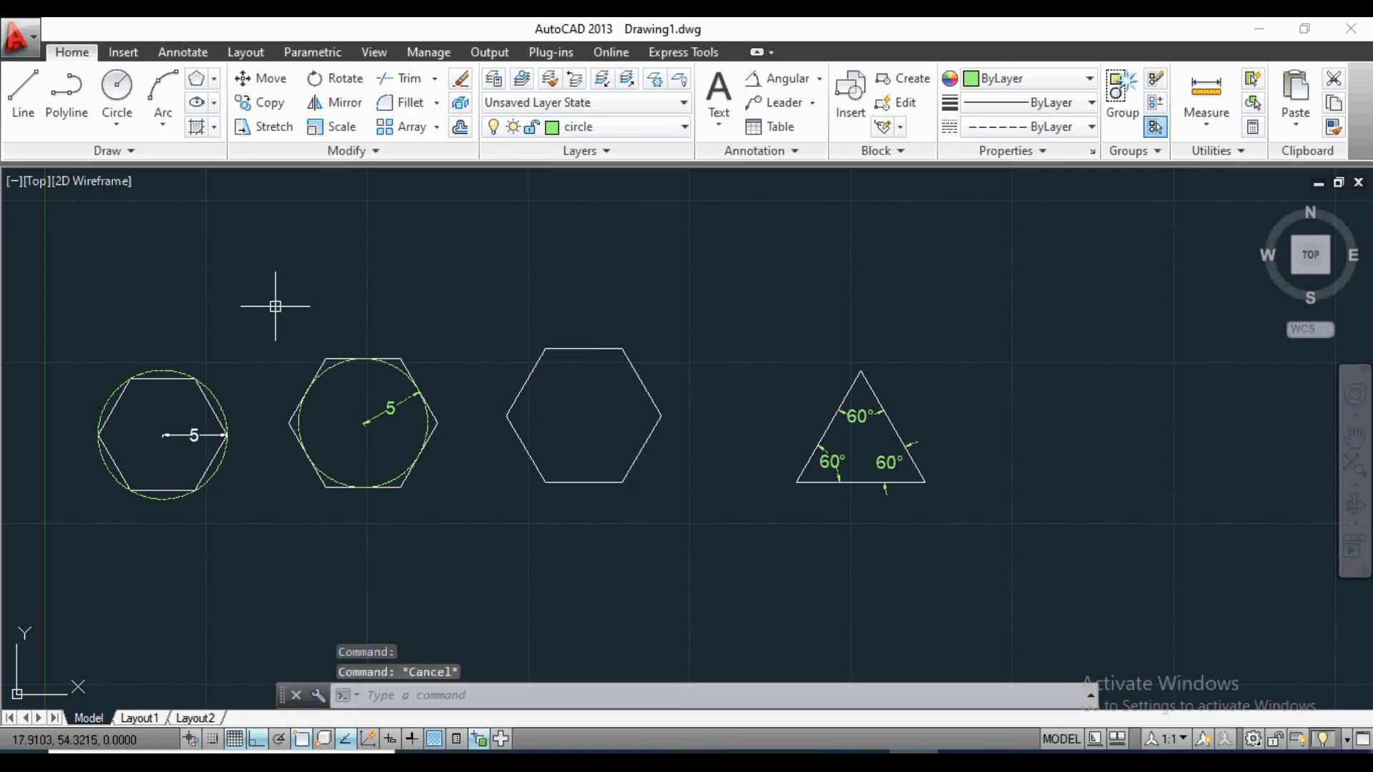
Draw a four-sided polygon by its edge, with an 8-unit horizontal bottom edge, below the gap between the third hexagon and the triangle.
left_click(200, 85)
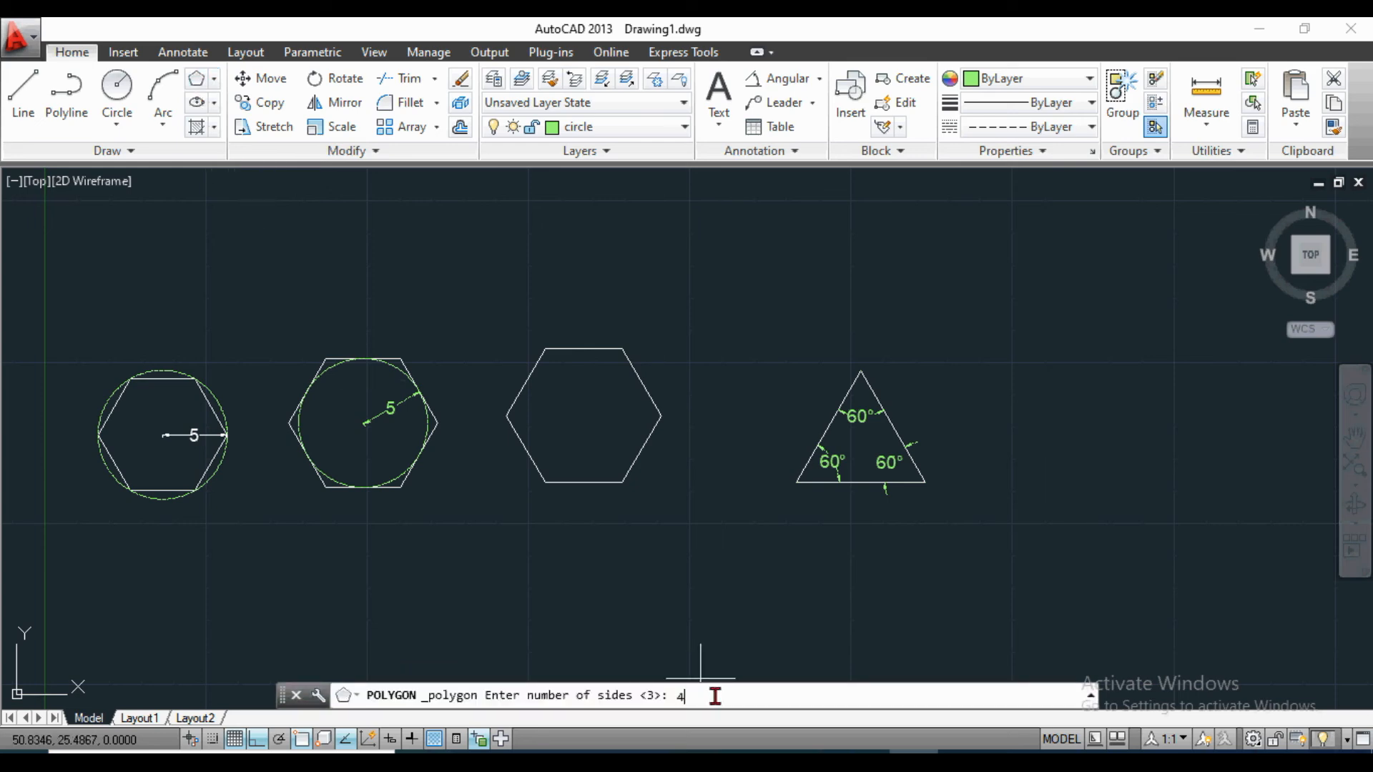
type("4")
key("Return")
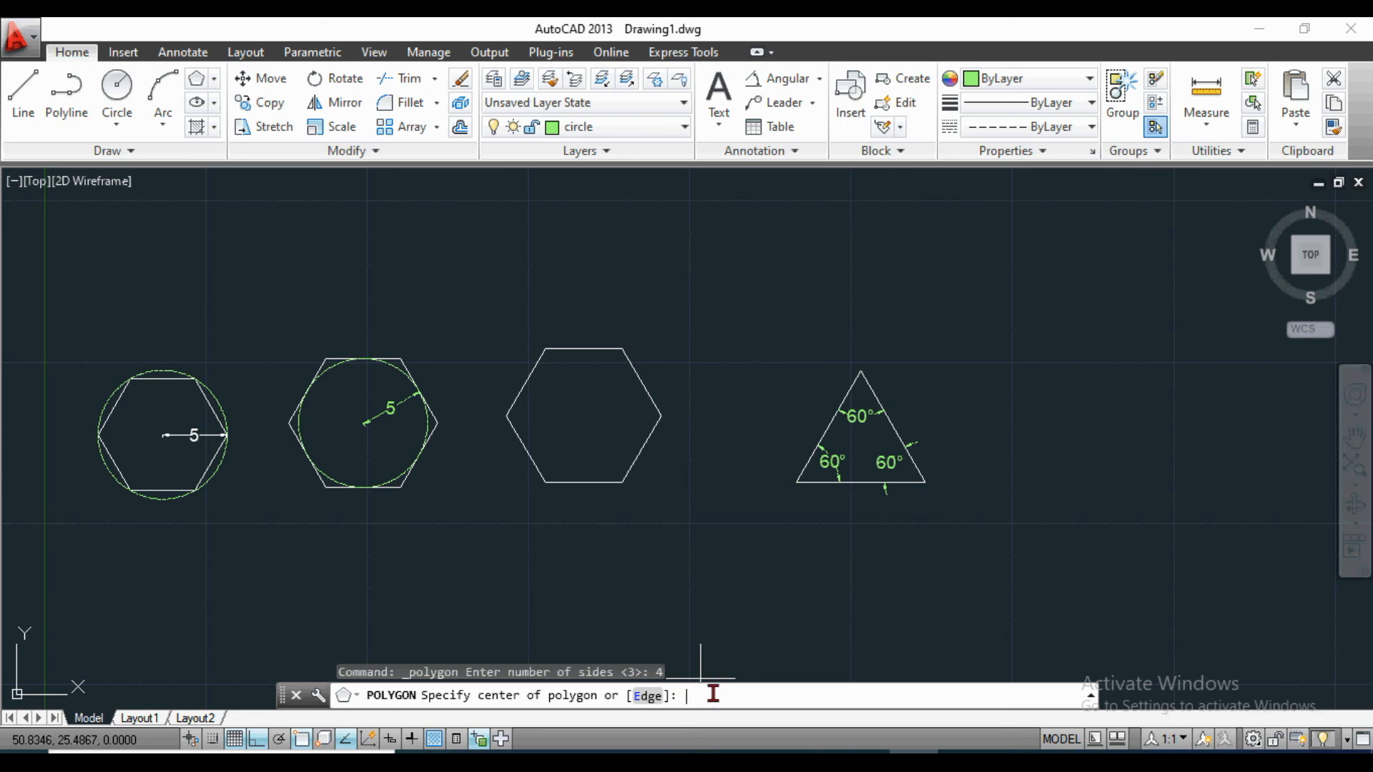
left_click(648, 695)
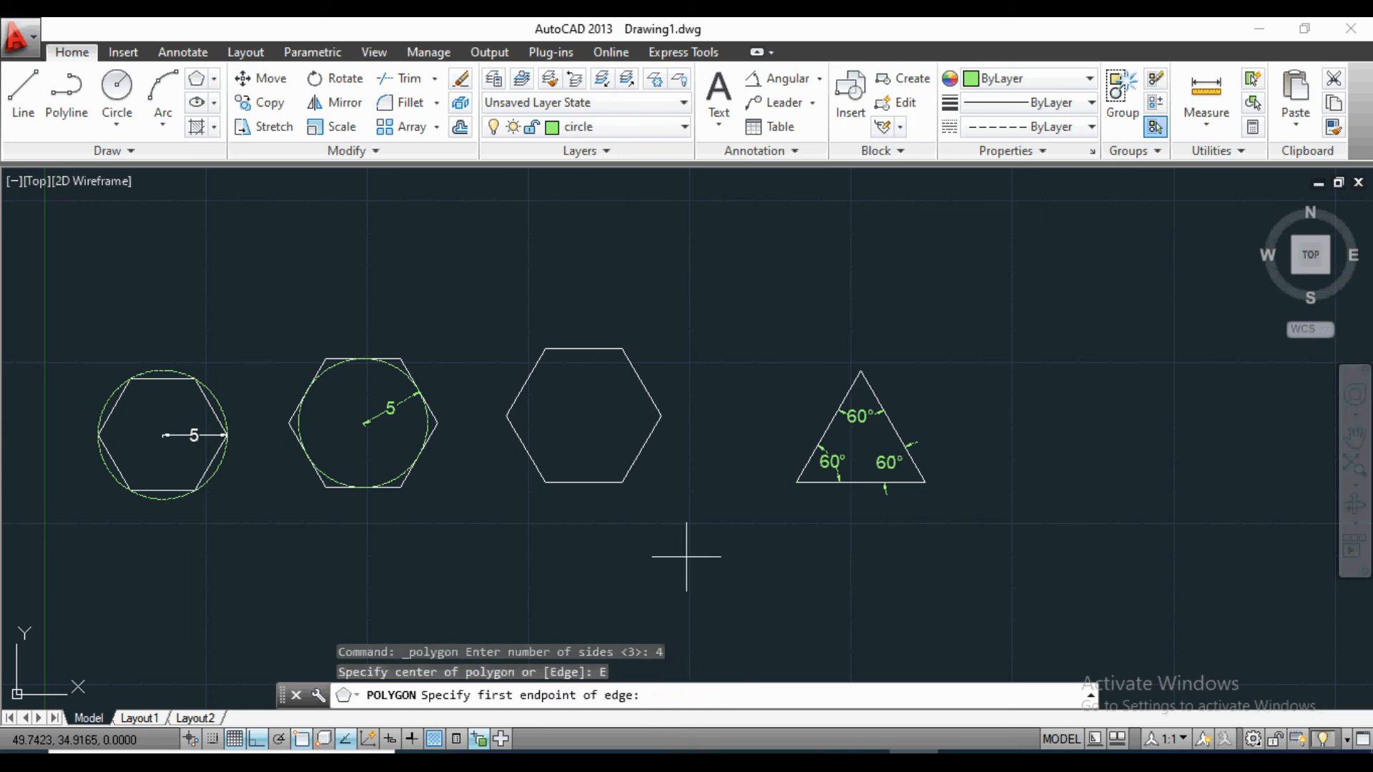
scroll(692, 531, "down", 1)
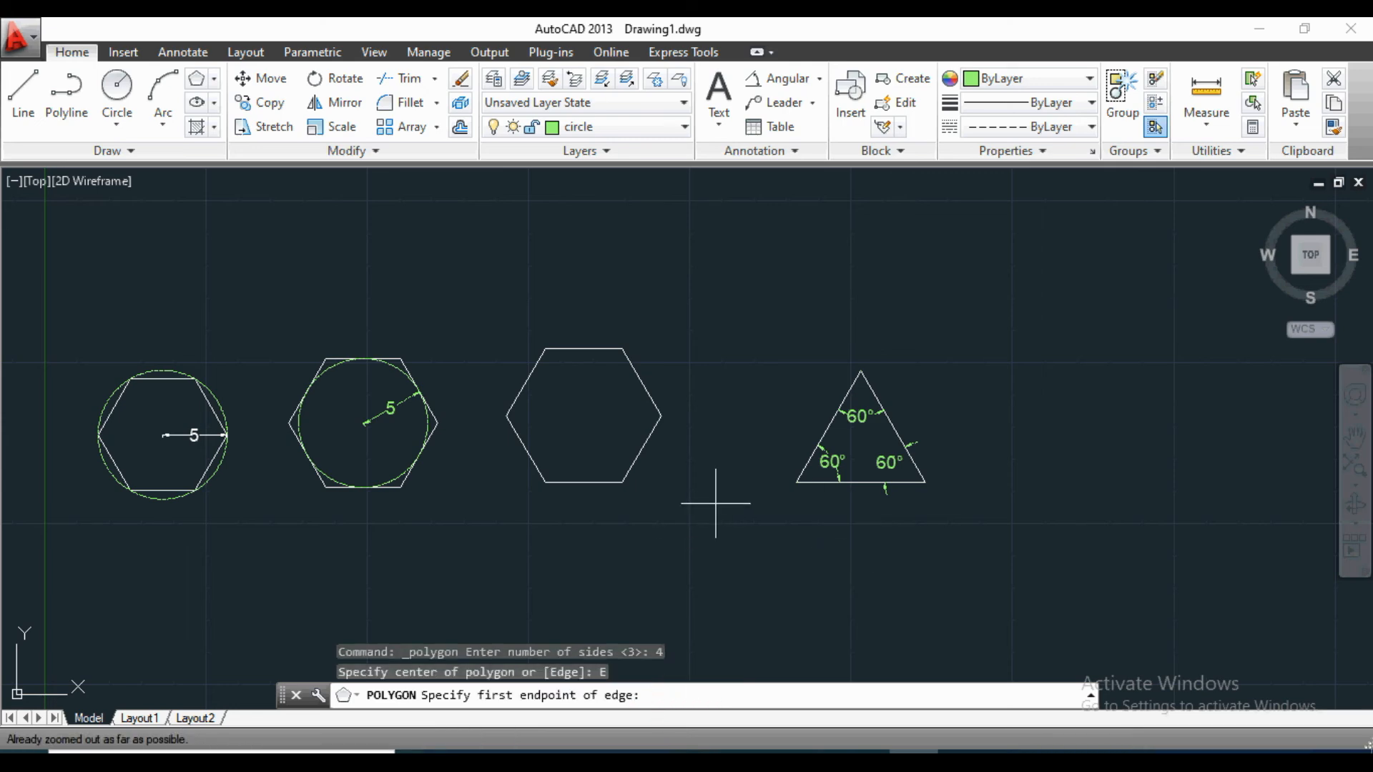
scroll(707, 534, "down", 1)
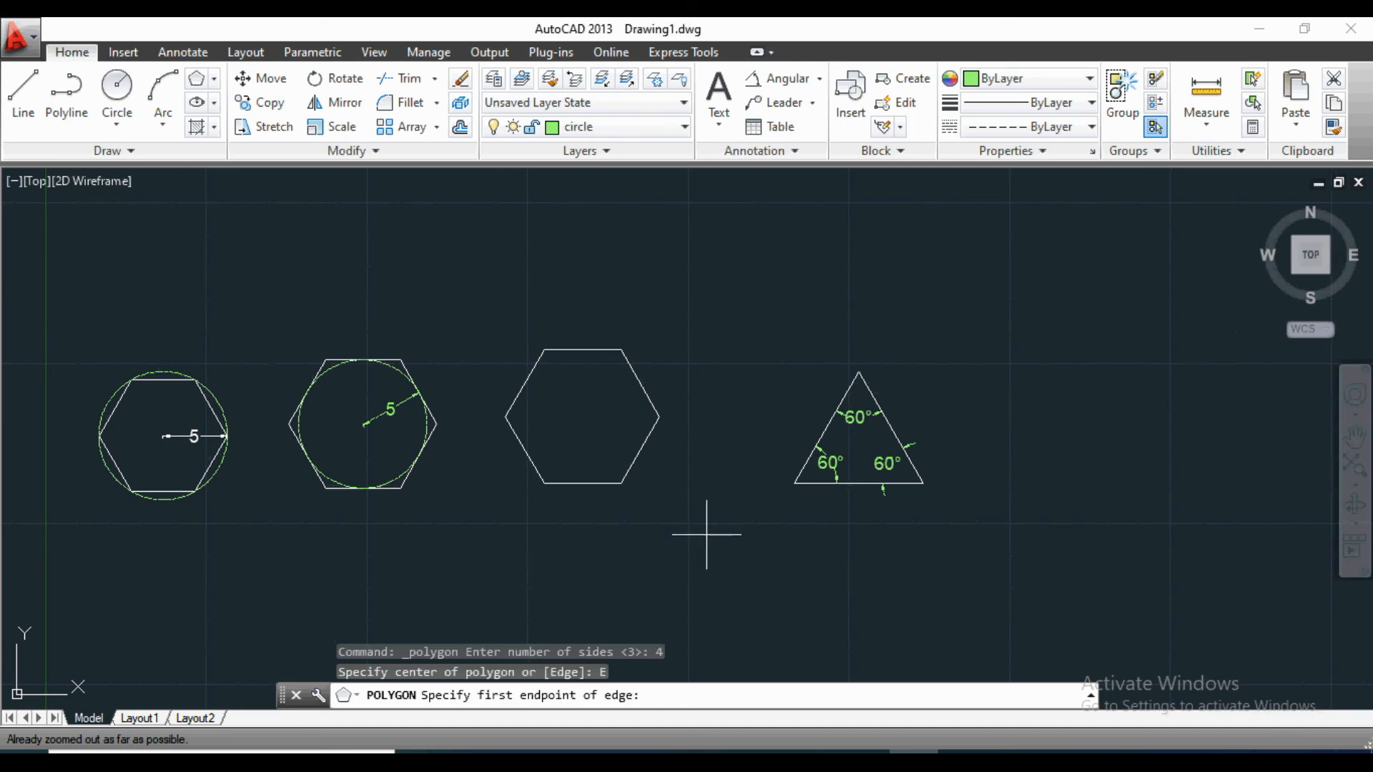
left_click(653, 621)
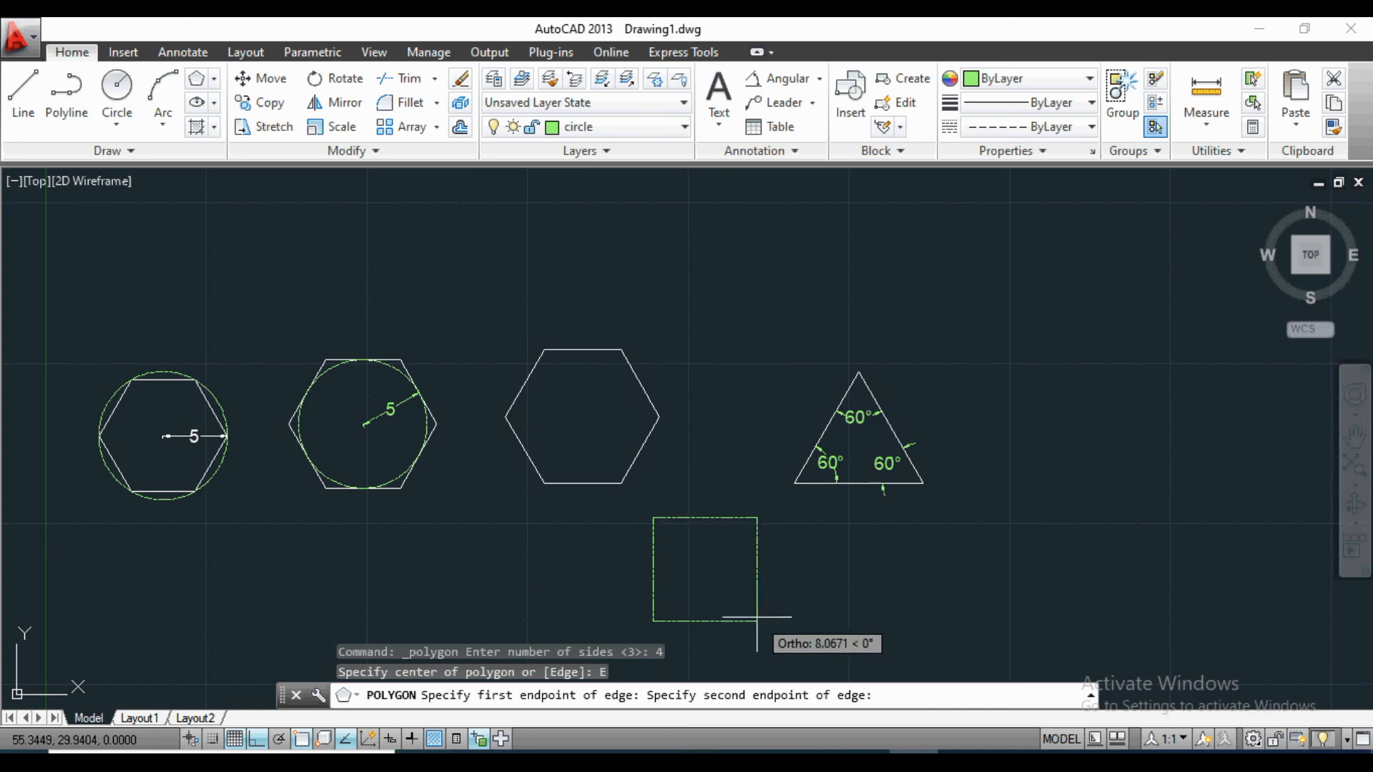
type("8")
key("Return")
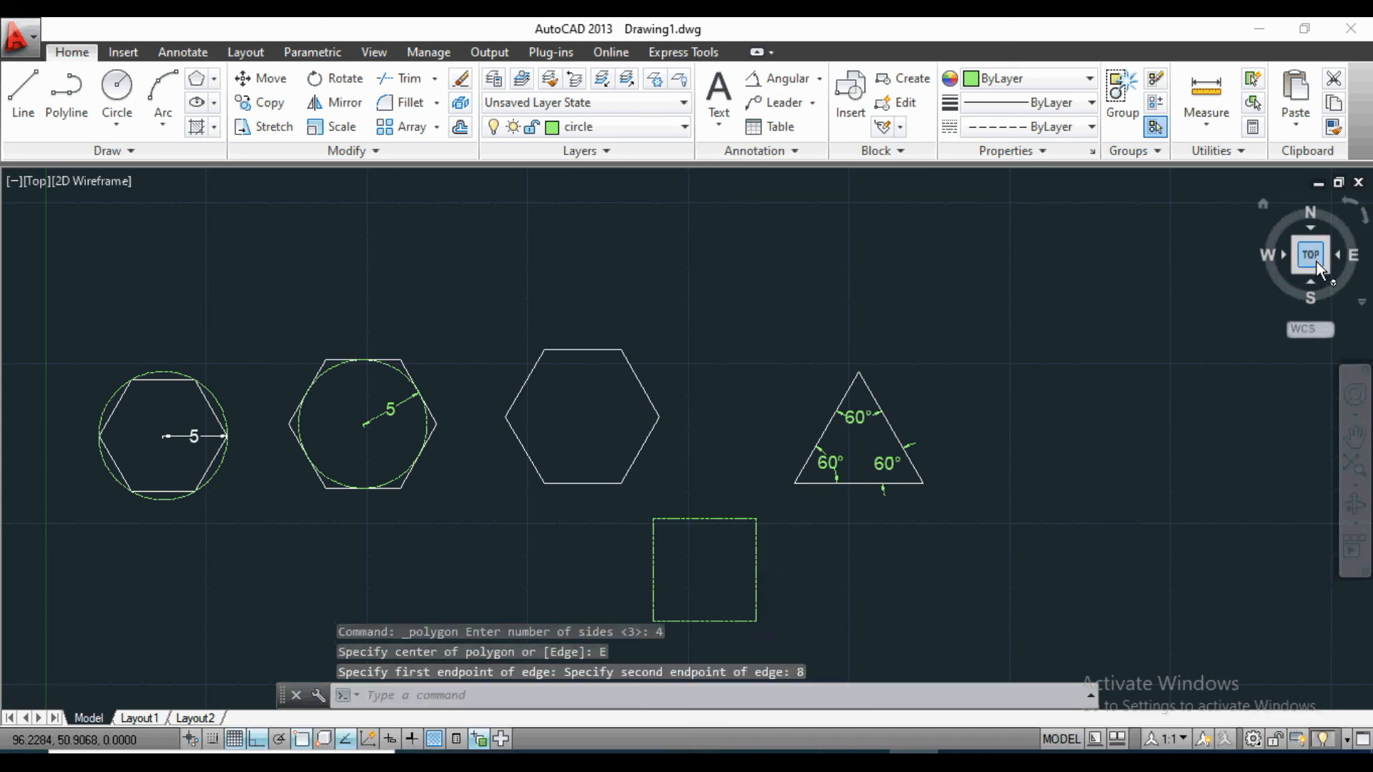
scroll(990, 364, "down", 2)
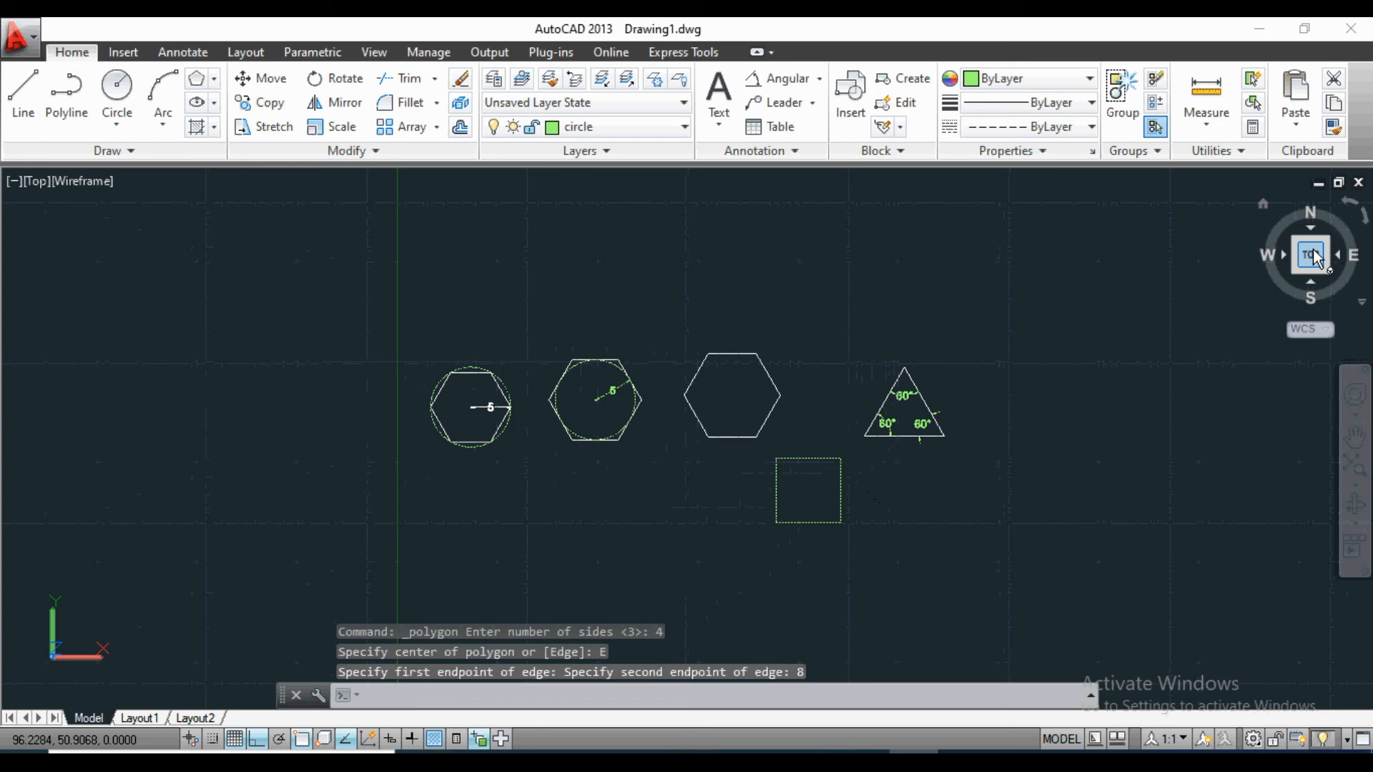
scroll(846, 497, "up", 4)
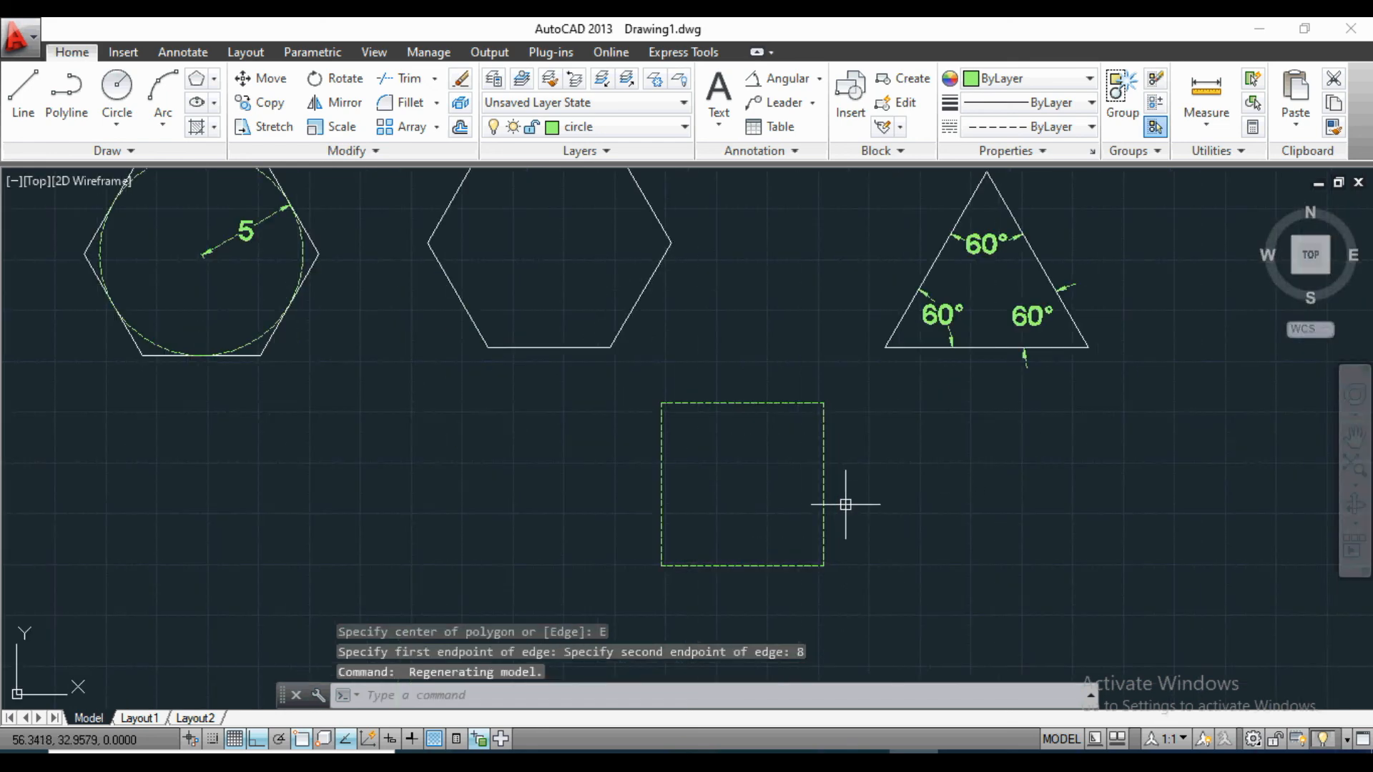
scroll(839, 500, "down", 2)
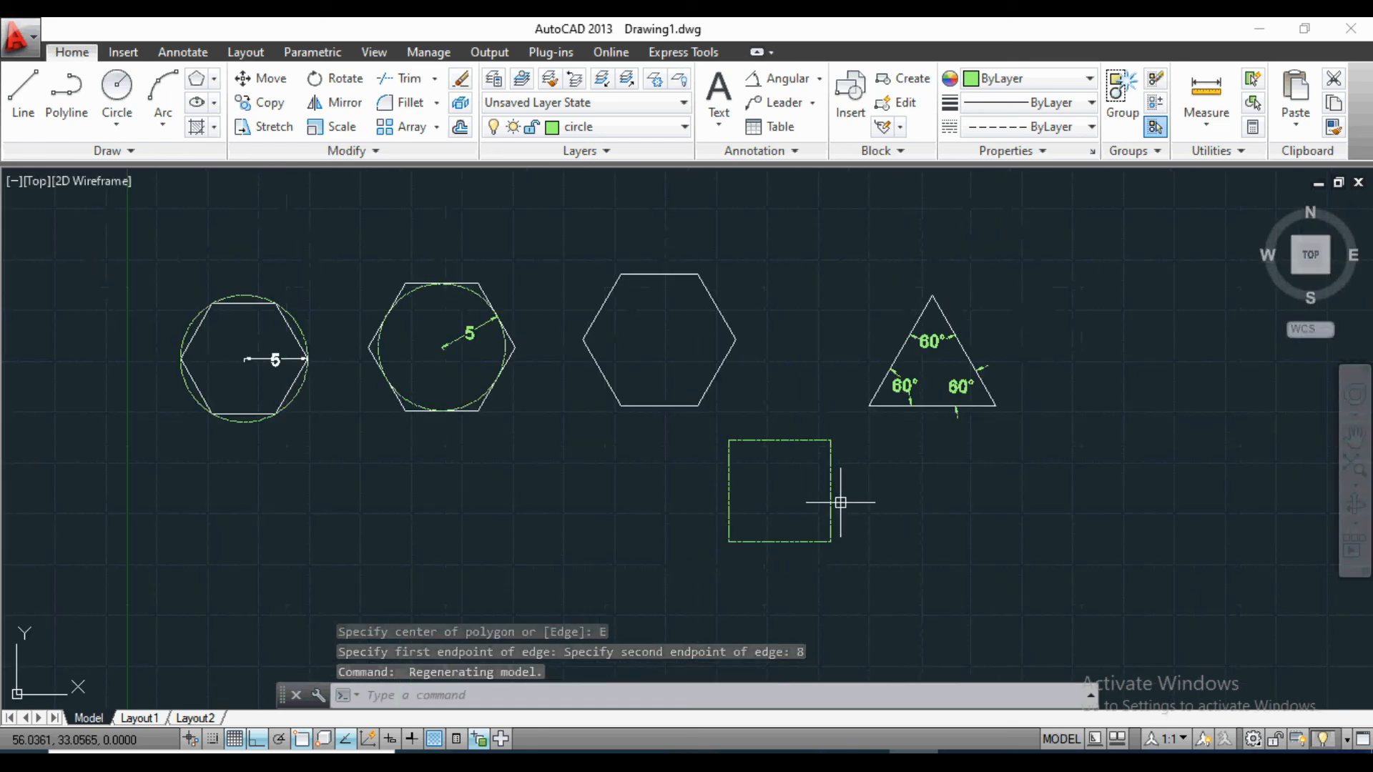
scroll(837, 500, "down", 2)
scroll(898, 514, "up", 2)
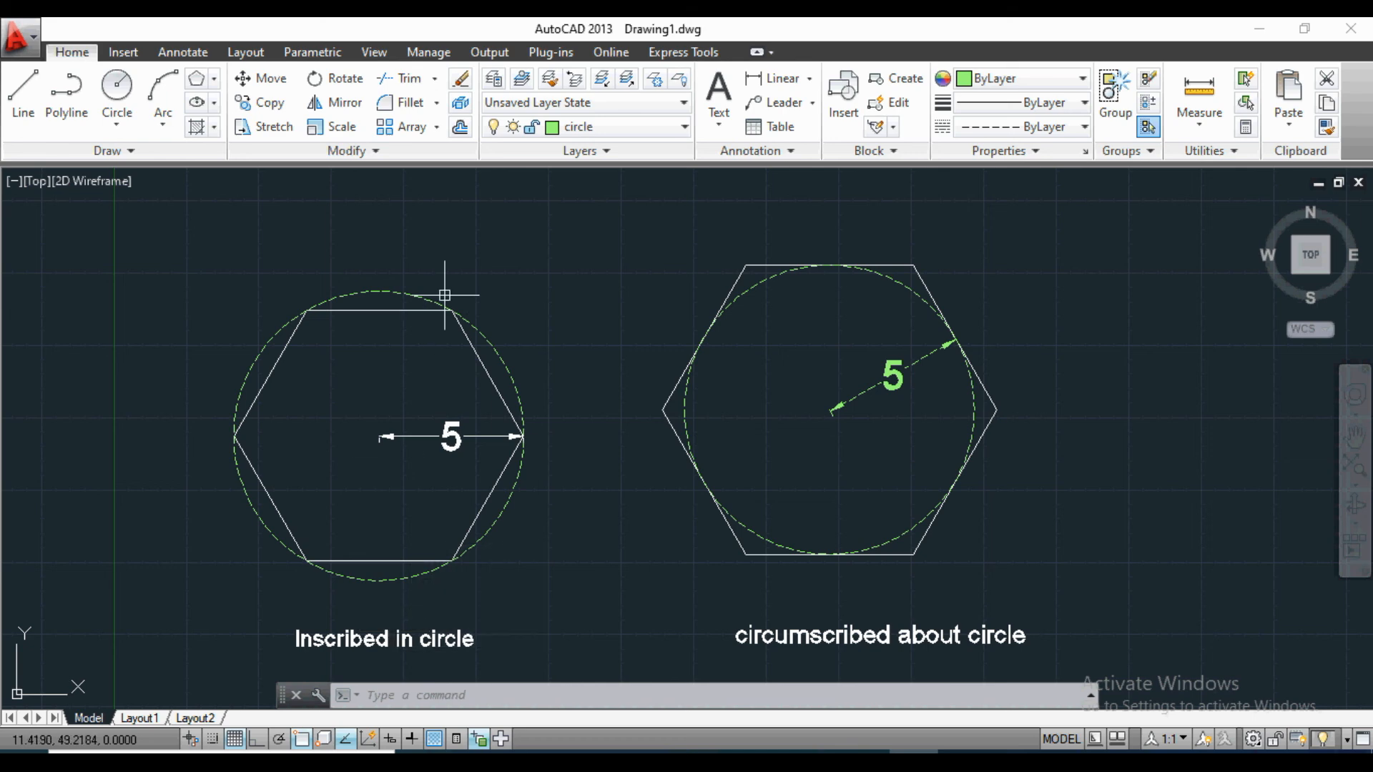
Add an aligned dimension across the inscribed hexagon, from its upper-left corner to its lower-right corner.
left_click(810, 79)
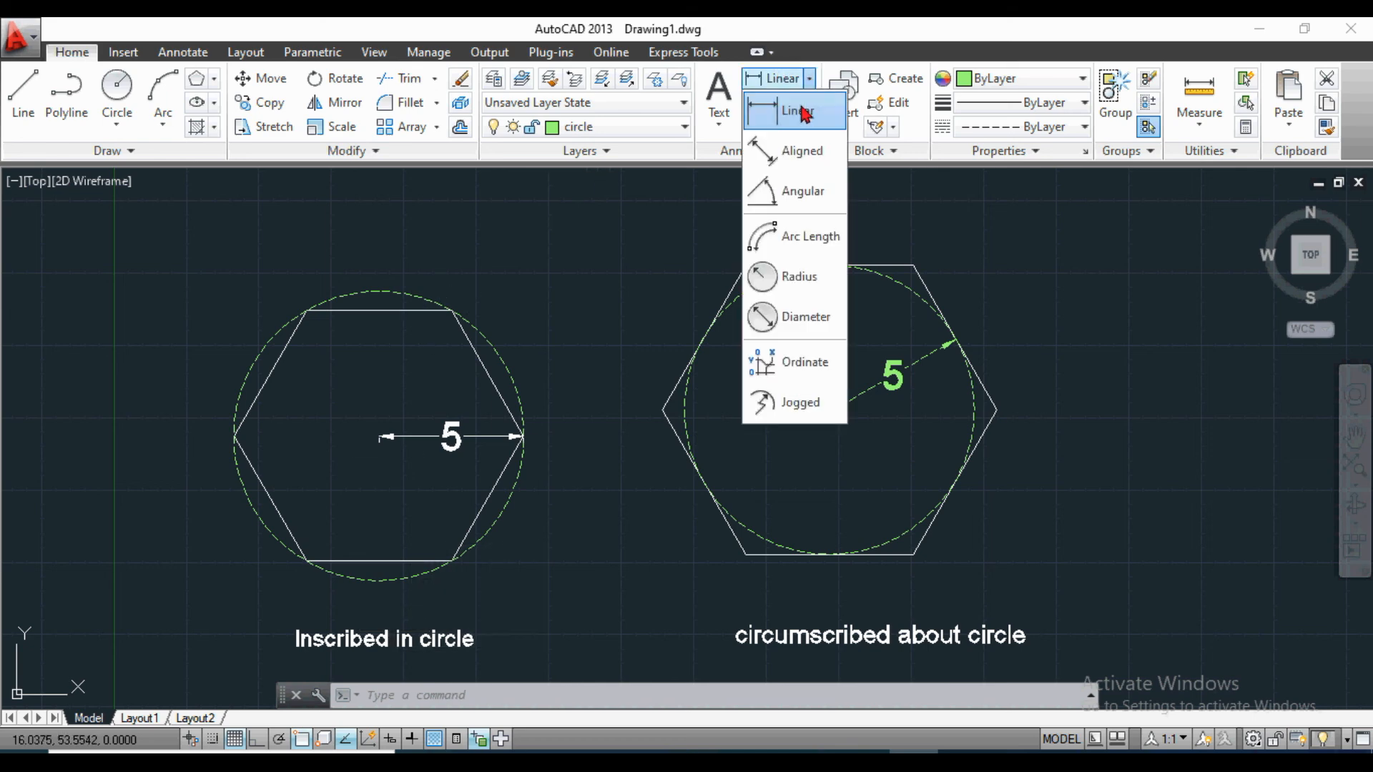
left_click(779, 156)
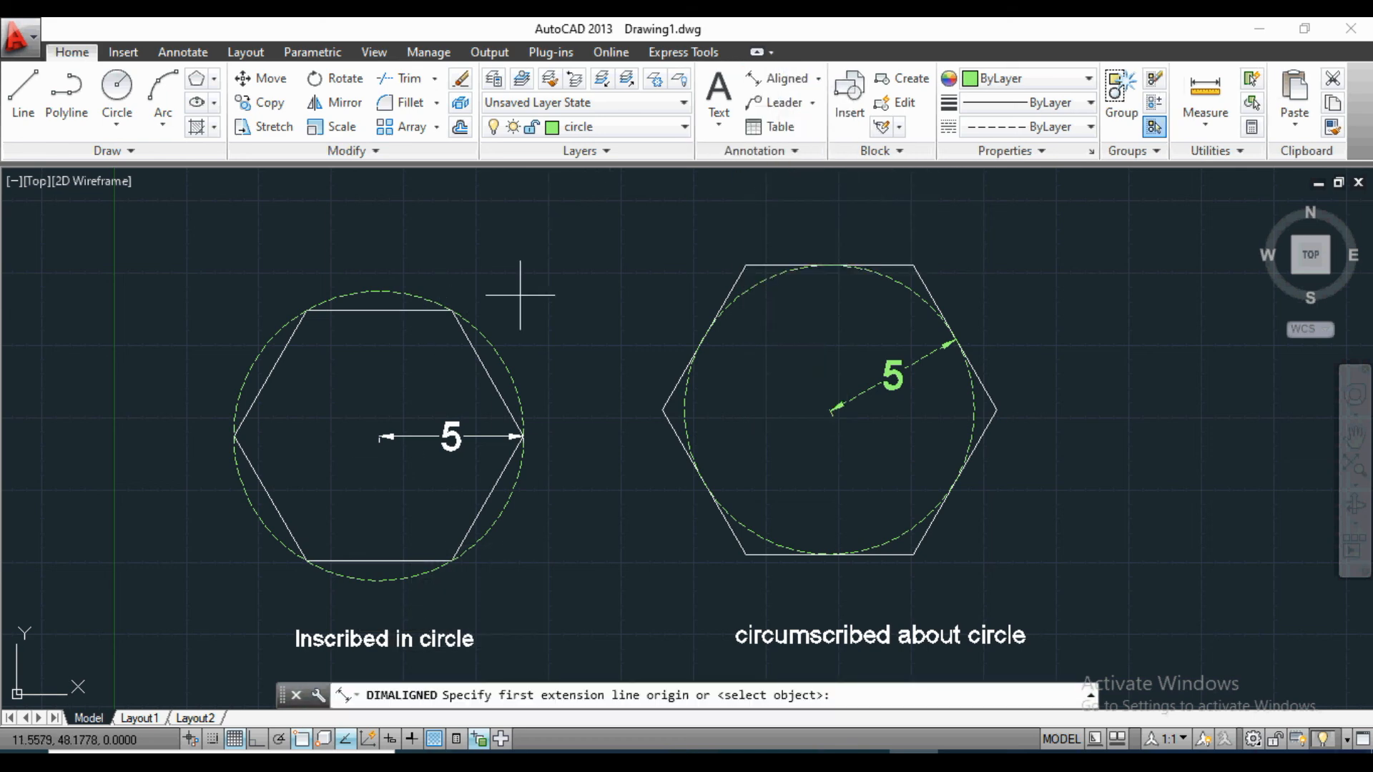
left_click(306, 310)
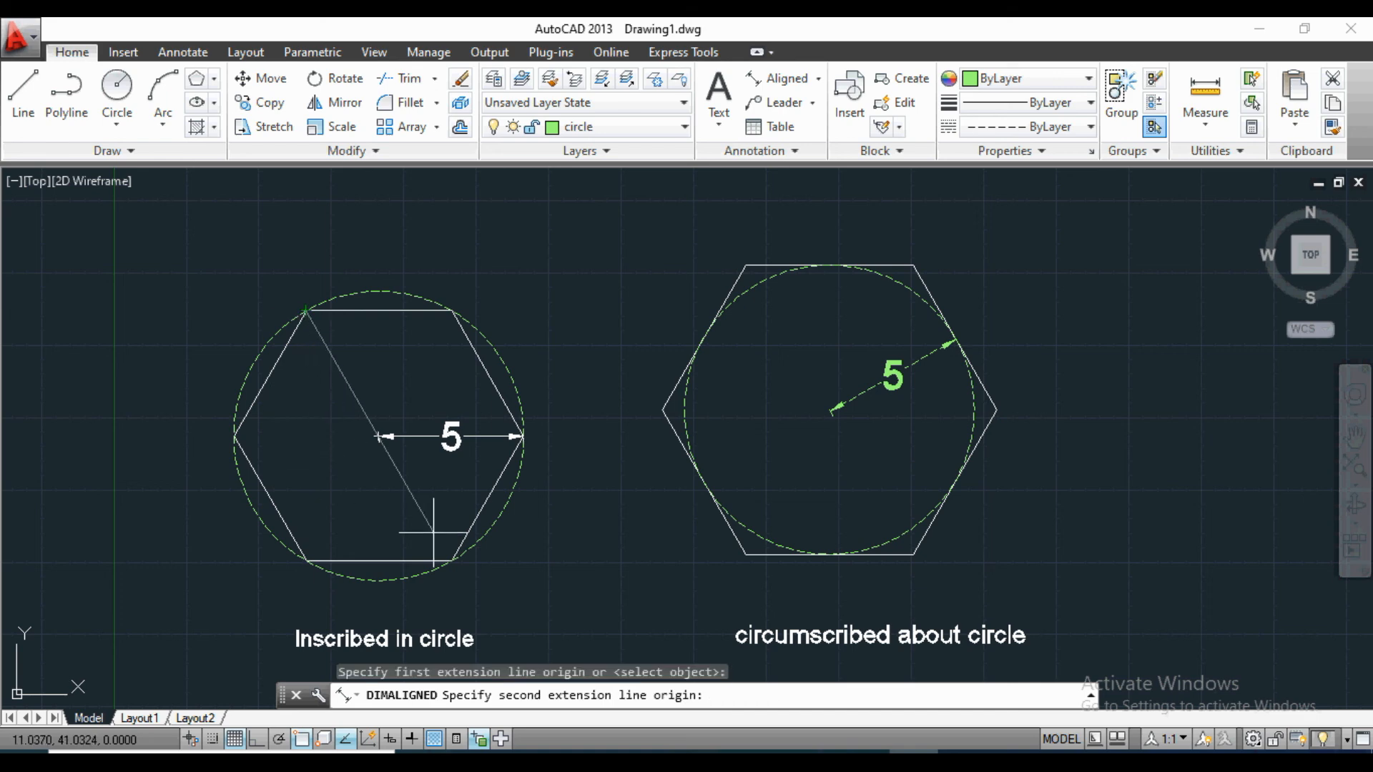
left_click(452, 561)
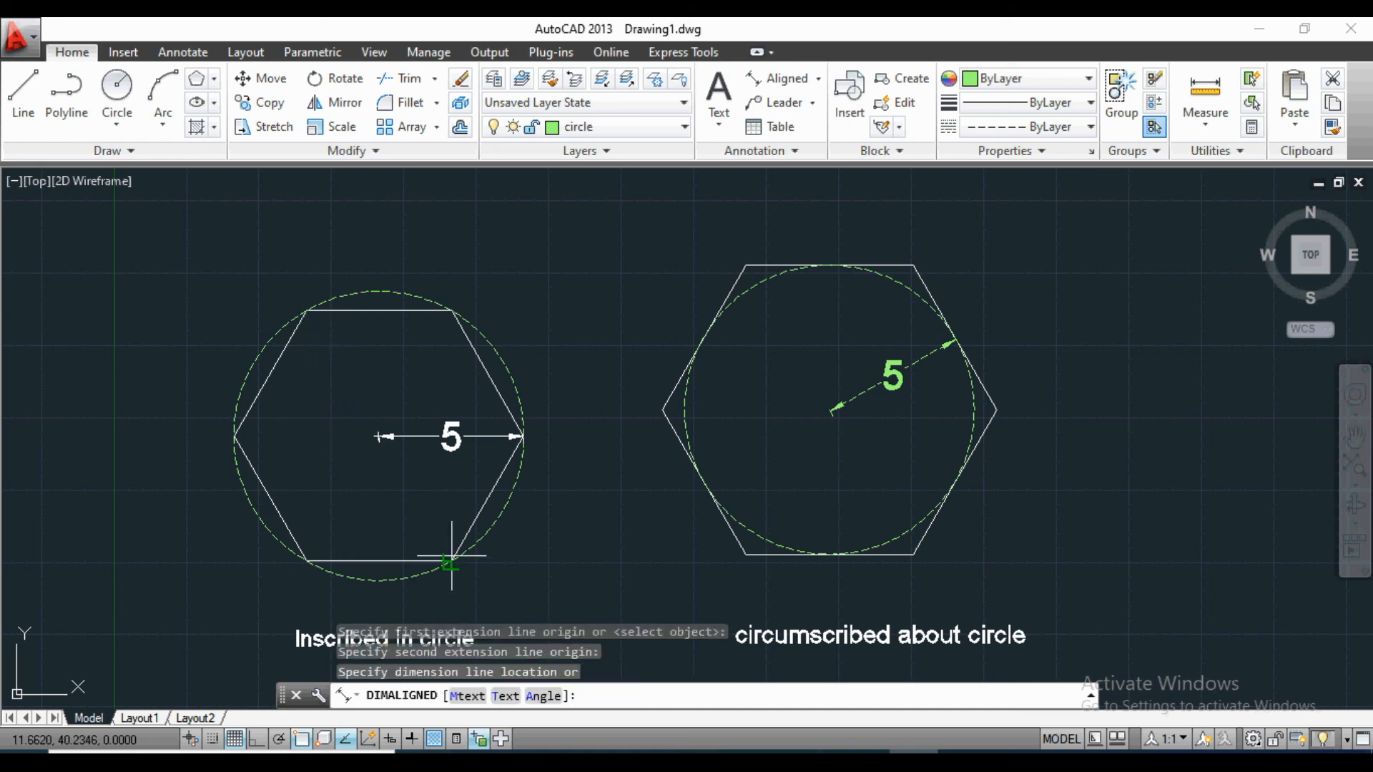
left_click(395, 558)
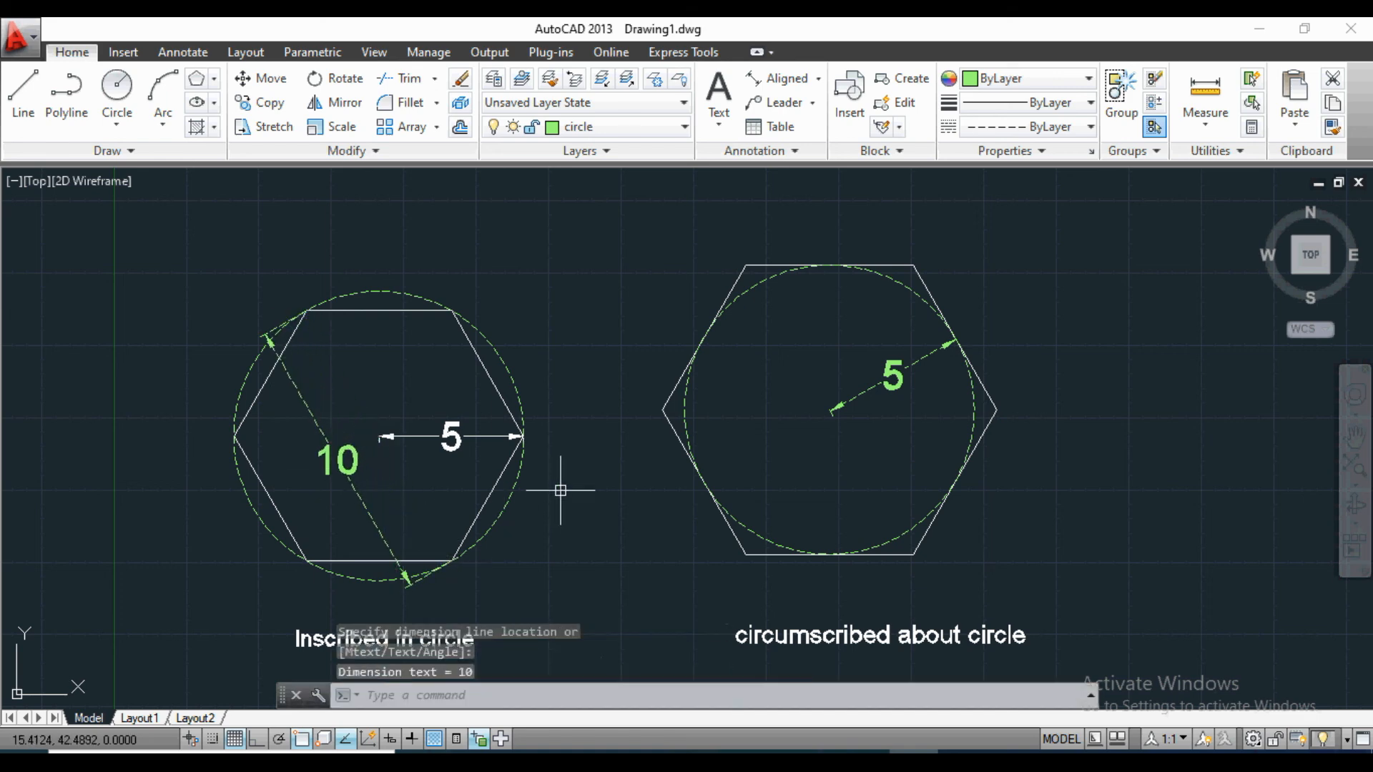
Add a vertical linear dimension across the circumscribed hexagon, between the circle's top and bottom quadrant points, placed just left of the center.
left_click(818, 78)
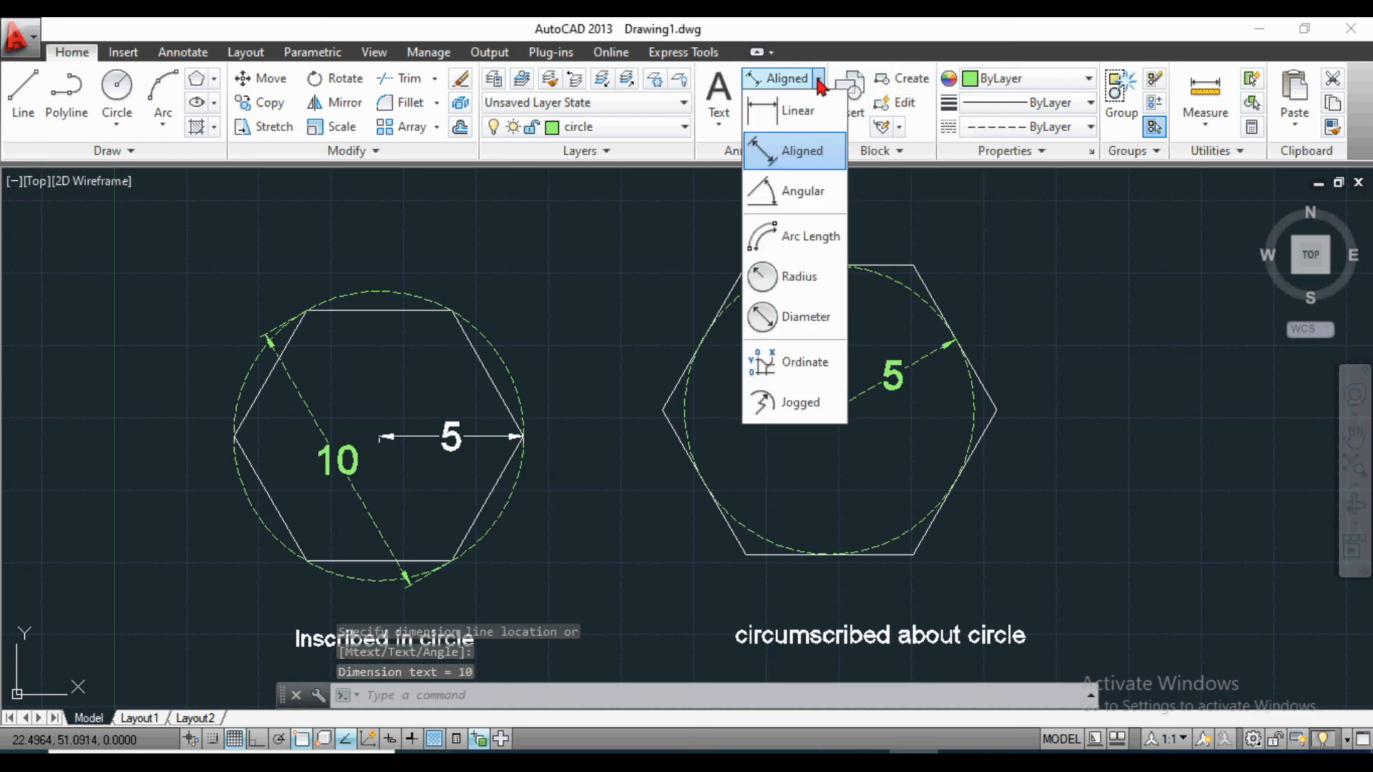
left_click(791, 111)
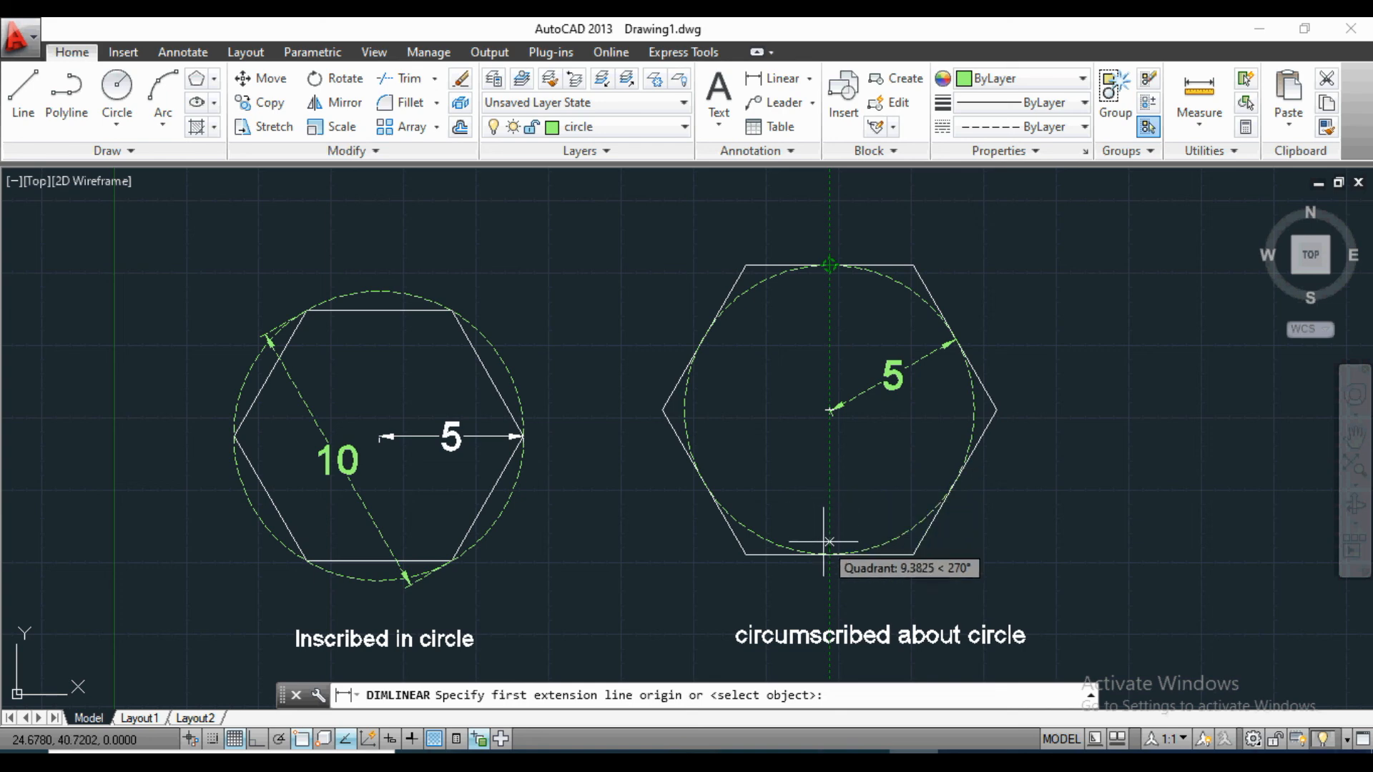
left_click(829, 265)
left_click(830, 552)
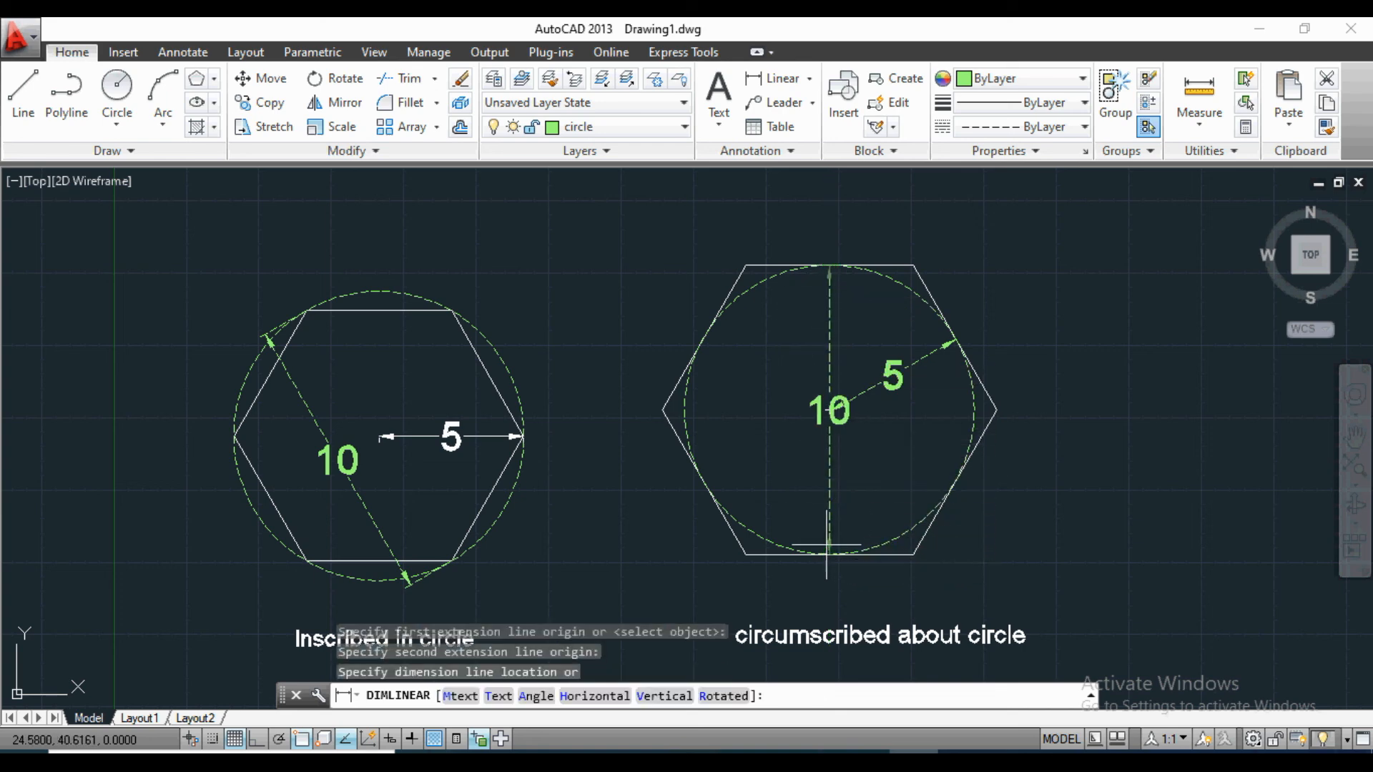
left_click(787, 512)
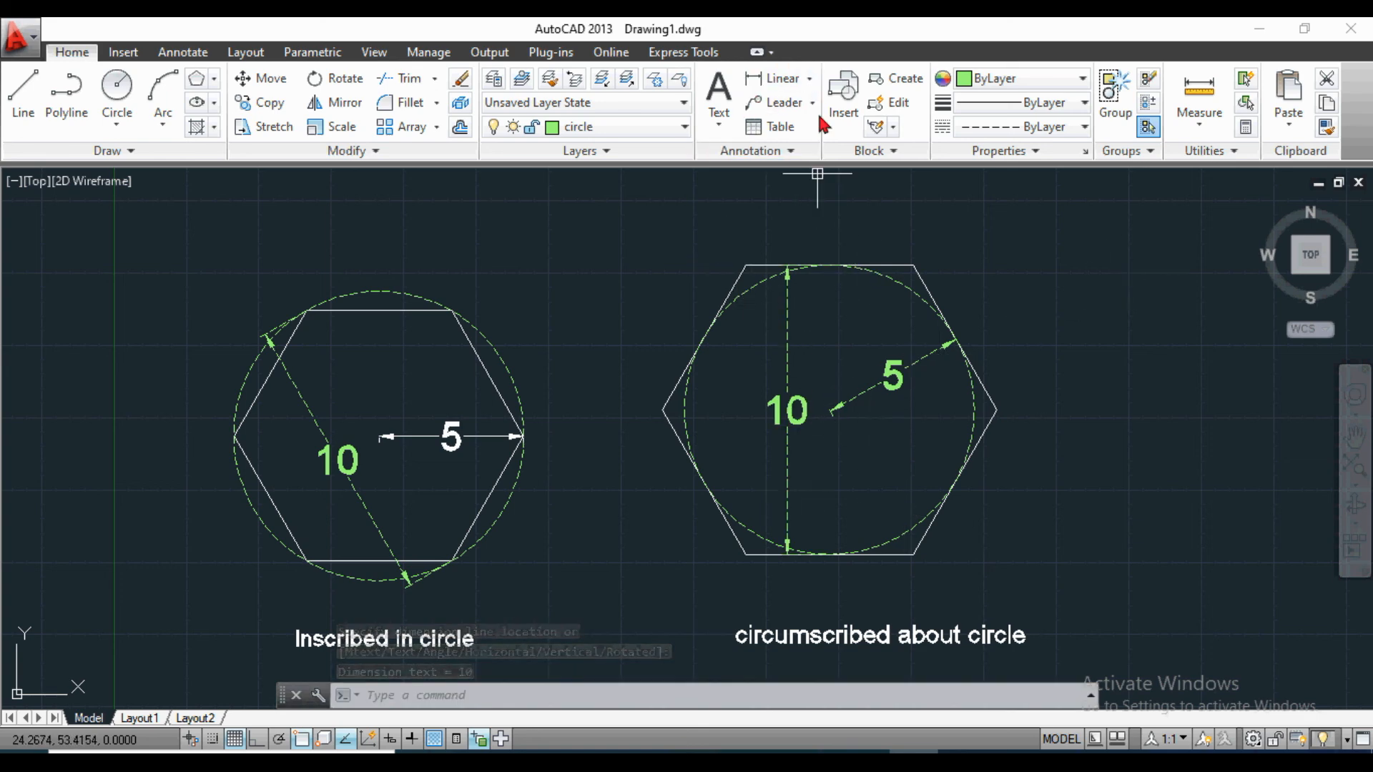
Check the distance between the circumscribed hexagon's upper-right and lower-left corners with an aligned dimension preview, without placing the dimension.
left_click(811, 79)
left_click(784, 148)
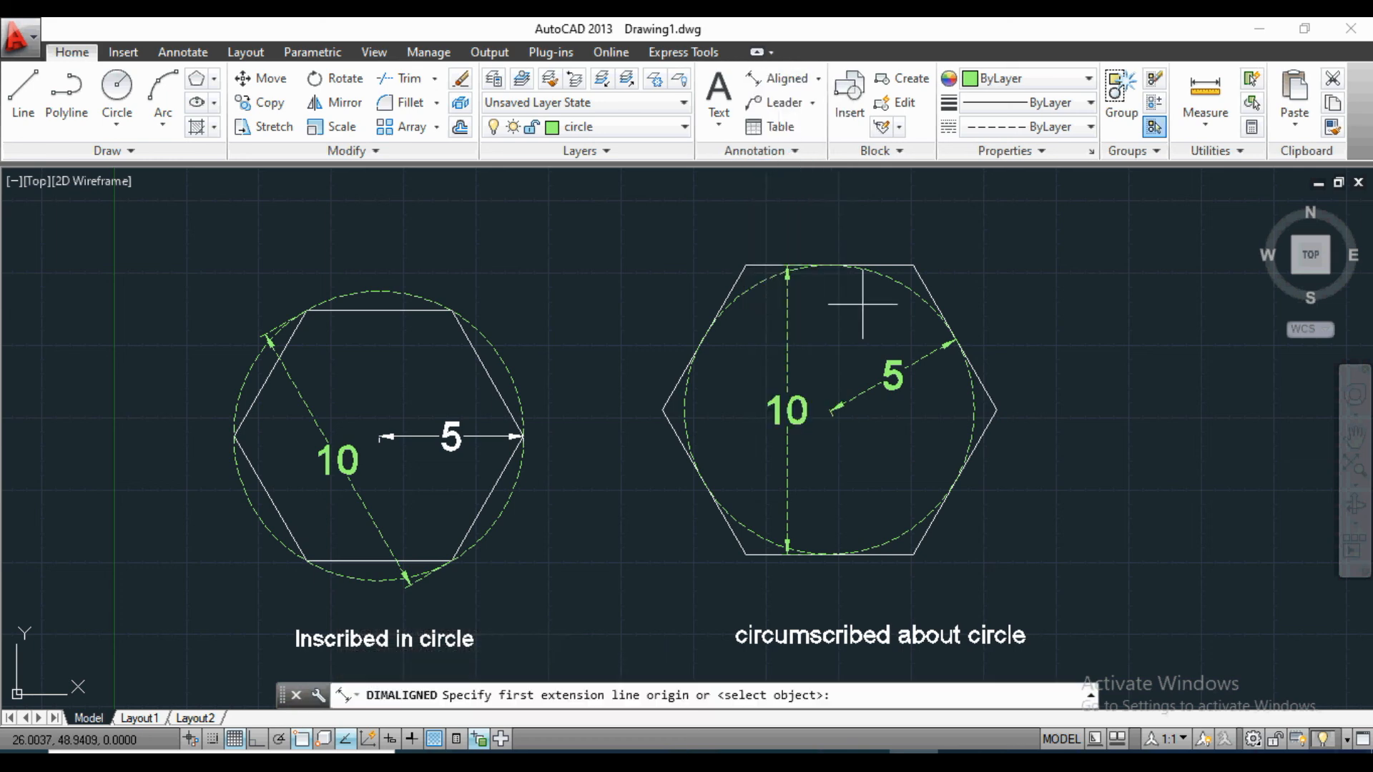
left_click(913, 266)
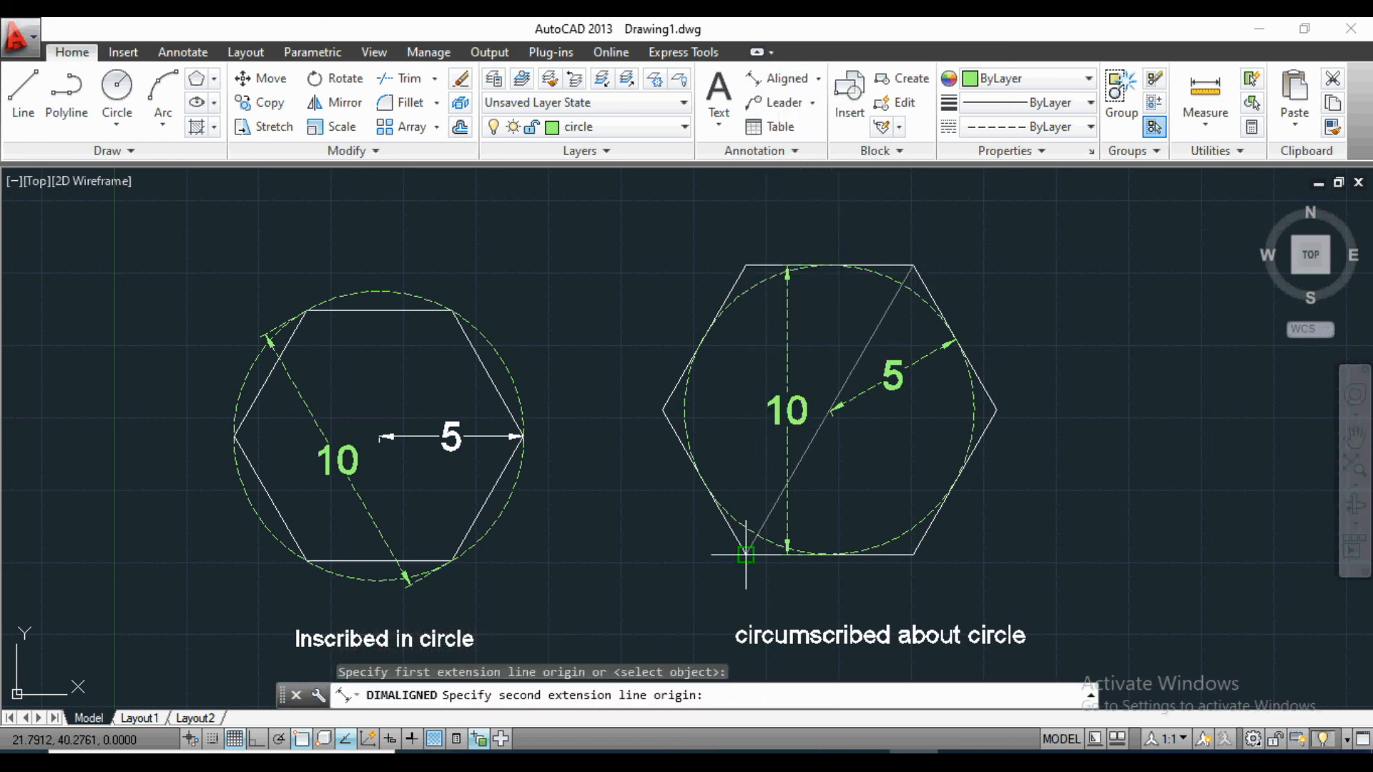
left_click(746, 554)
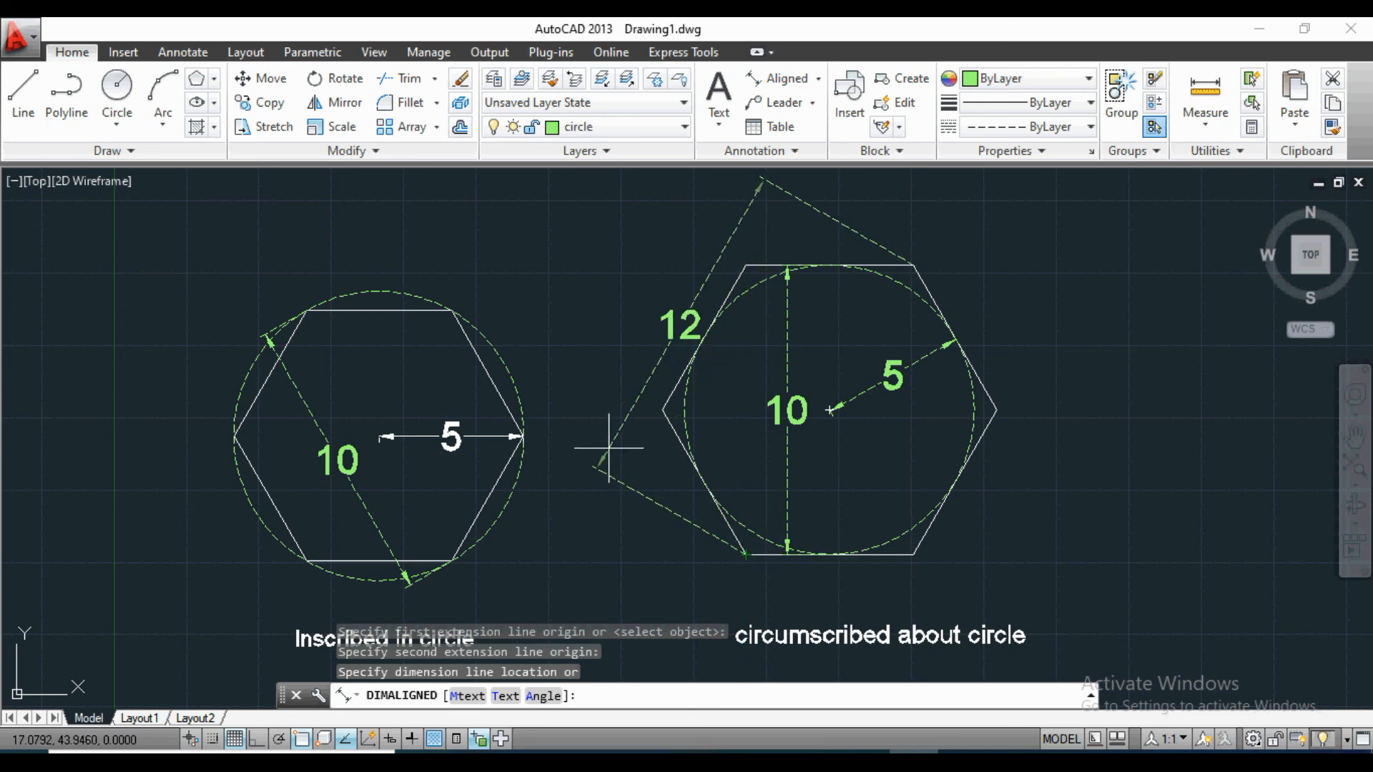
key("Escape")
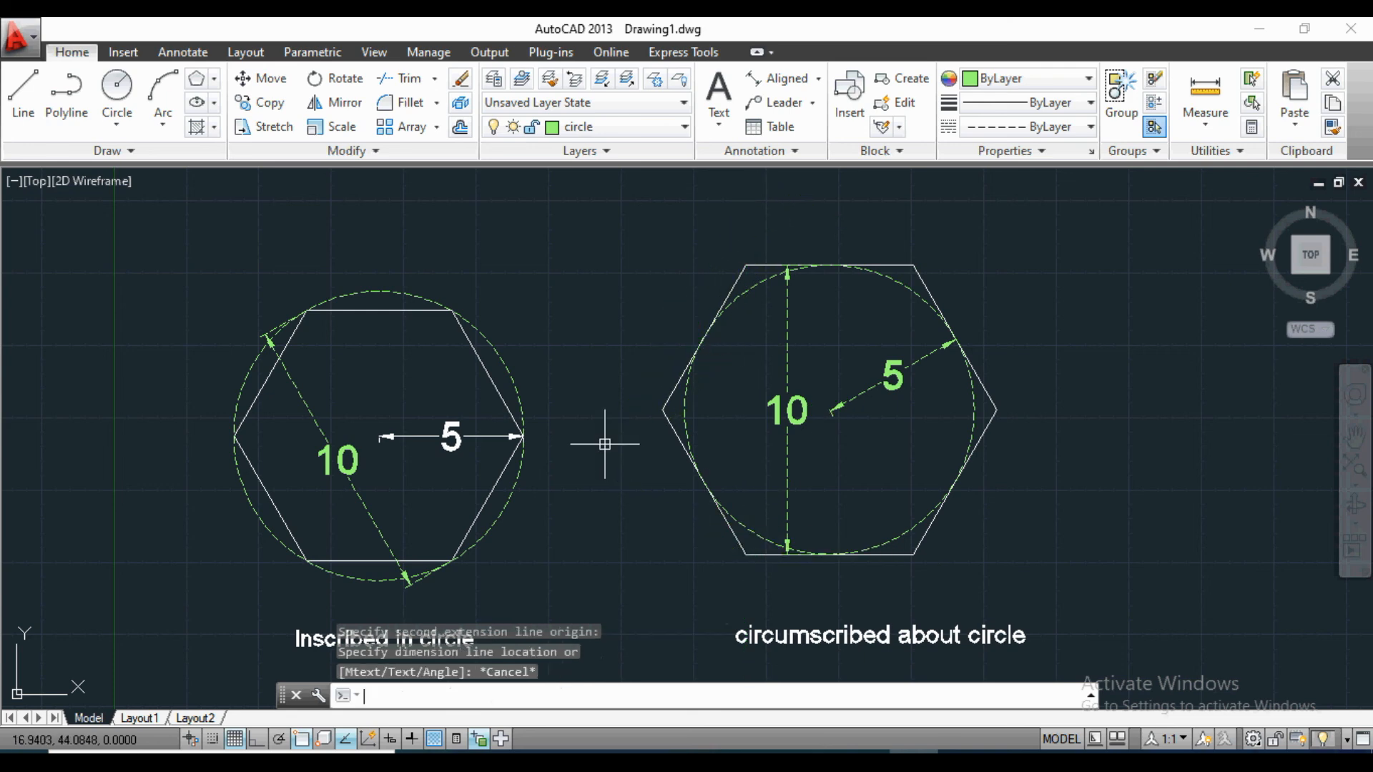
scroll(694, 378, "down", 2)
scroll(653, 401, "up", 2)
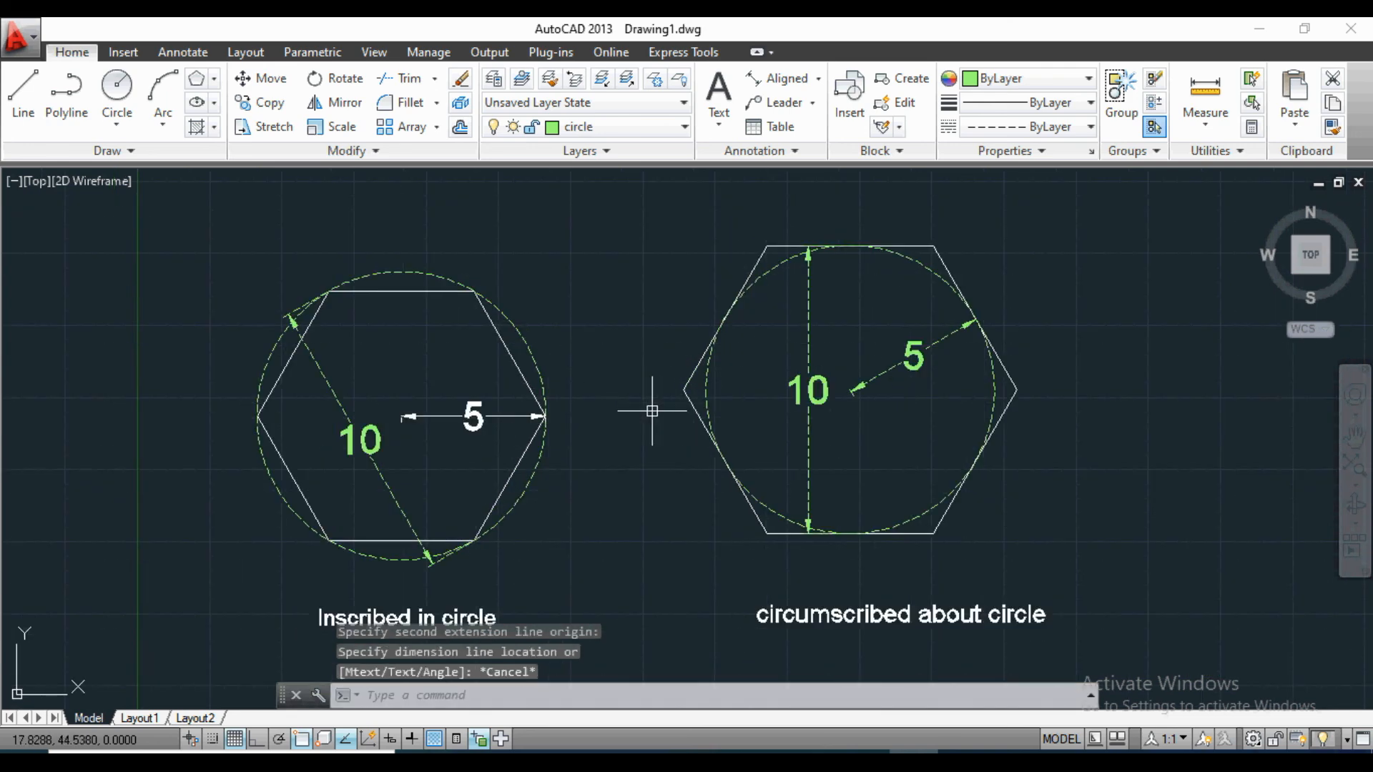